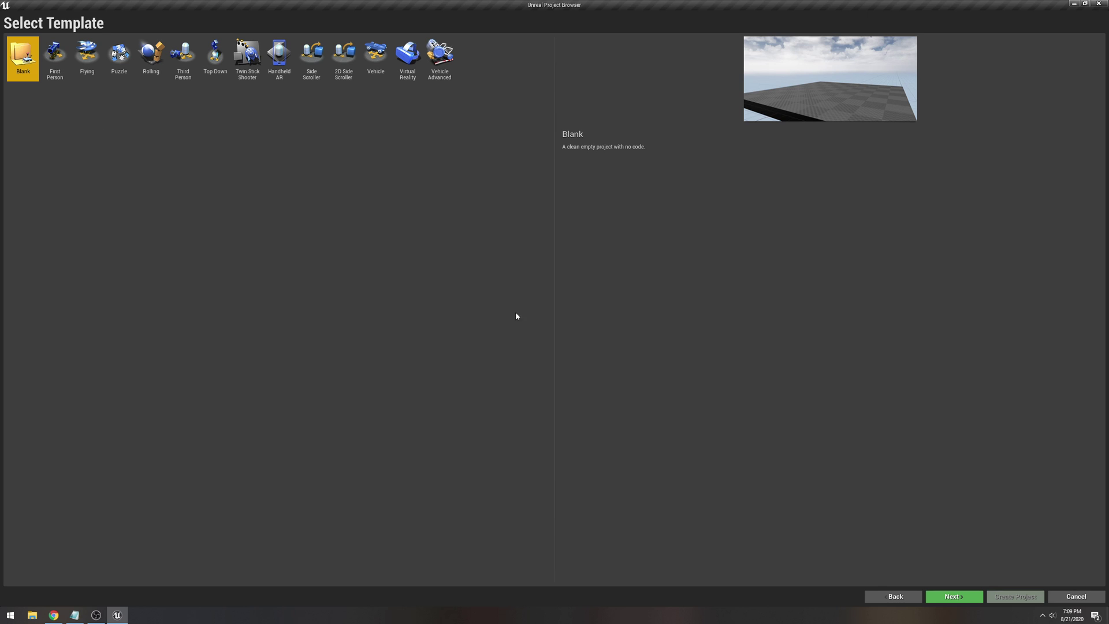
Step: Create a Blank Blueprint project for Desktop / Console with Maximum Quality, raytracing disabled and Starter Content included
click(959, 598)
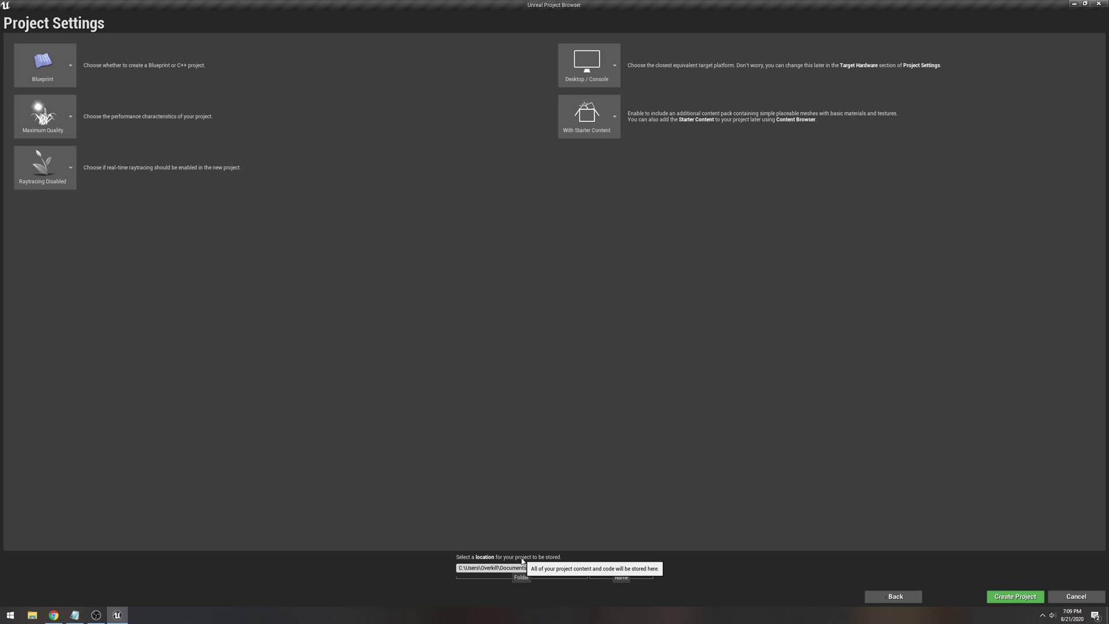
click(1015, 596)
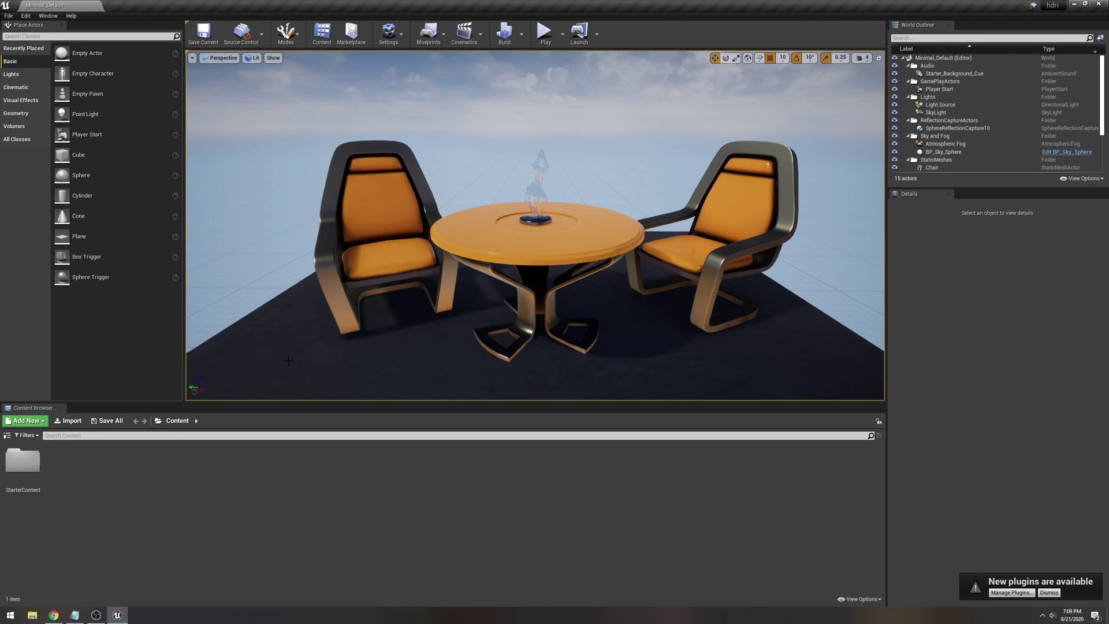
Step: Enable Ray Tracing in the project's rendering settings, accept enabling the skin cache, and postpone the editor restart
click(30, 17)
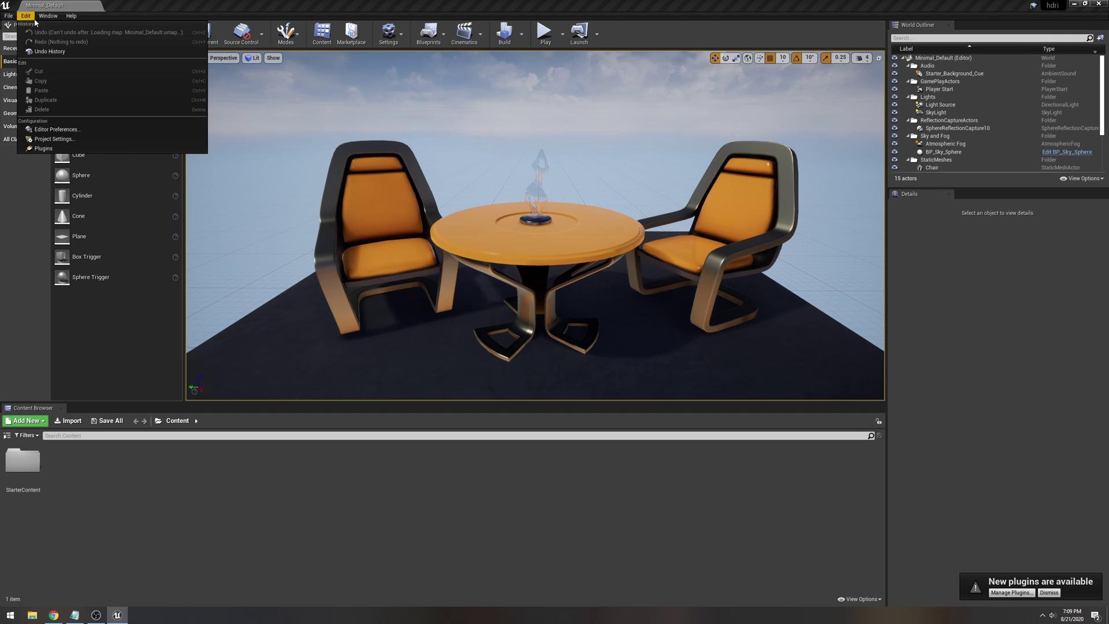
click(53, 138)
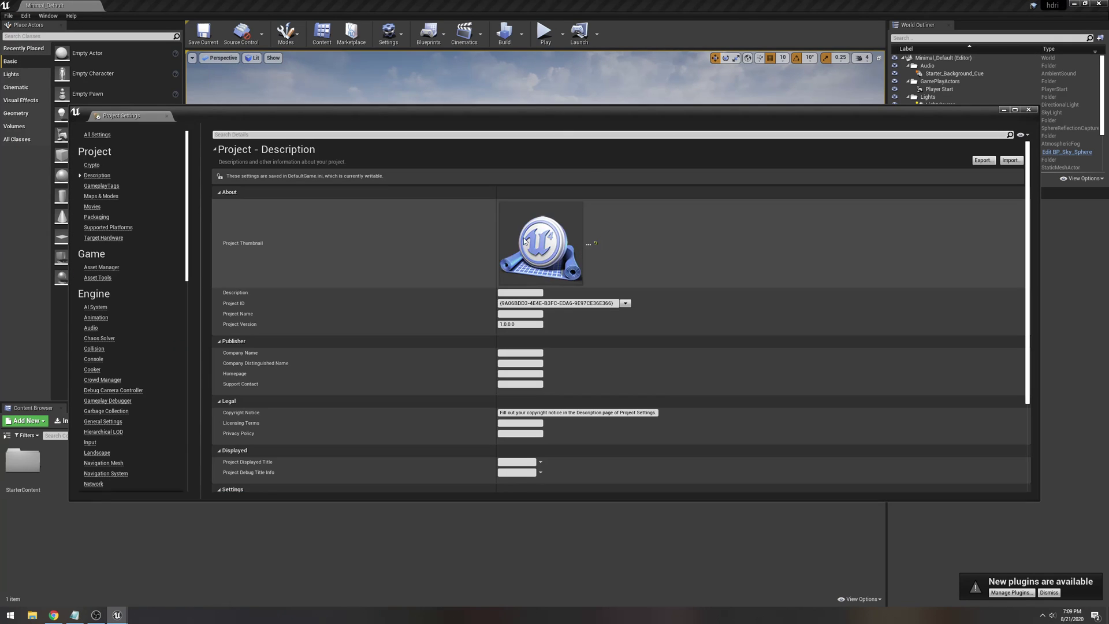
text(ray)
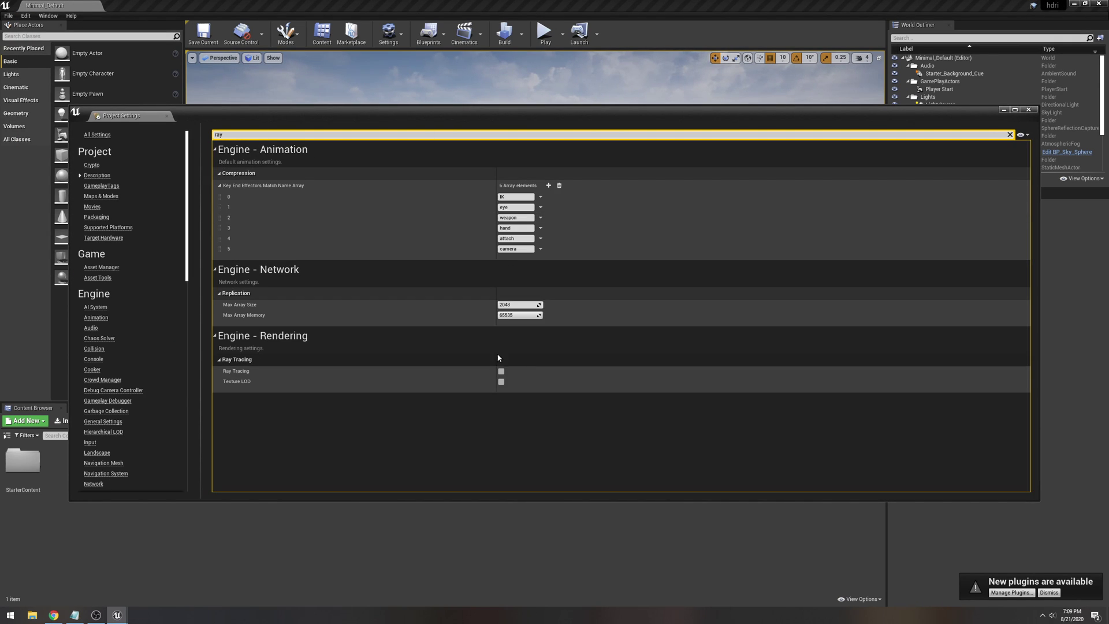
click(501, 372)
click(613, 331)
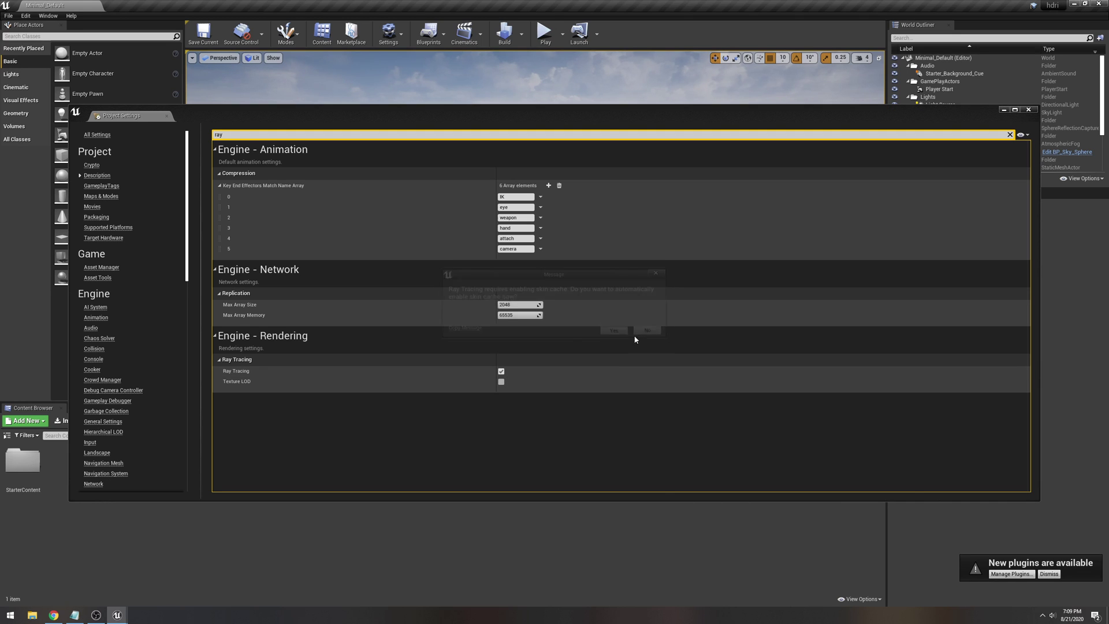
click(1027, 599)
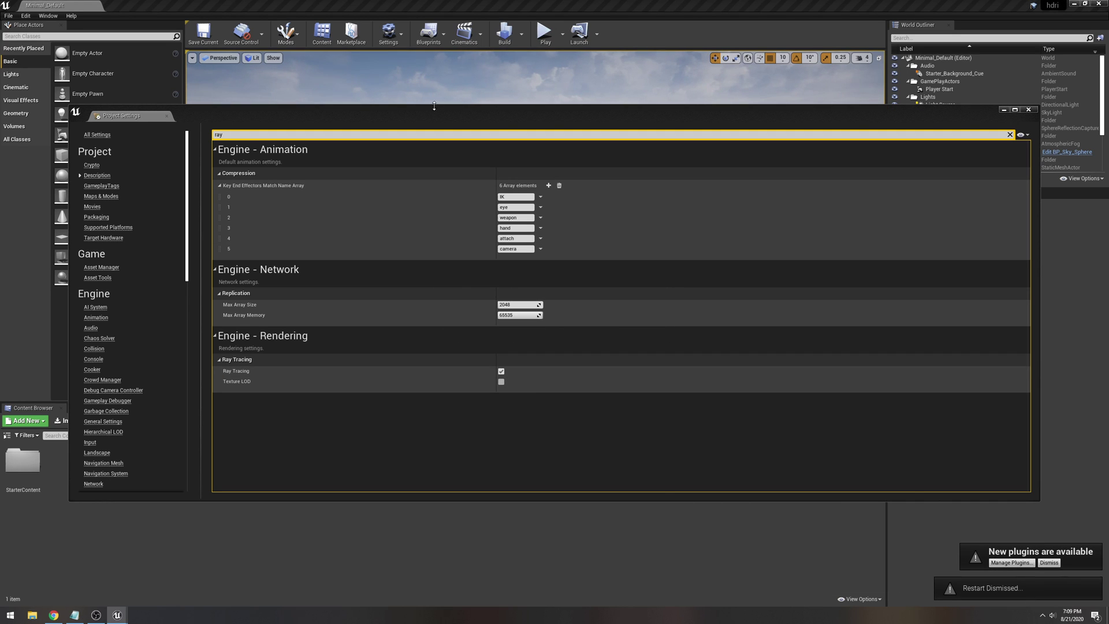
Step: Set the project's Reflection Capture Resolution to 1024
click(252, 135)
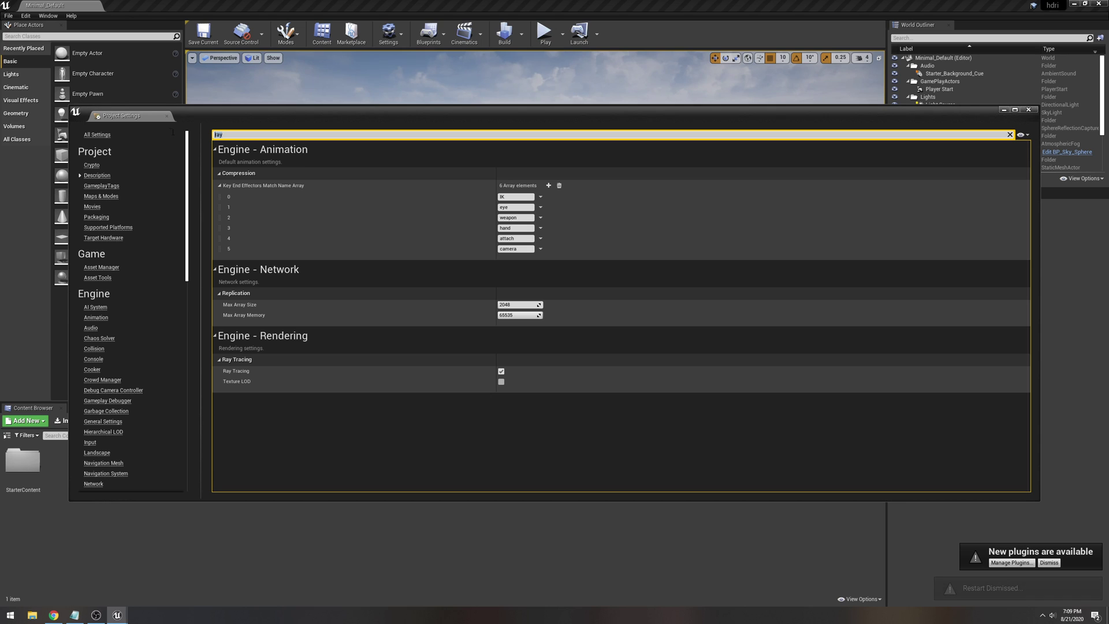
text(reflec)
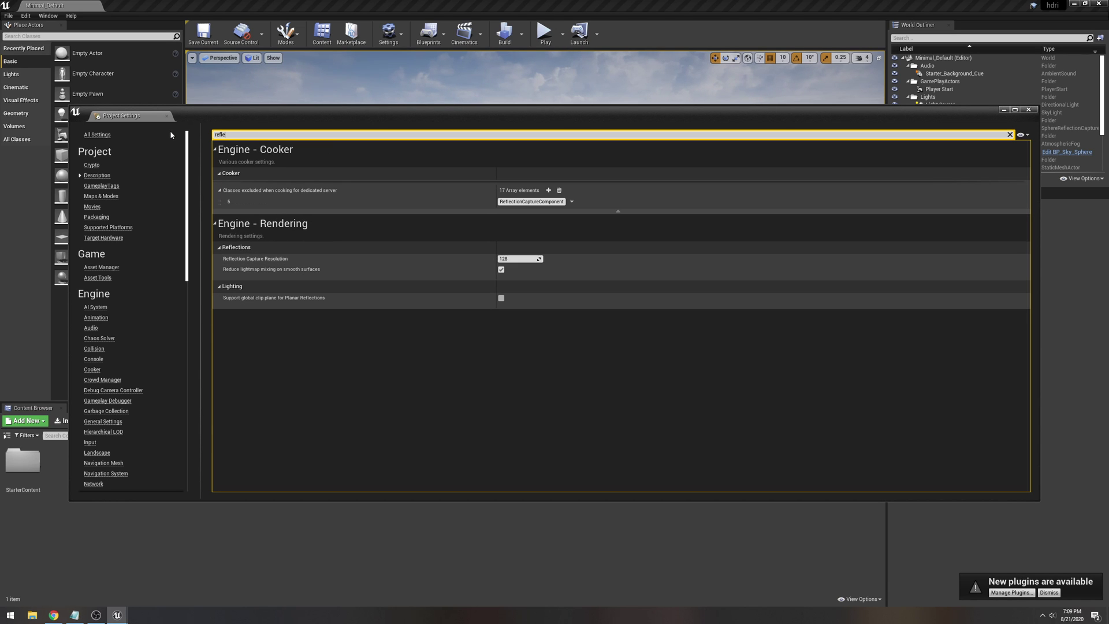
click(521, 258)
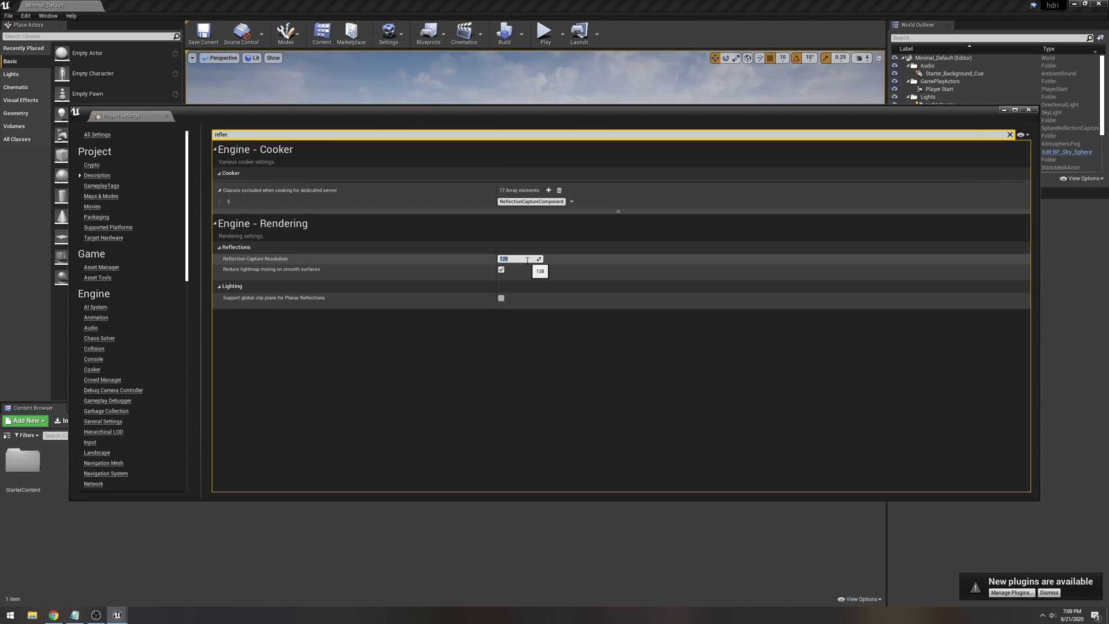
key(Return)
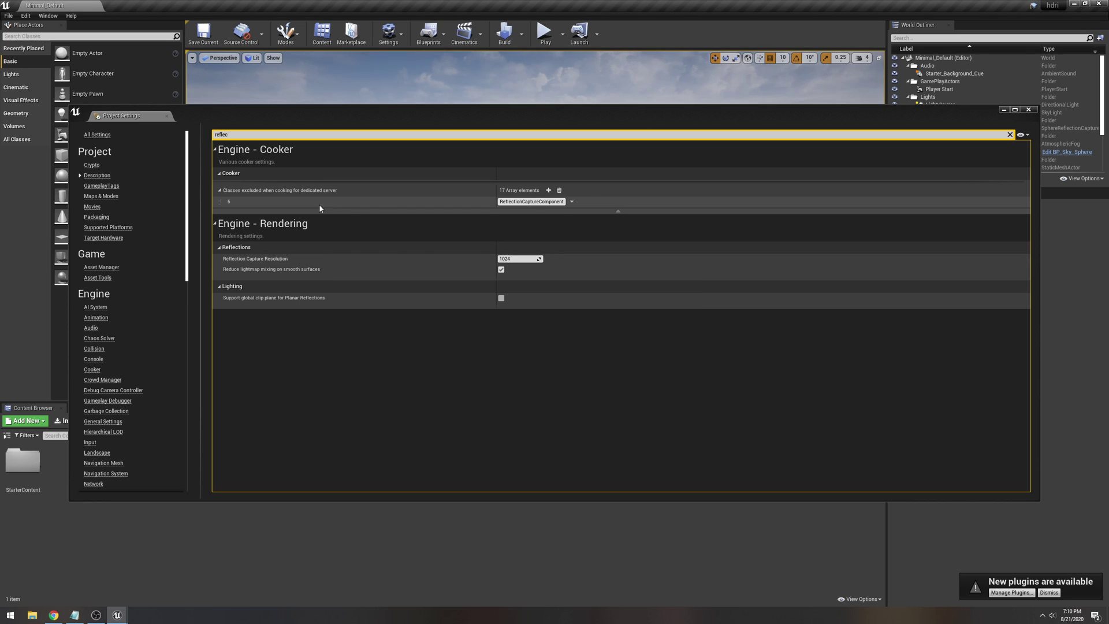
Step: Set the Windows platform's Default RHI to DirectX 12 and close the project settings
drag(238, 135, 197, 135)
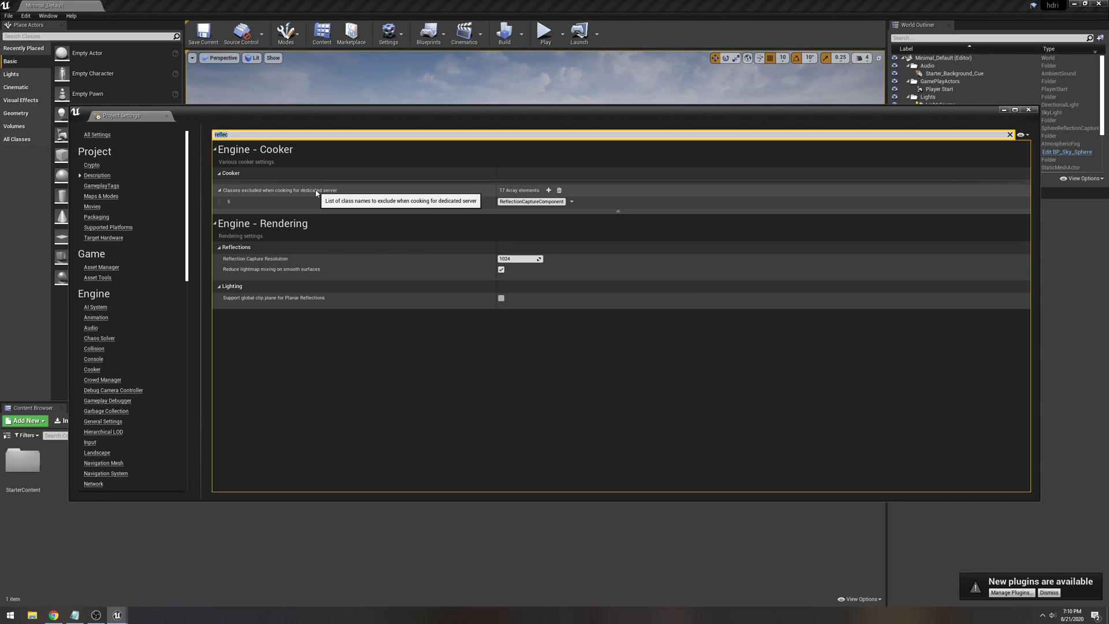
text(rhi)
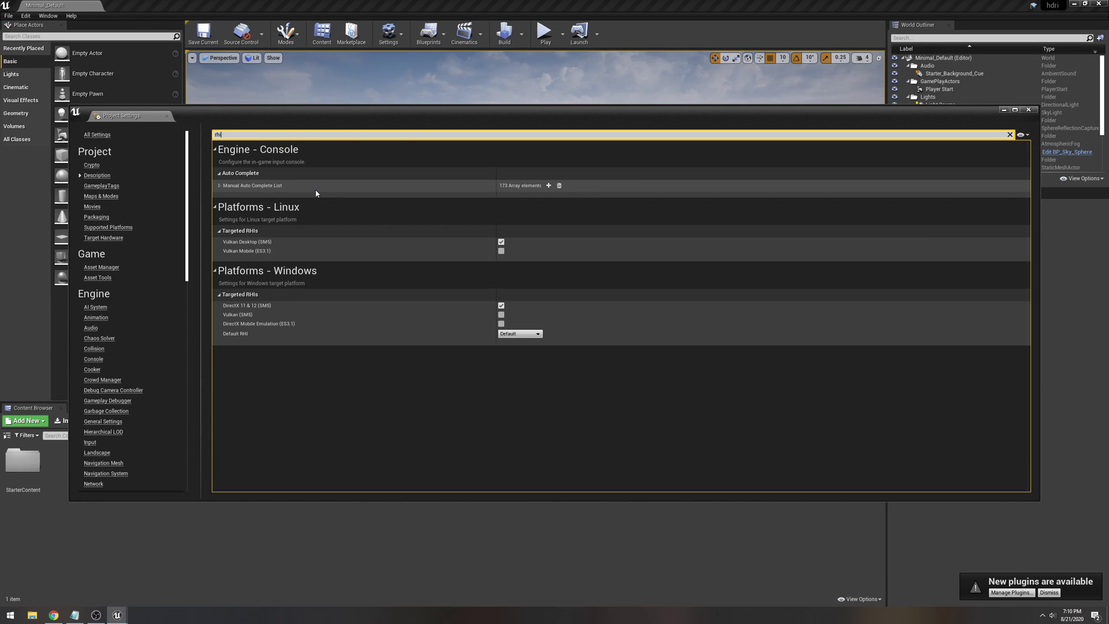
click(511, 334)
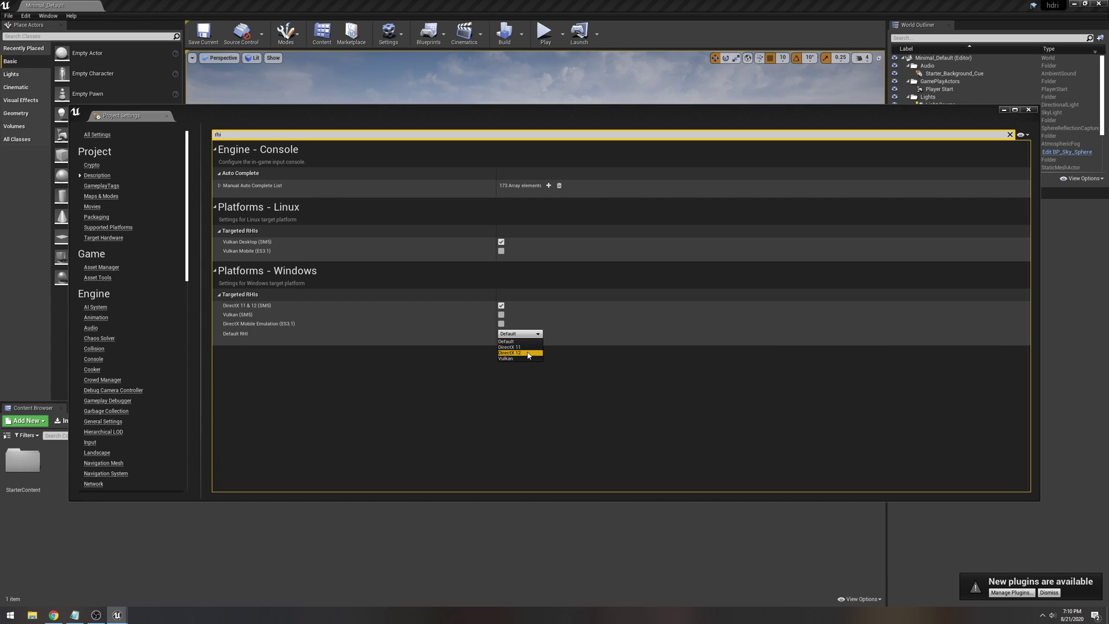
click(511, 353)
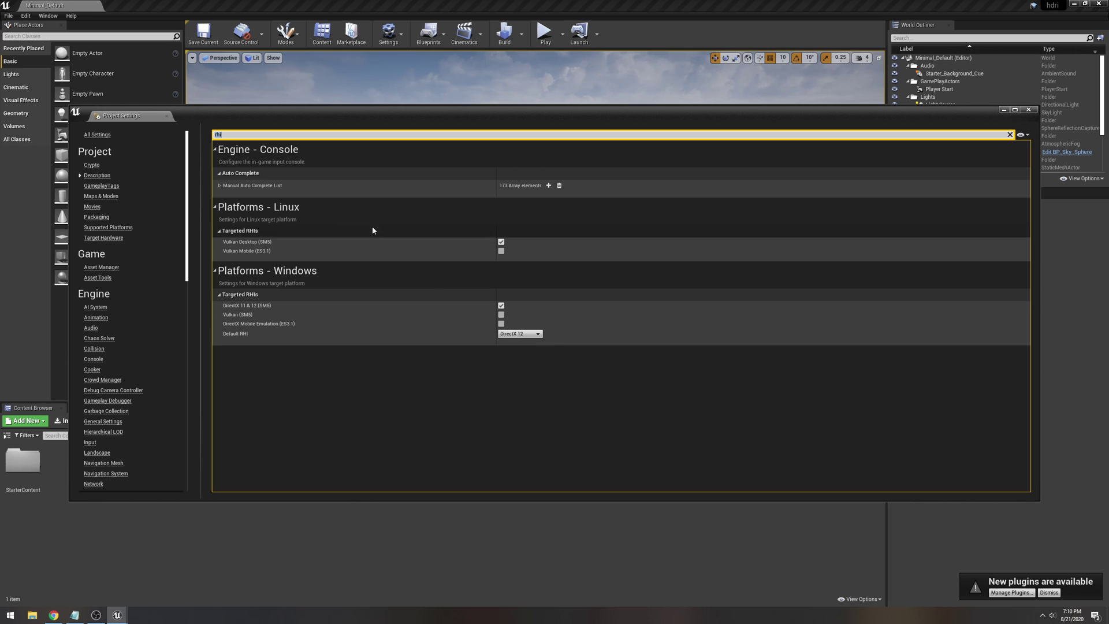
click(1028, 109)
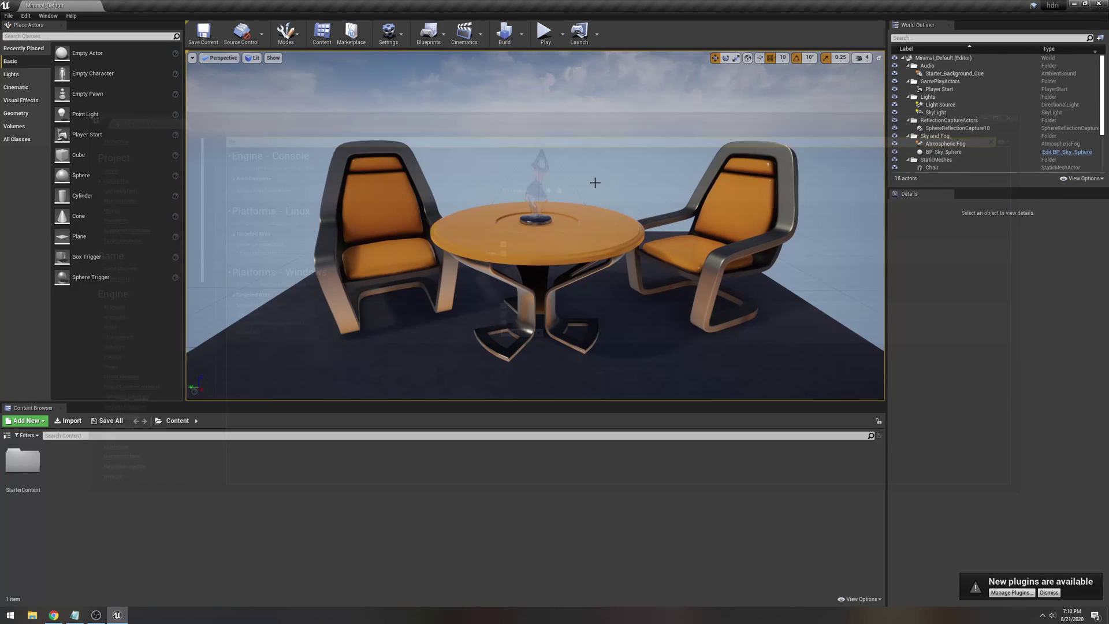
Step: Enable the built-in HDRIBackdrop plugin and restart the editor to apply it
click(26, 16)
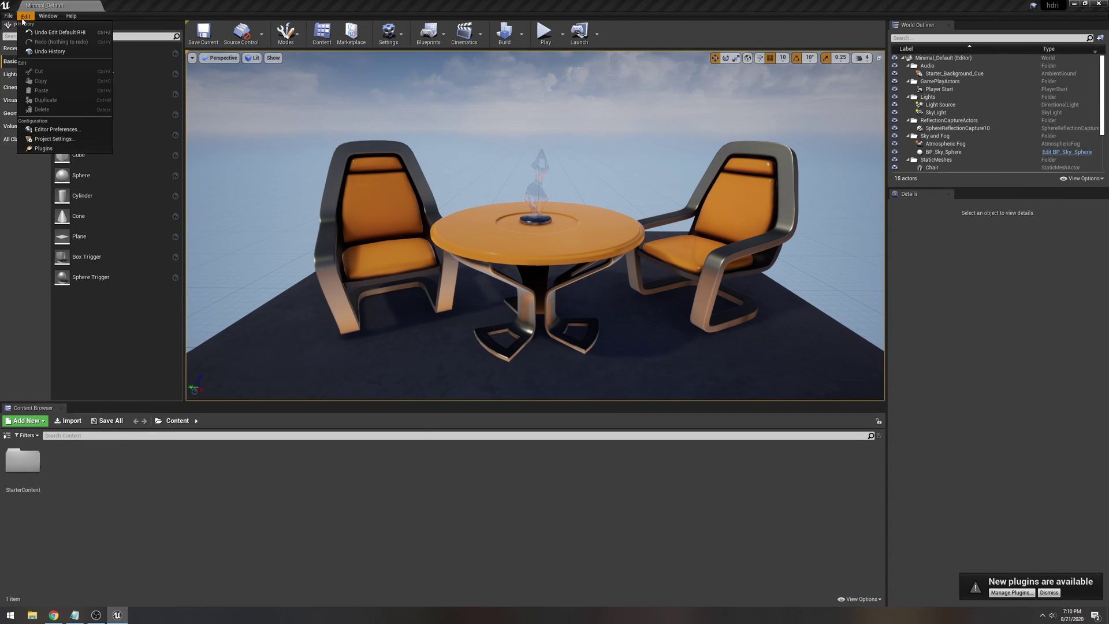
click(38, 151)
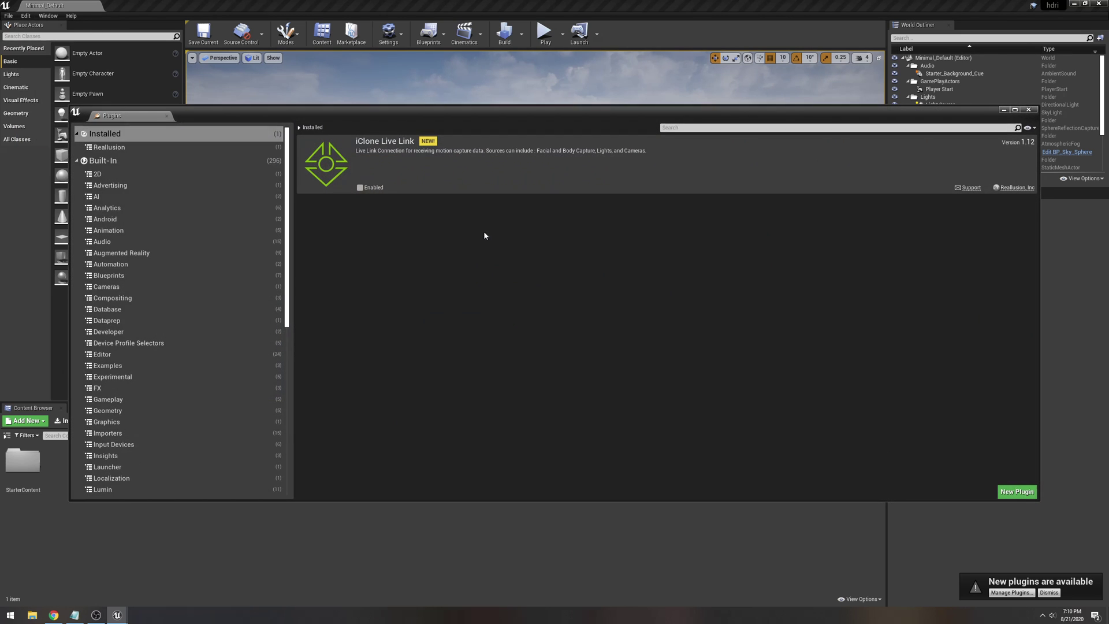
click(103, 161)
click(746, 127)
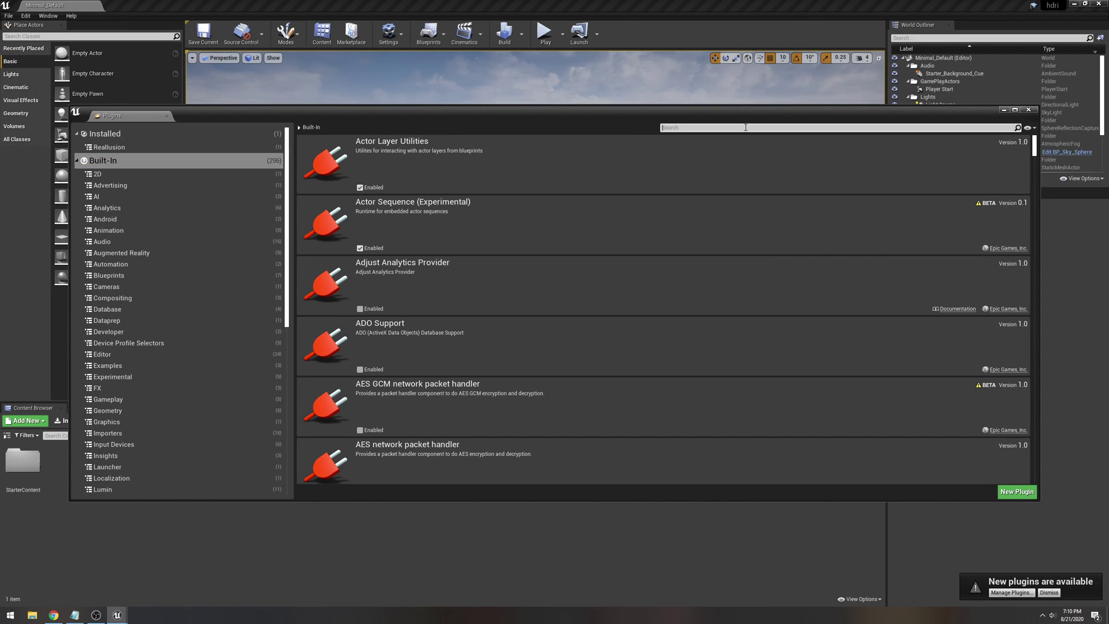
text(hdri)
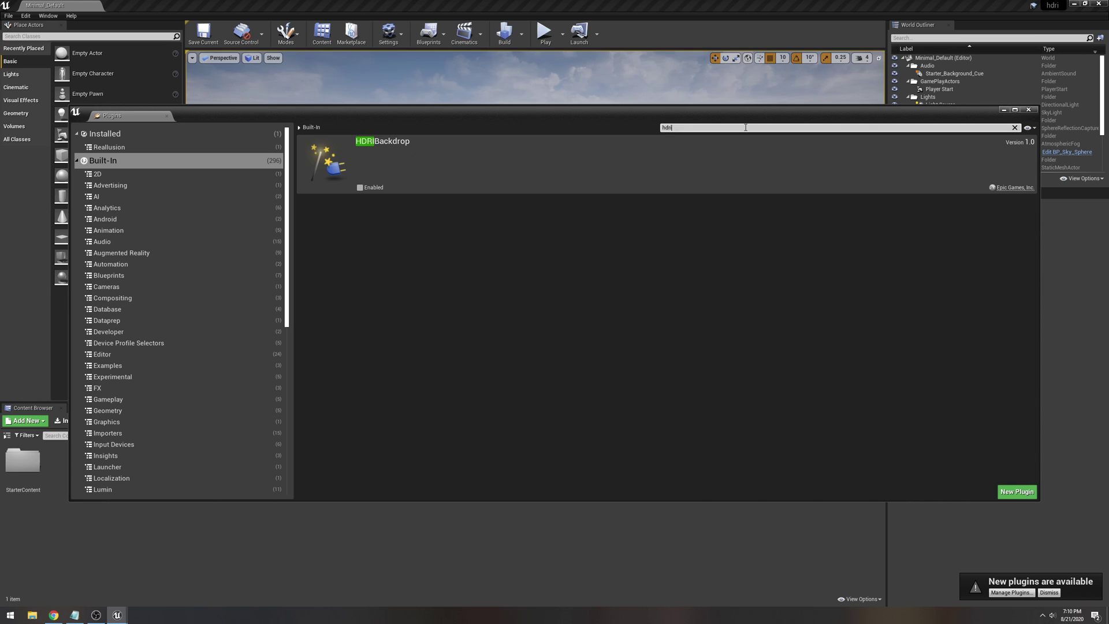
click(359, 188)
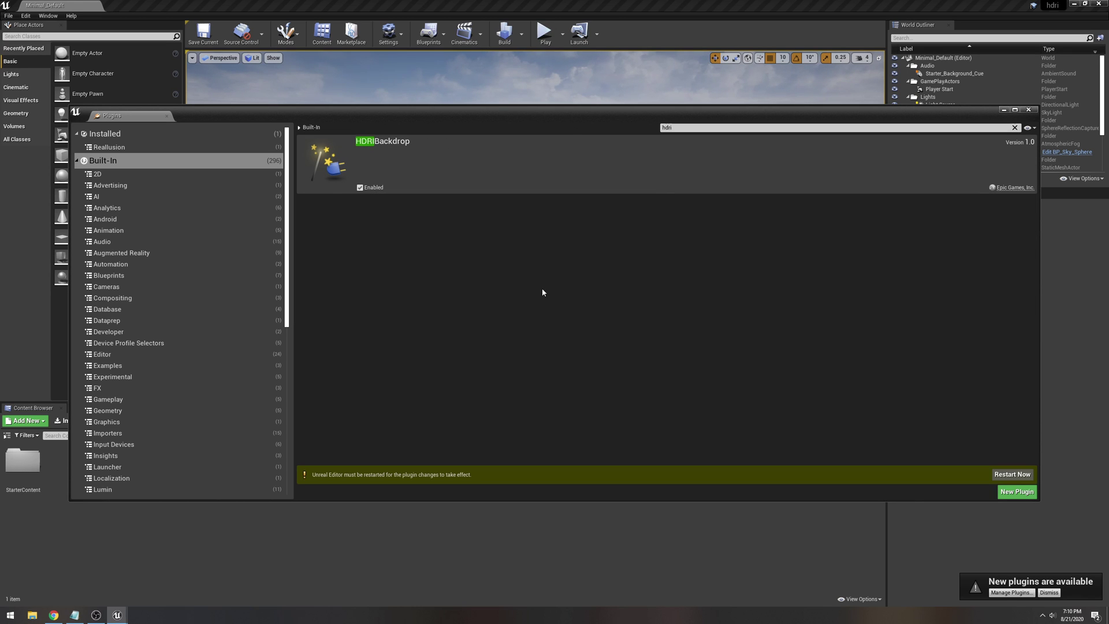
click(1012, 475)
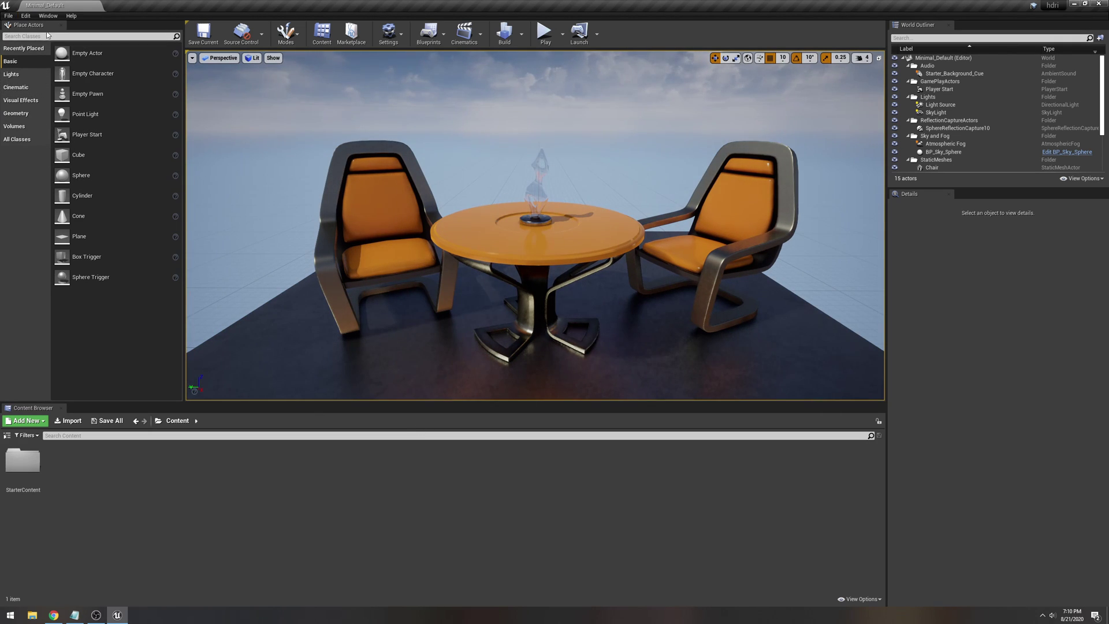
Step: Create a new level from the Default template
click(9, 16)
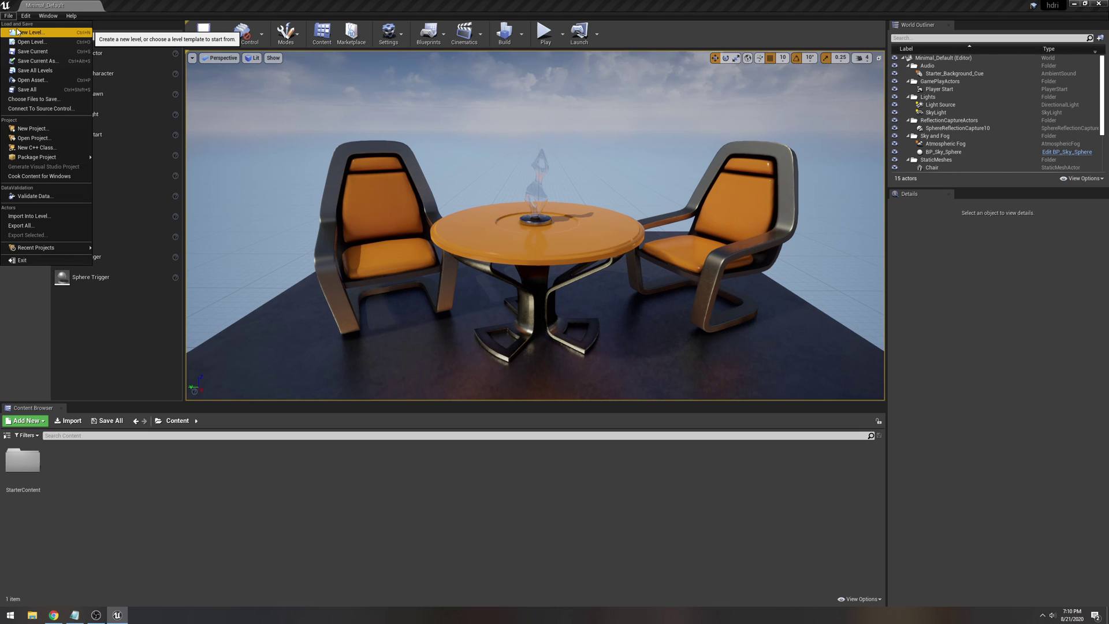
click(17, 32)
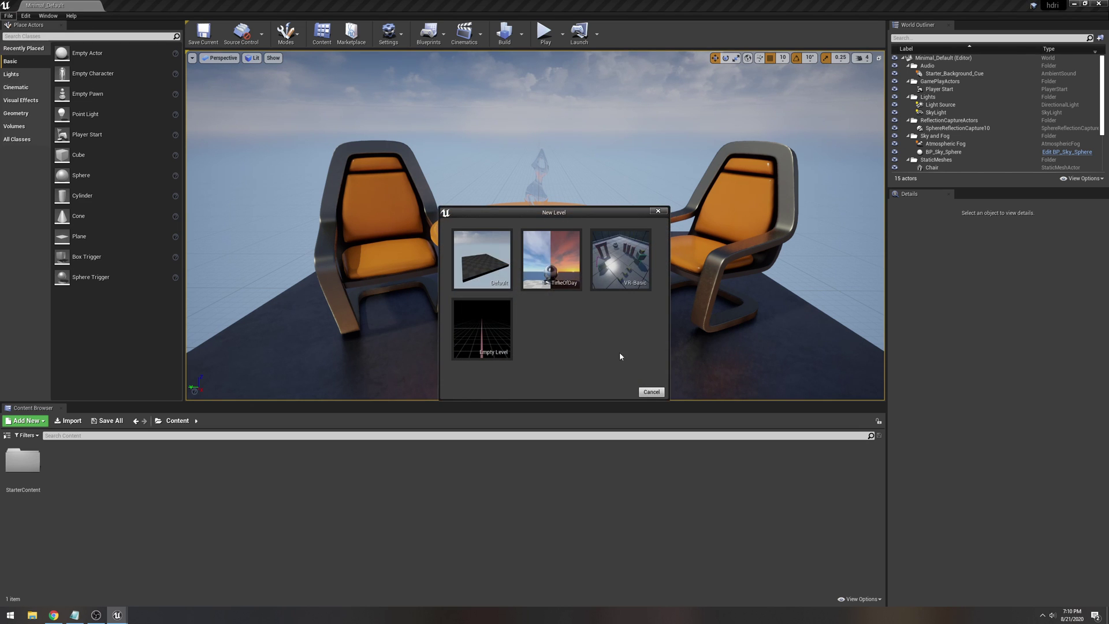
click(478, 260)
right_drag(576, 269, 578, 312)
key(s)
key(w)
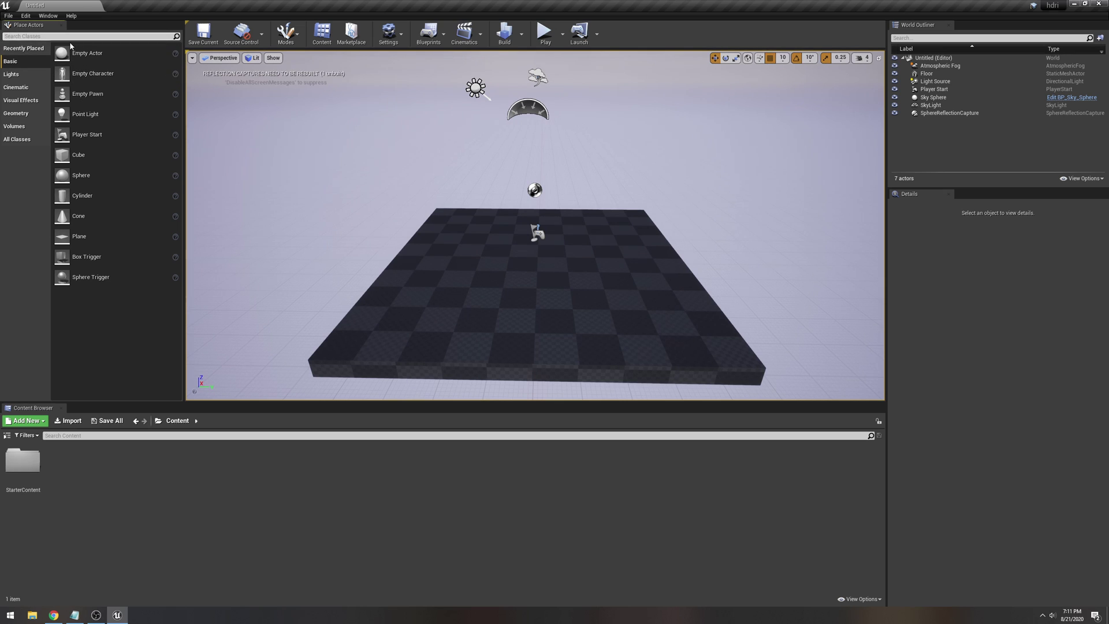
Step: Place an HDRIBackdrop actor on the level's floor and raise it to Z 40 so it covers the floor
text(hdri)
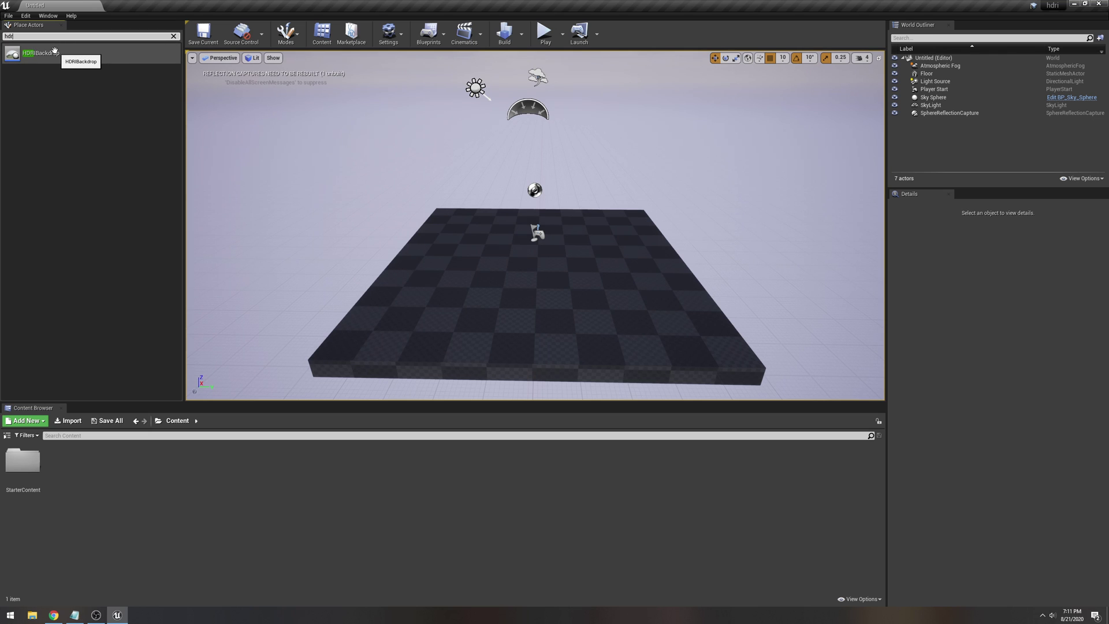
drag(54, 51, 531, 290)
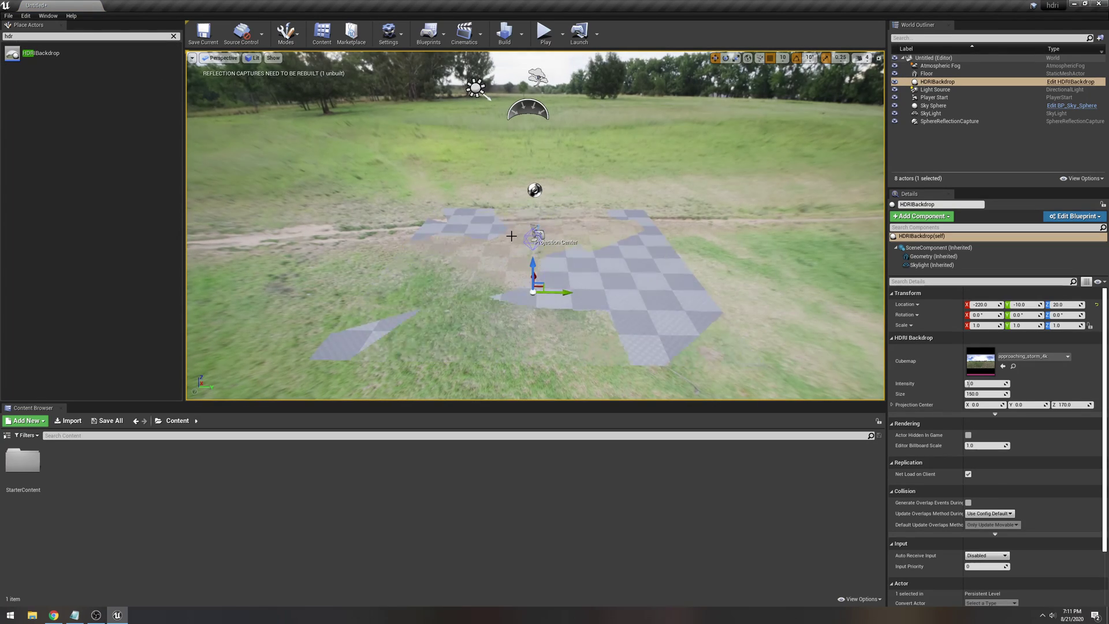
mouse_move(529, 268)
mouse_down()
mouse_move(536, 283)
mouse_move(536, 261)
mouse_up()
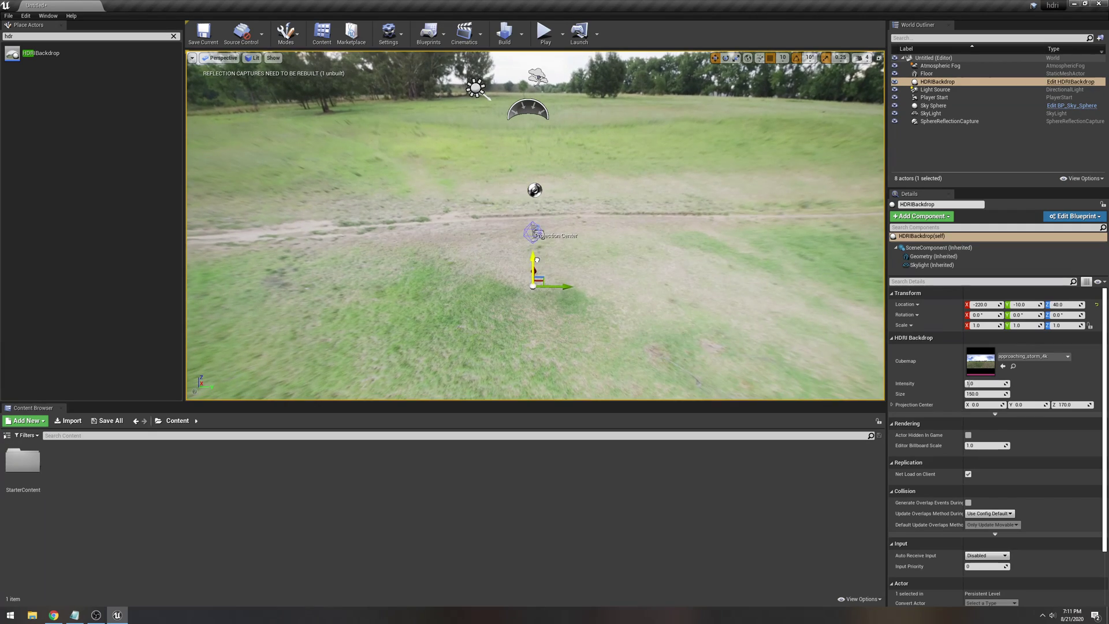
Step: Look around the level to examine how the HDRI backdrop projects onto the ground, horizon and sky
right_drag(536, 261, 1055, 242)
right_drag(535, 218, 654, 188)
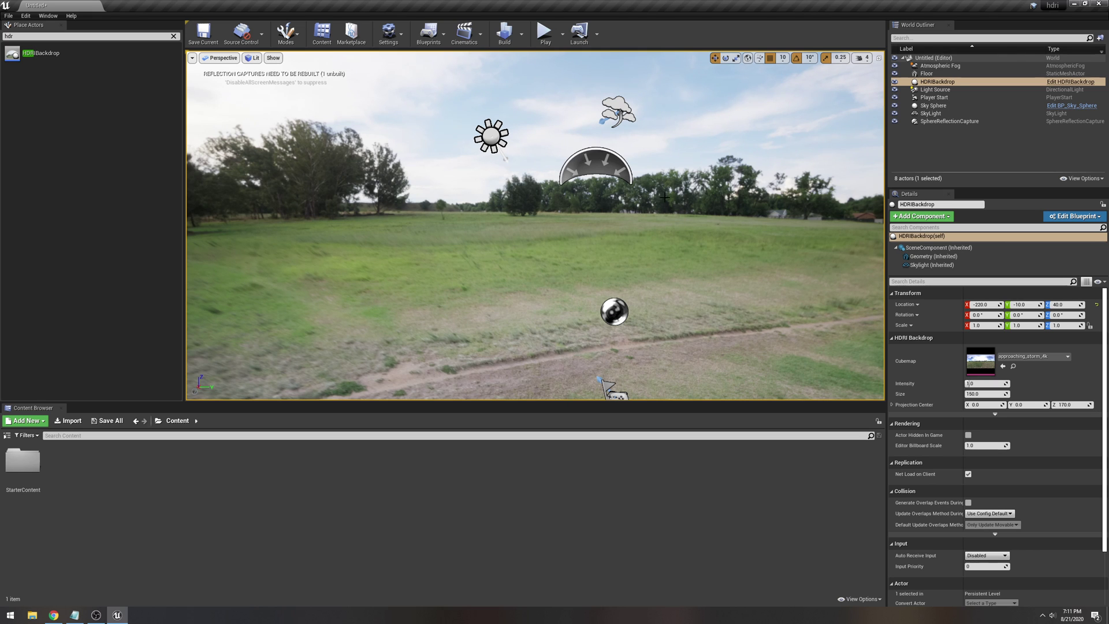
right_drag(664, 197, 739, 202)
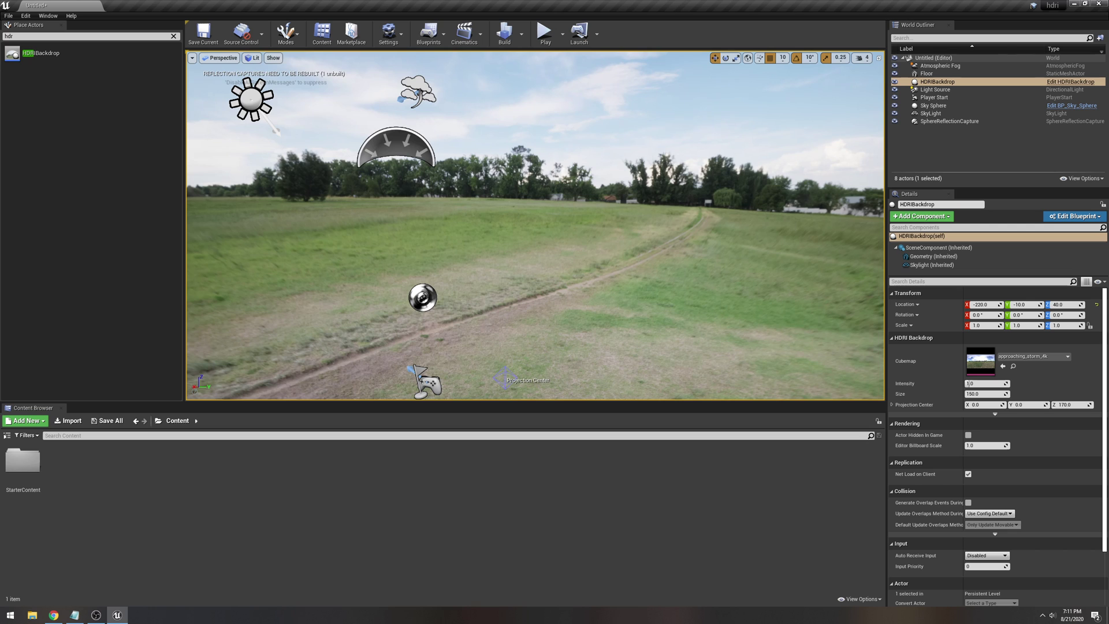
drag(534, 231, 572, 216)
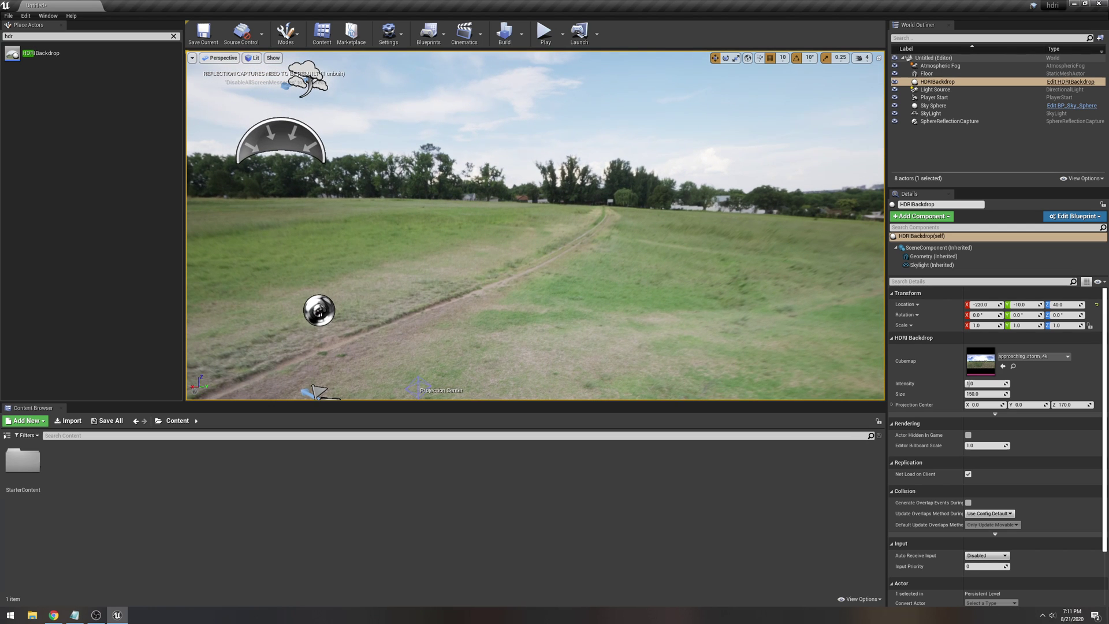
right_drag(535, 225, 538, 234)
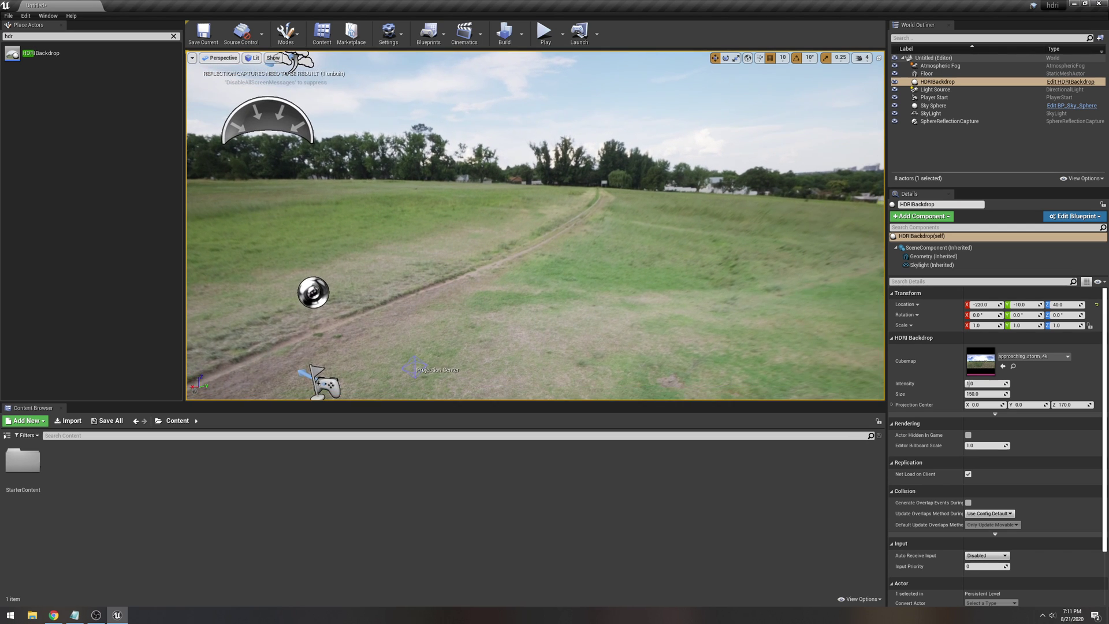
right_drag(611, 238, 569, 246)
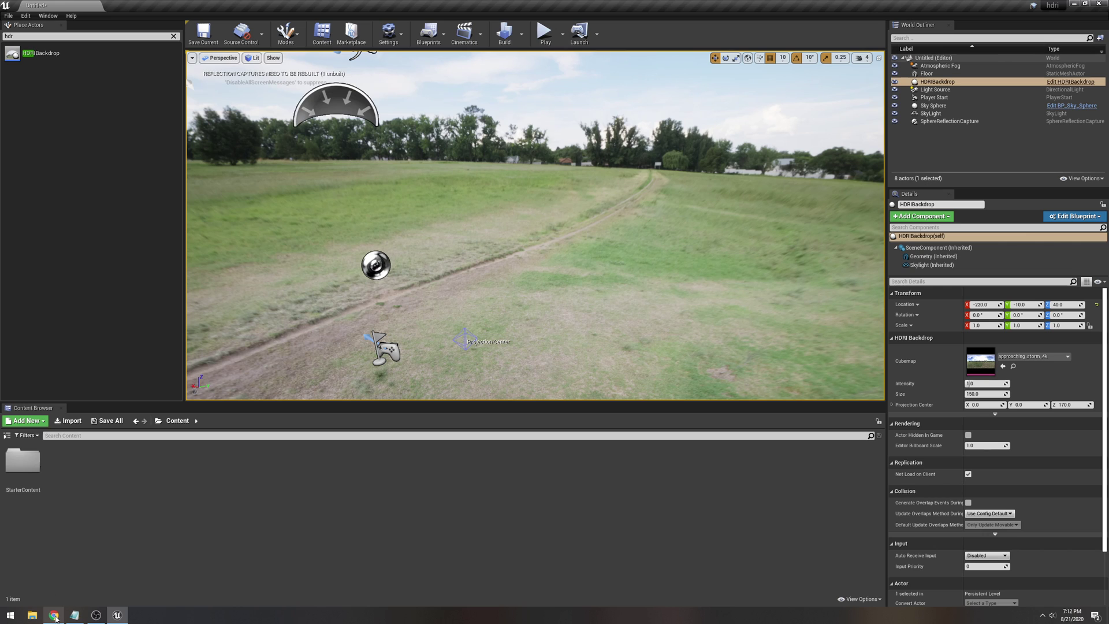
Step: Switch to the browser and browse the Outdoor category of HDRI Haven, looking over the available environment maps
click(54, 615)
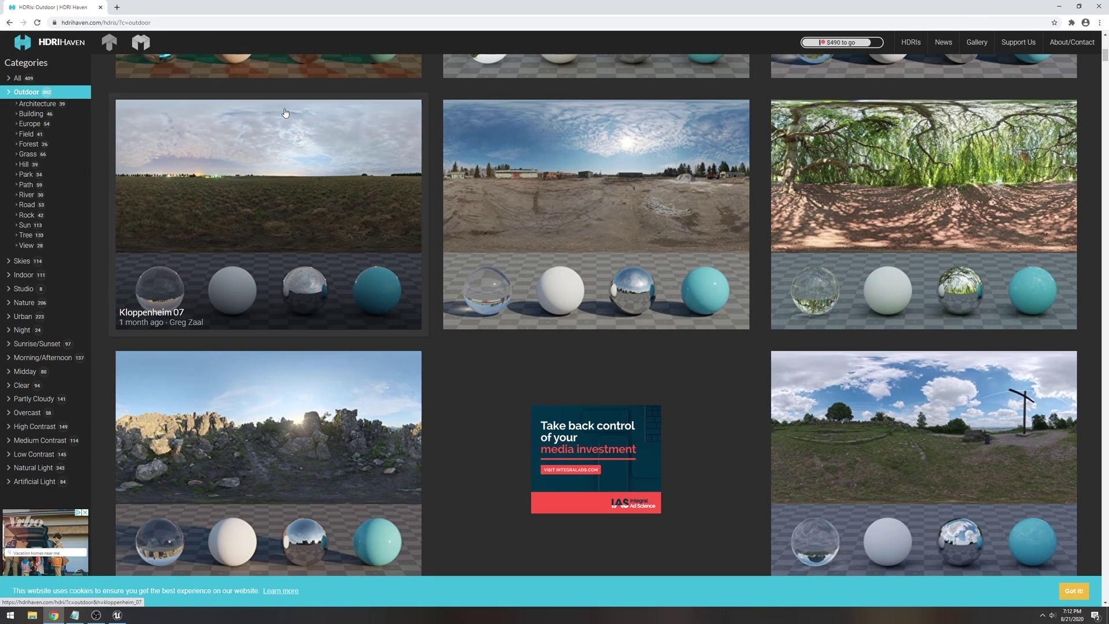
scroll(519, 181, up, 3)
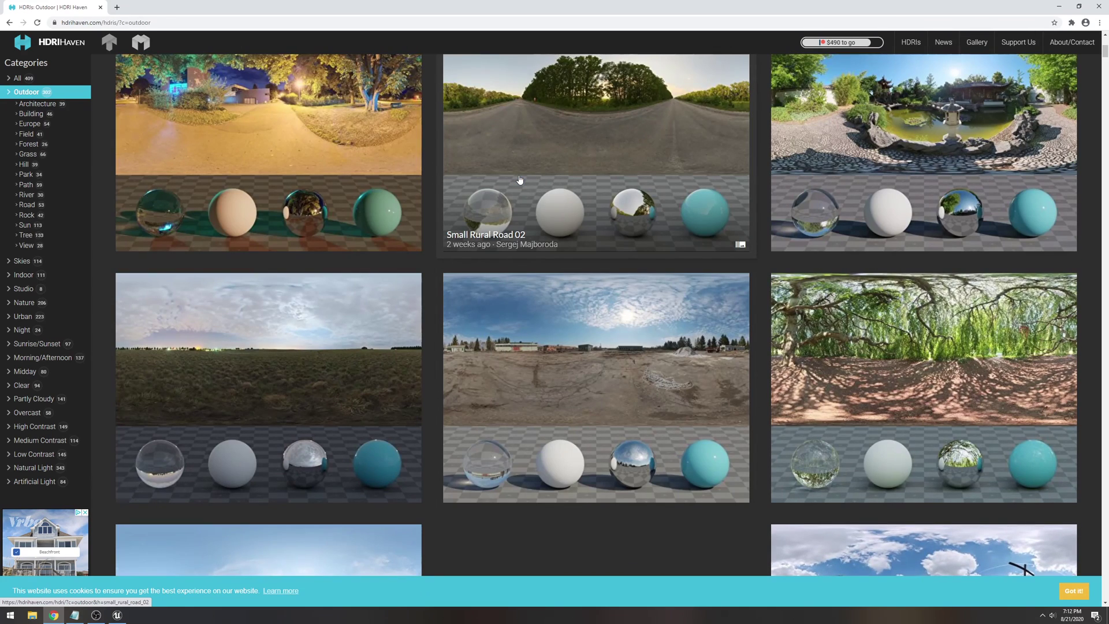
scroll(520, 180, up, 2)
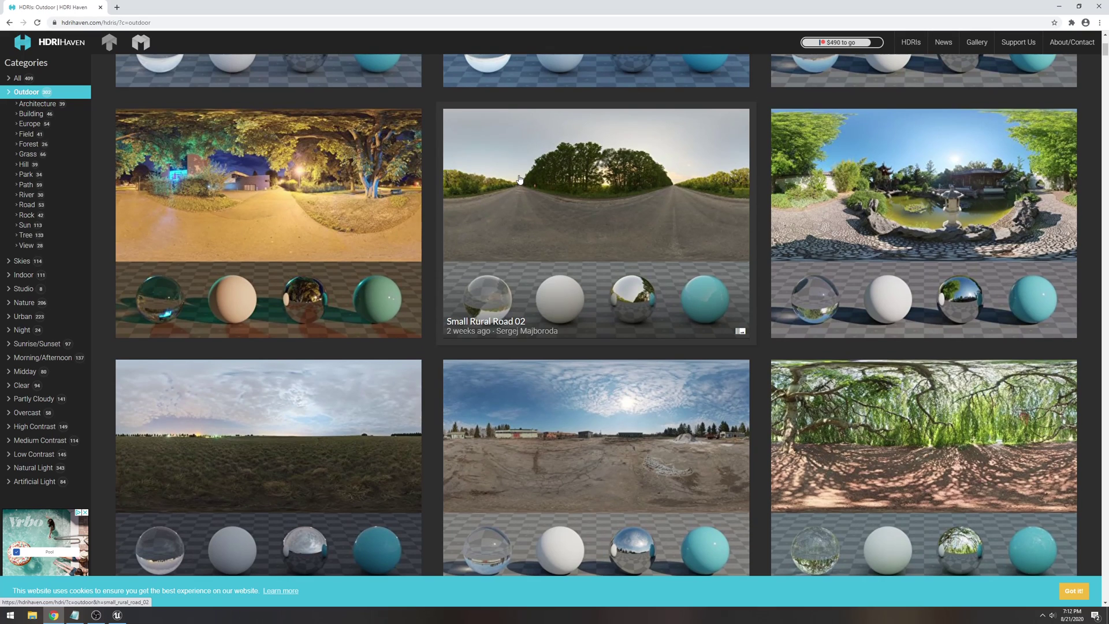
scroll(598, 401, down, 1)
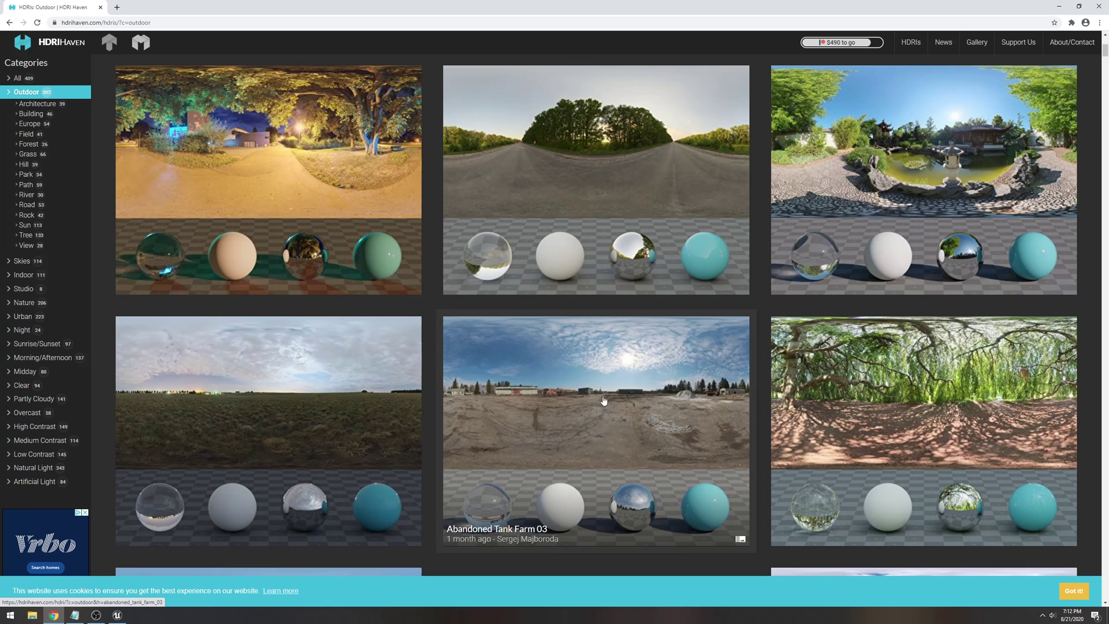
scroll(603, 400, up, 7)
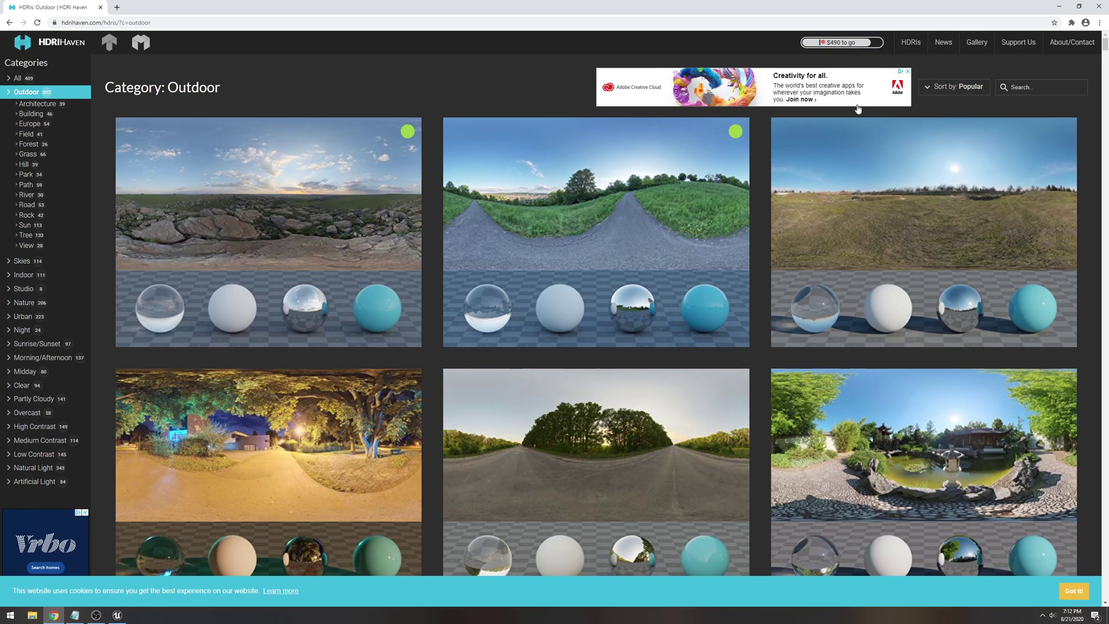
click(1061, 6)
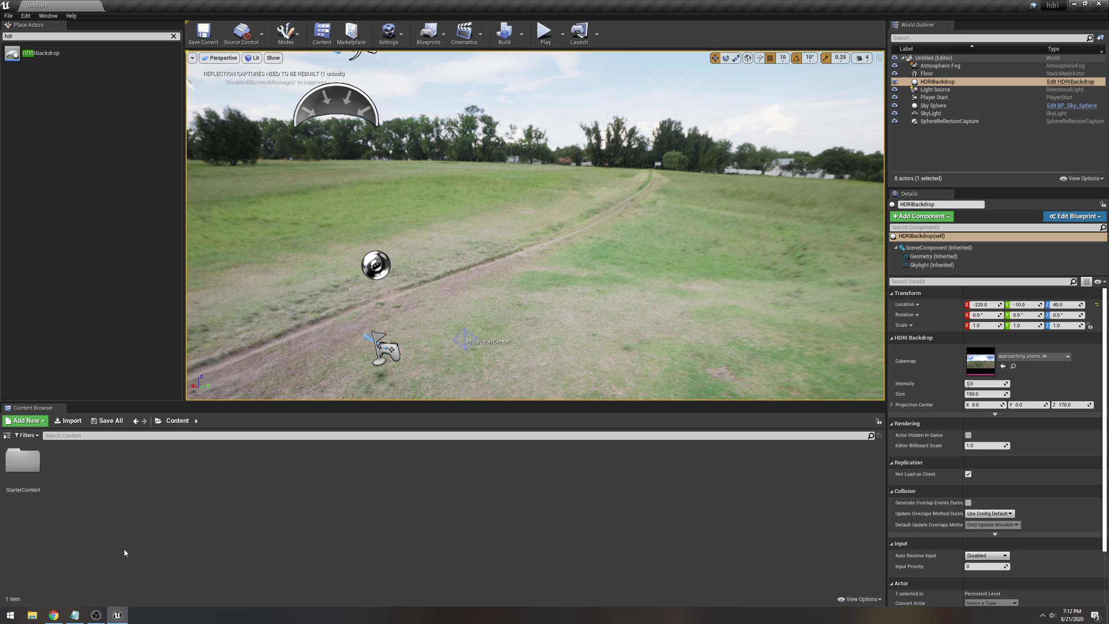
Step: Import the abandoned_tank_farm_03_16k HDR file from the hdr folder into Content and assign it as the HDRIBackdrop's cubemap
click(32, 616)
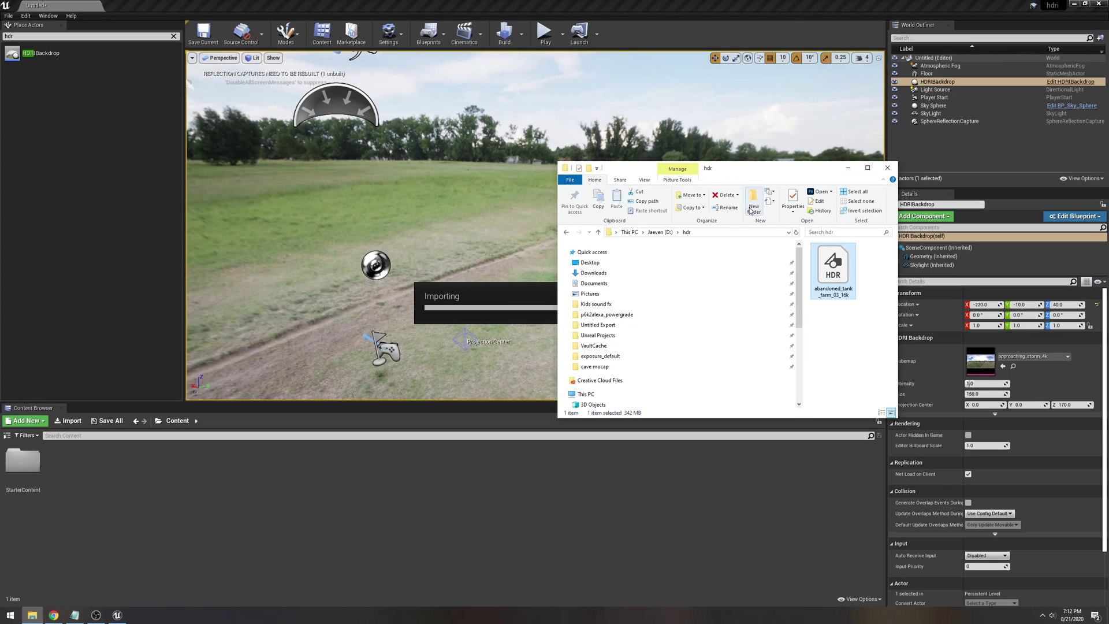
click(848, 168)
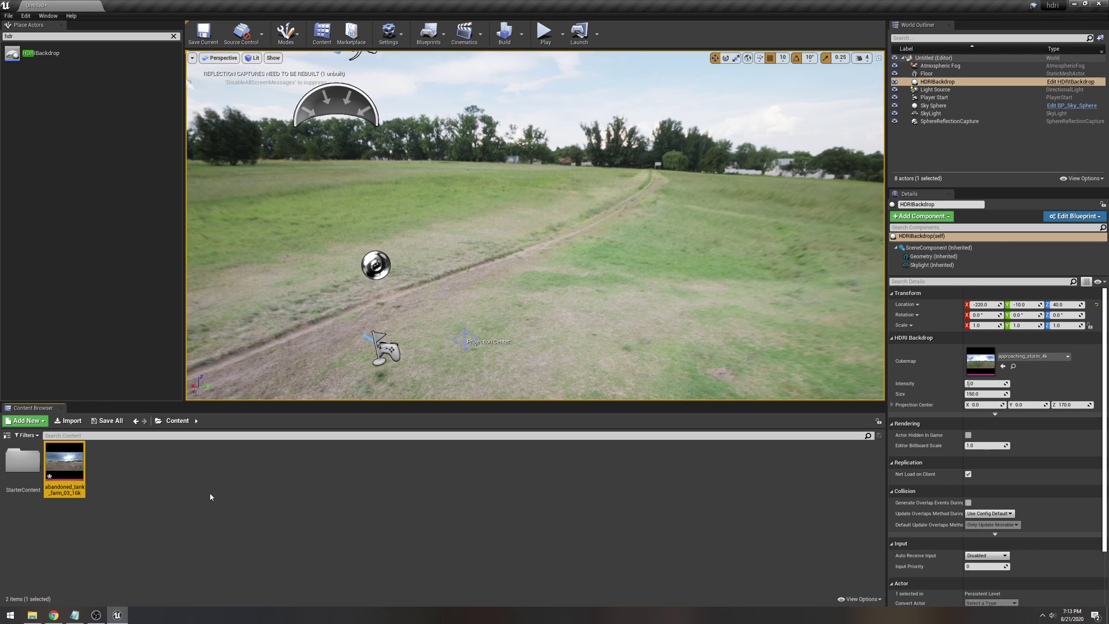
right_drag(401, 337, 462, 334)
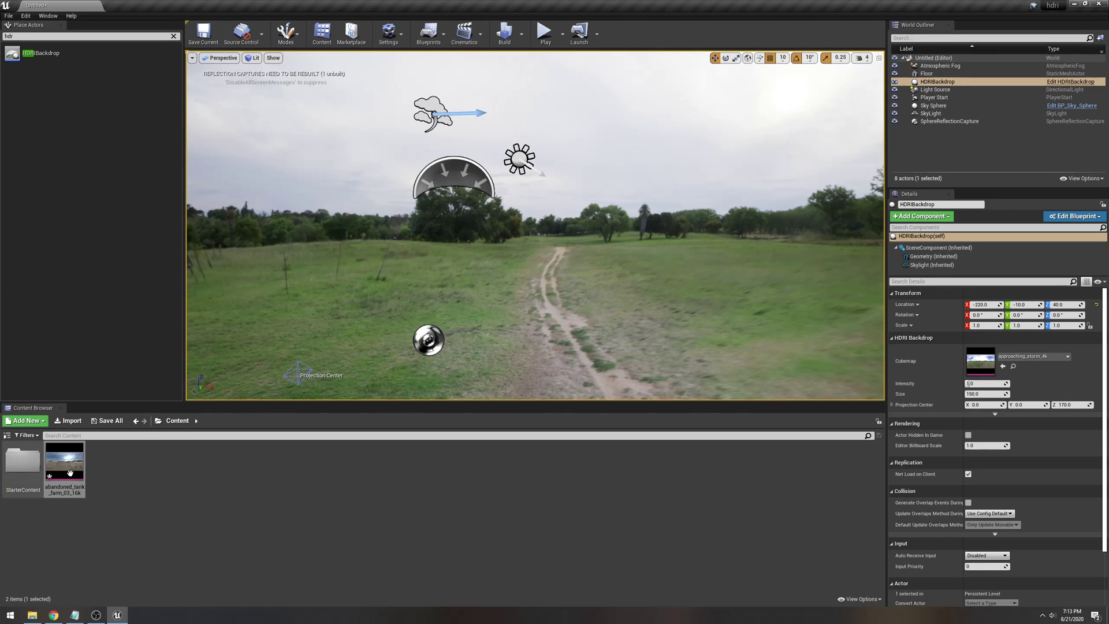
drag(67, 472, 1001, 361)
right_drag(605, 337, 574, 358)
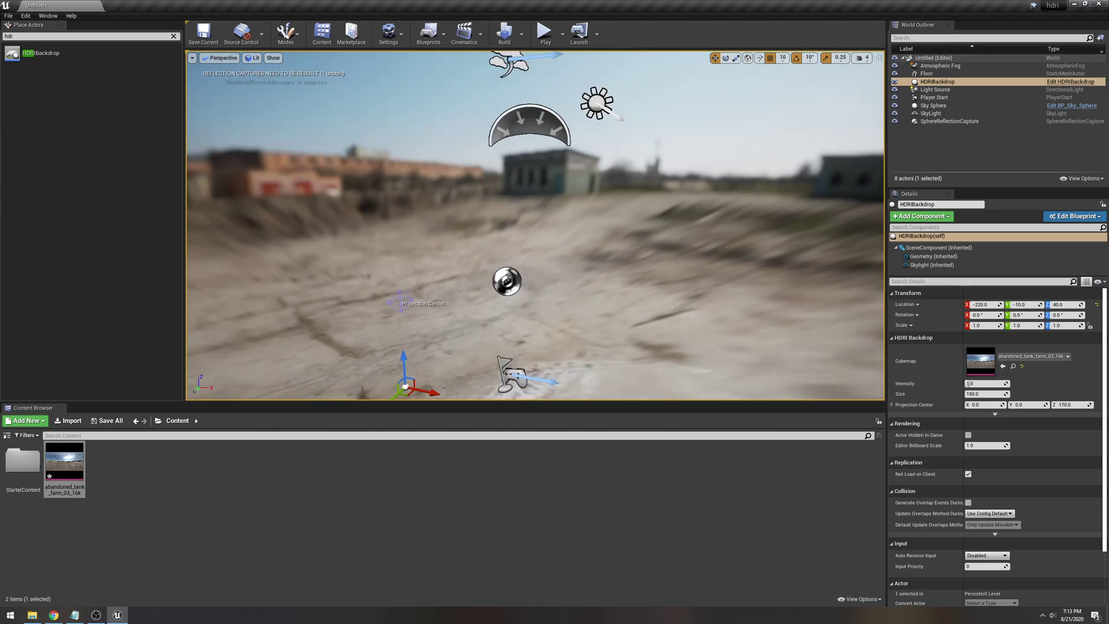
mouse_move(485, 263)
right_down()
mouse_move(519, 261)
mouse_move(505, 261)
right_up()
right_drag(535, 225, 482, 238)
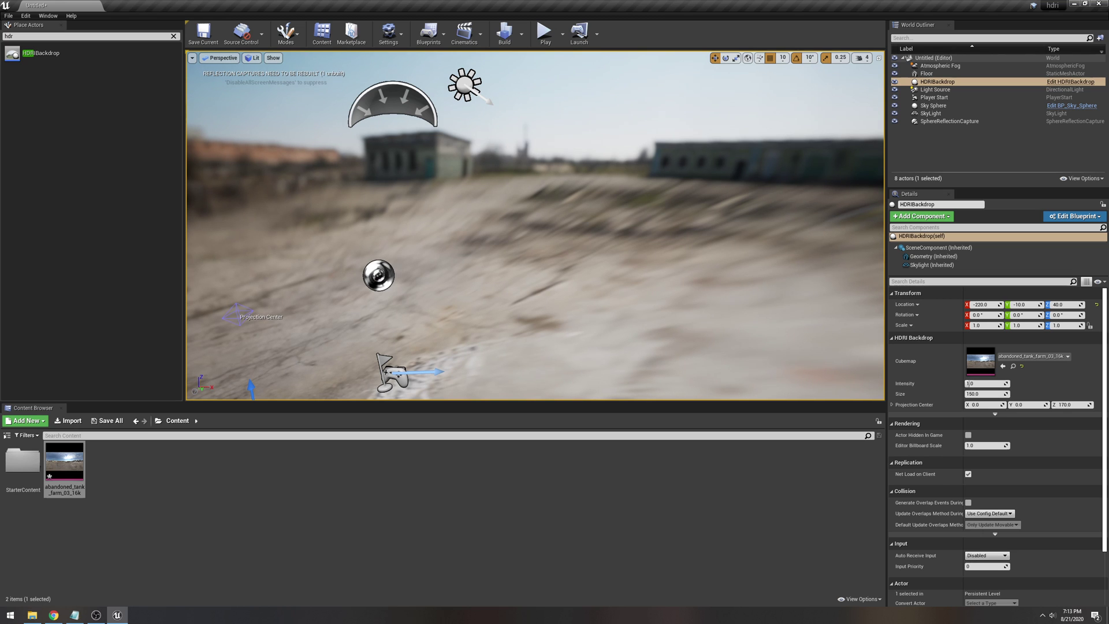
mouse_move(614, 331)
right_down()
mouse_move(595, 331)
mouse_move(601, 312)
mouse_move(613, 331)
right_up()
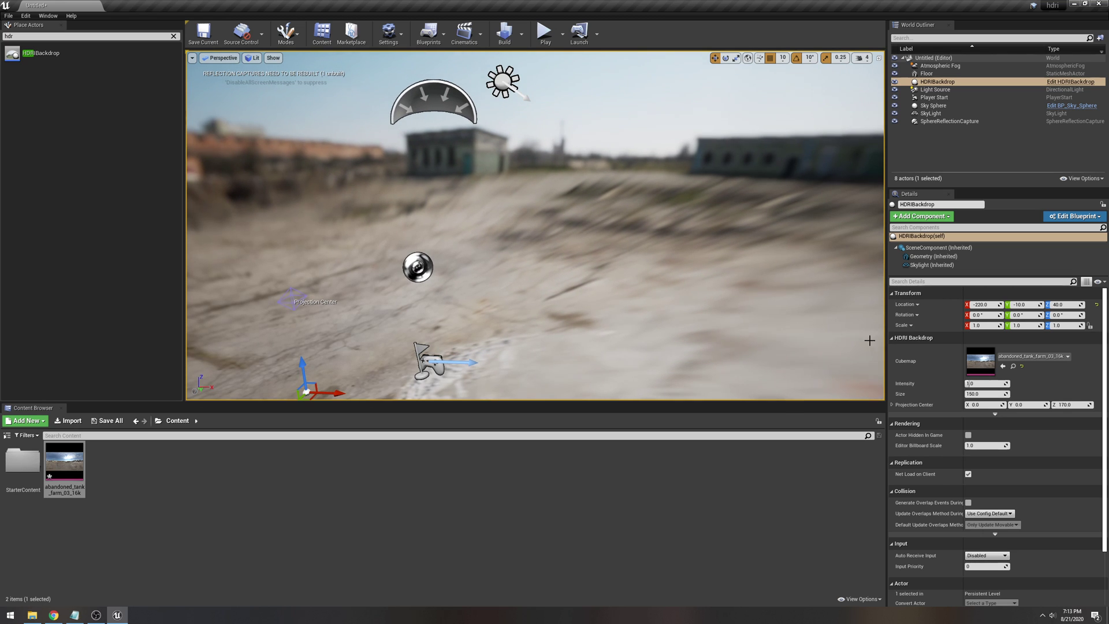
Step: Open the backdrop's cubemap texture, set its Mip Gen Settings to NoMipmaps, and save it
double_click(980, 361)
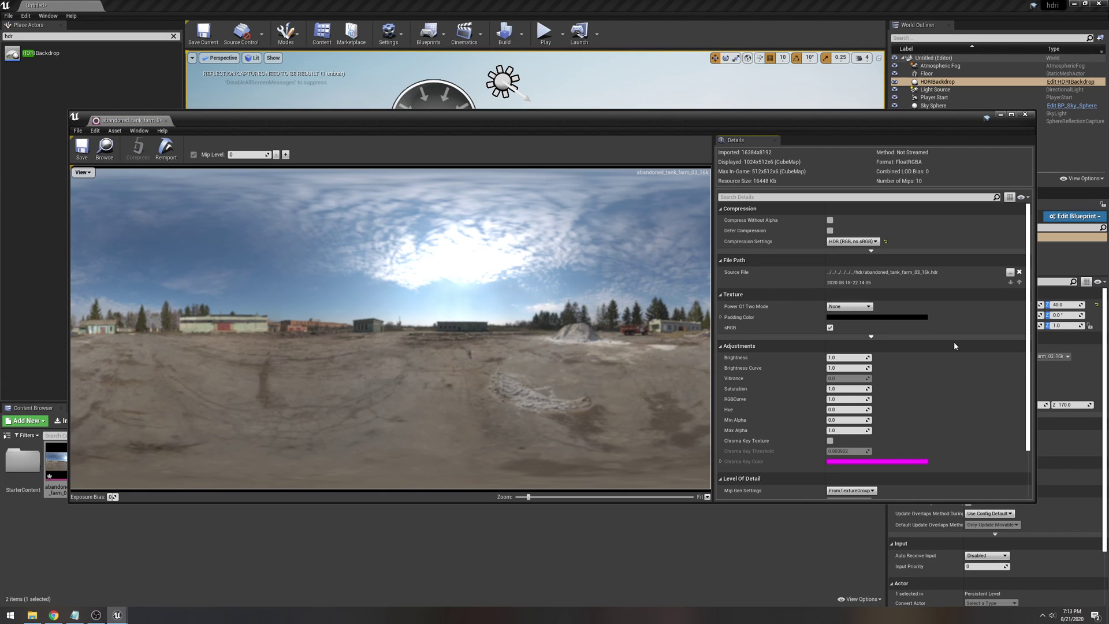
drag(1029, 346, 1028, 381)
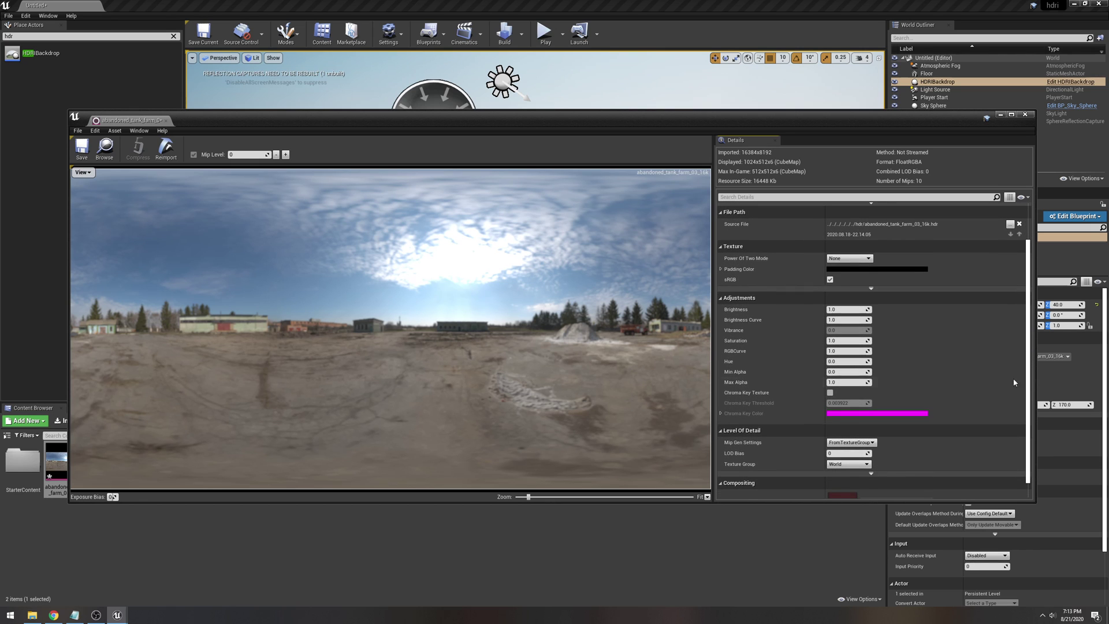
click(851, 443)
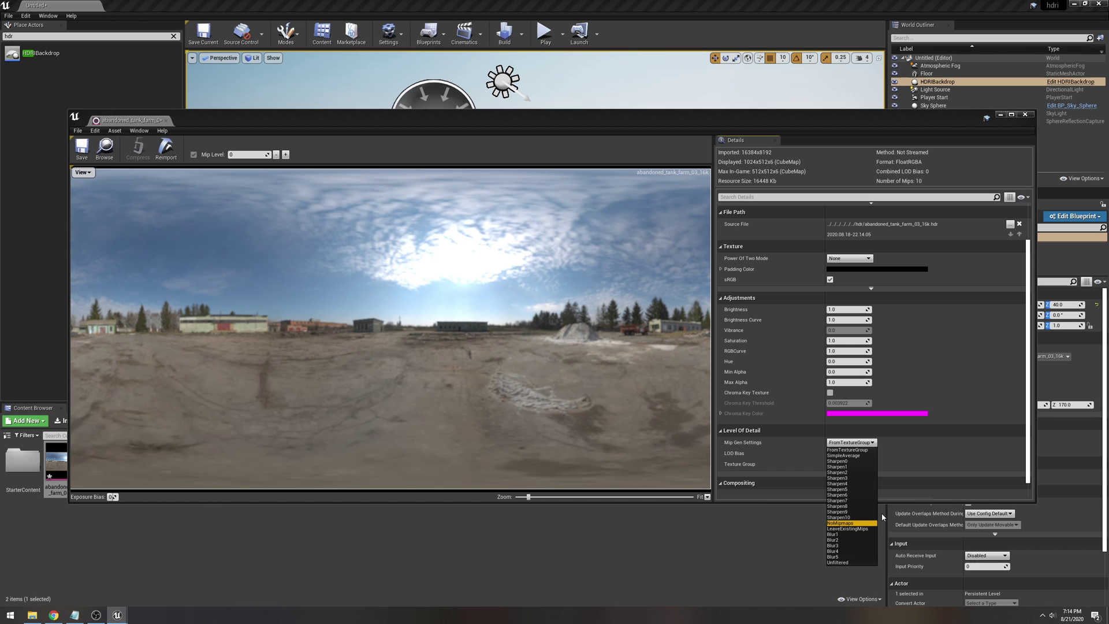
key(Return)
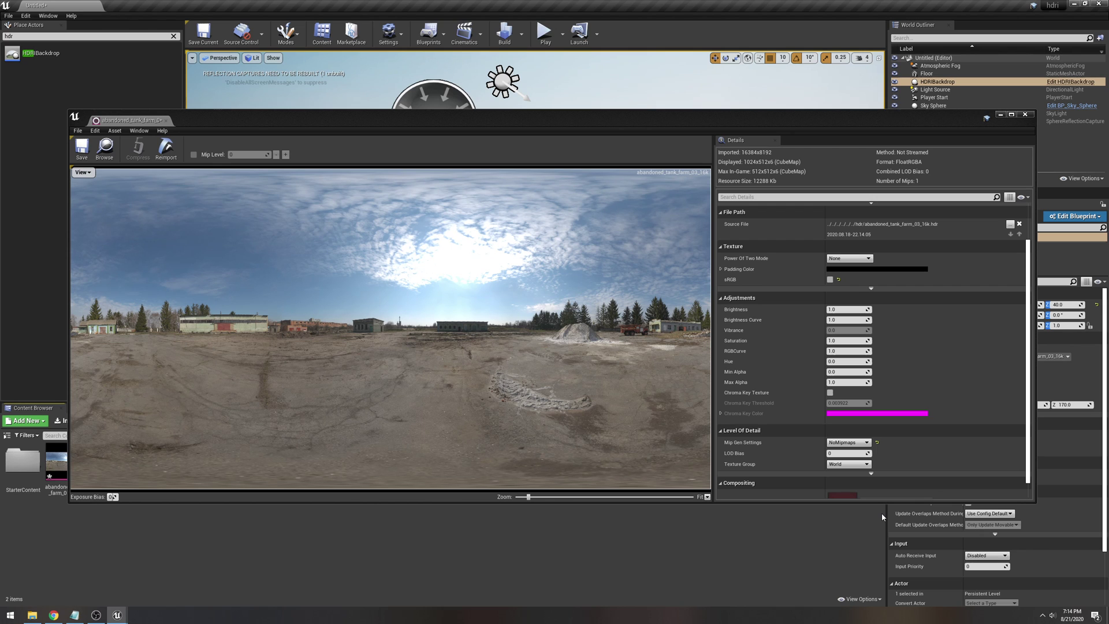
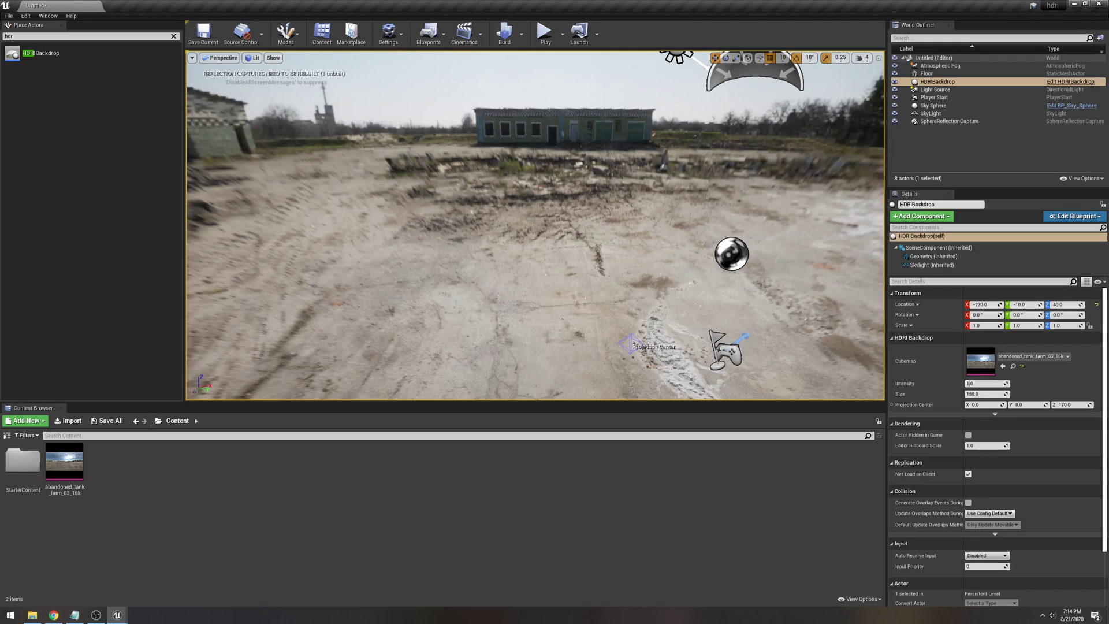
Step: Shift the HDRIBackdrop's projection center to X 20 and inspect the backdrop from around the level
right_drag(535, 225, 572, 217)
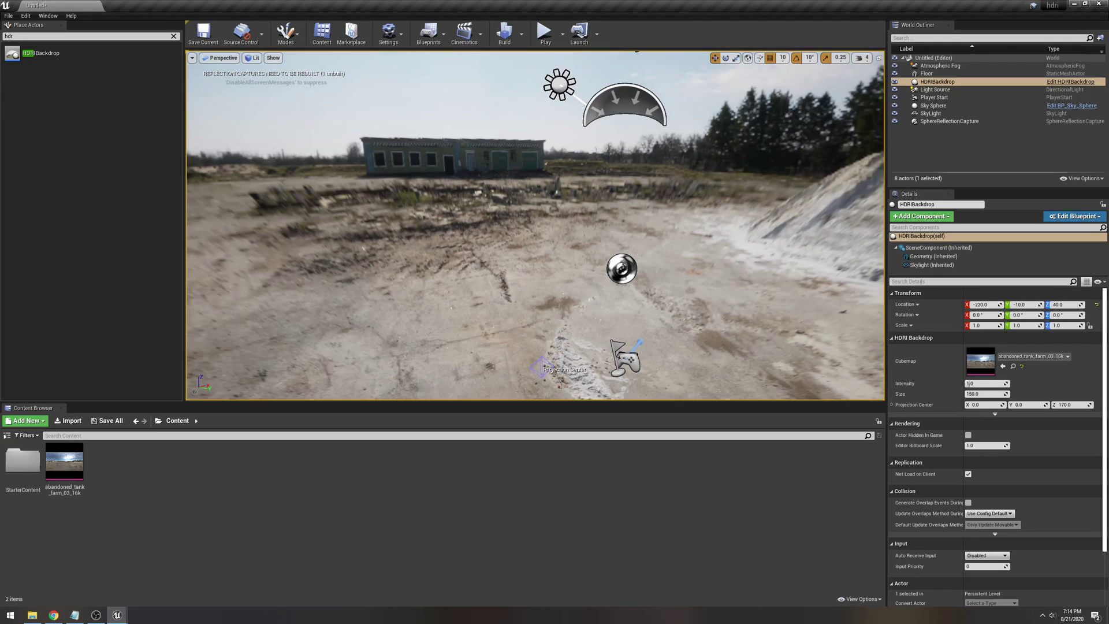
click(534, 350)
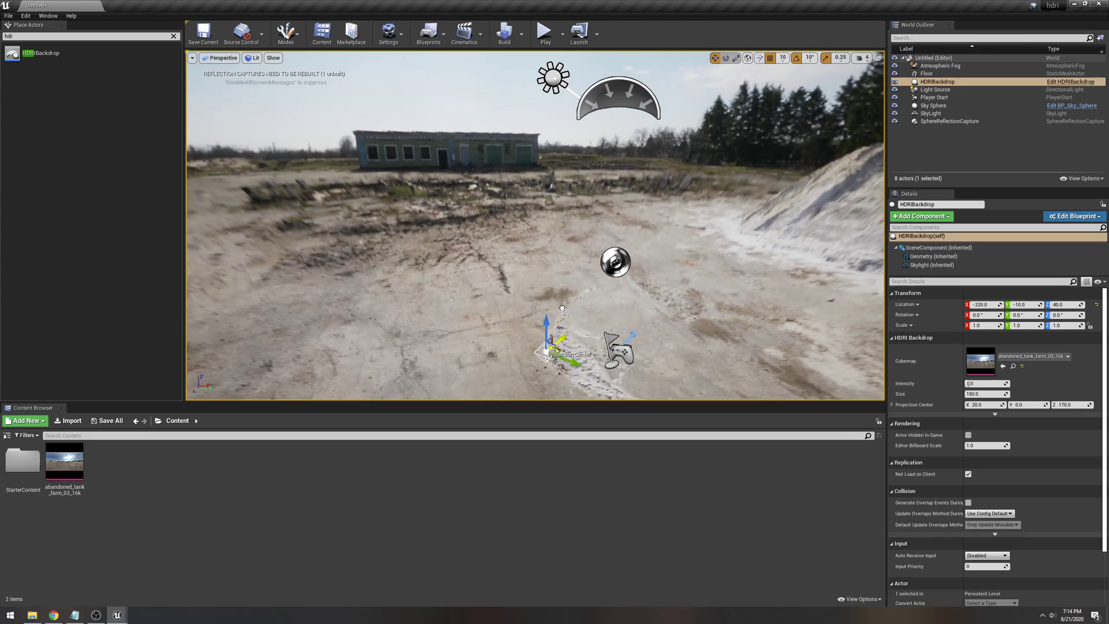
right_drag(562, 308, 625, 314)
right_drag(584, 226, 751, 225)
key(s)
right_drag(534, 225, 665, 226)
right_drag(837, 225, 547, 340)
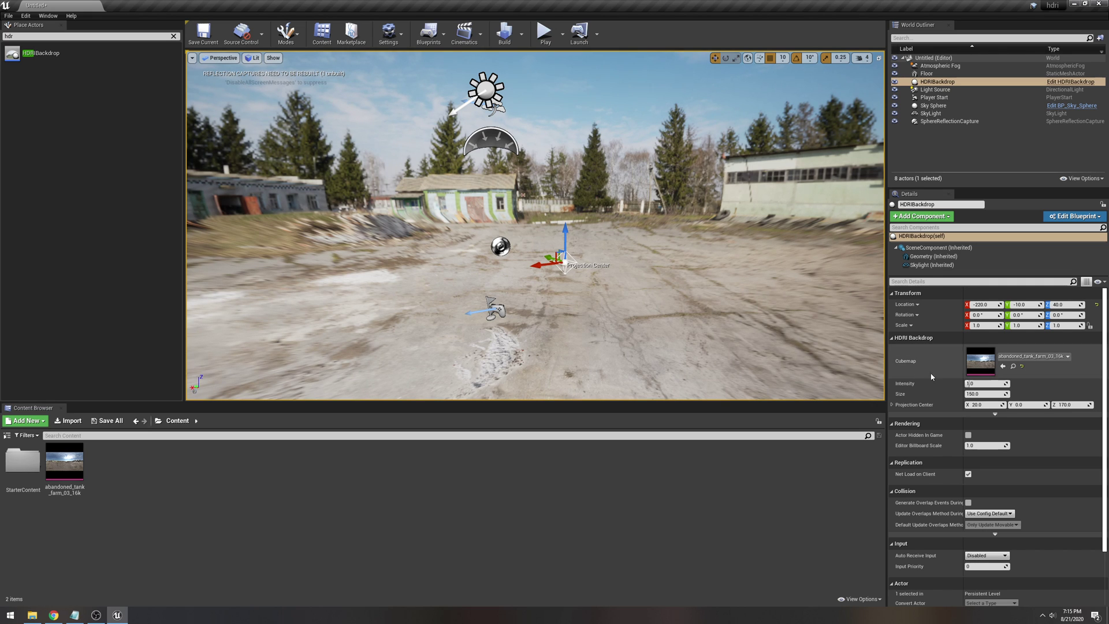
Step: Set the cubemap texture's Maximum Texture Size to 1024, save it, and close the texture editor
double_click(980, 361)
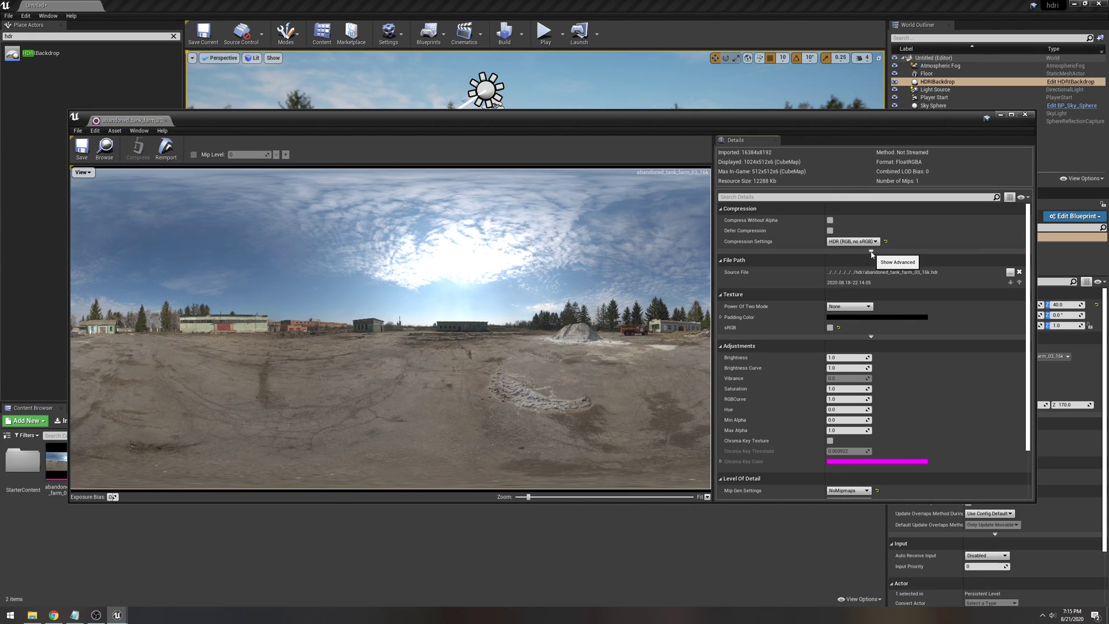
click(871, 252)
click(841, 258)
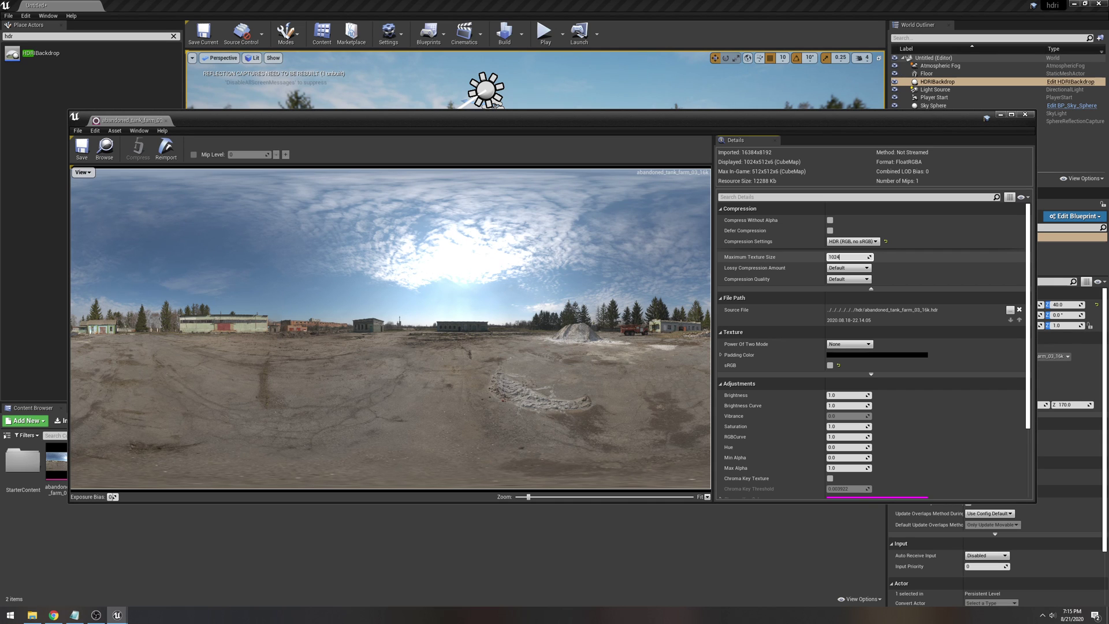
key(Return)
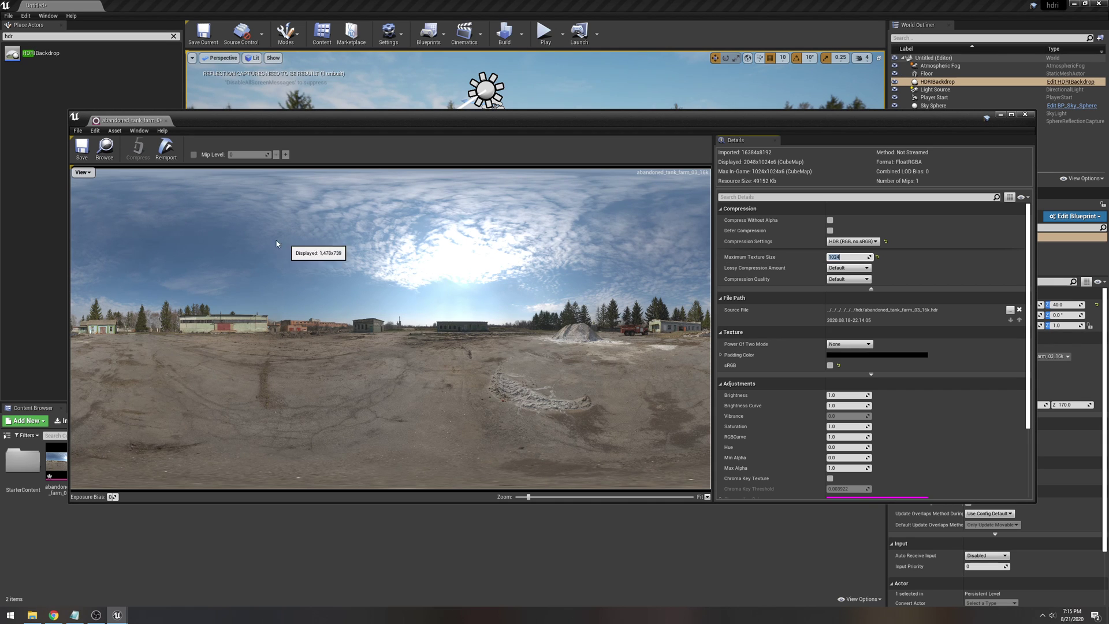
click(84, 155)
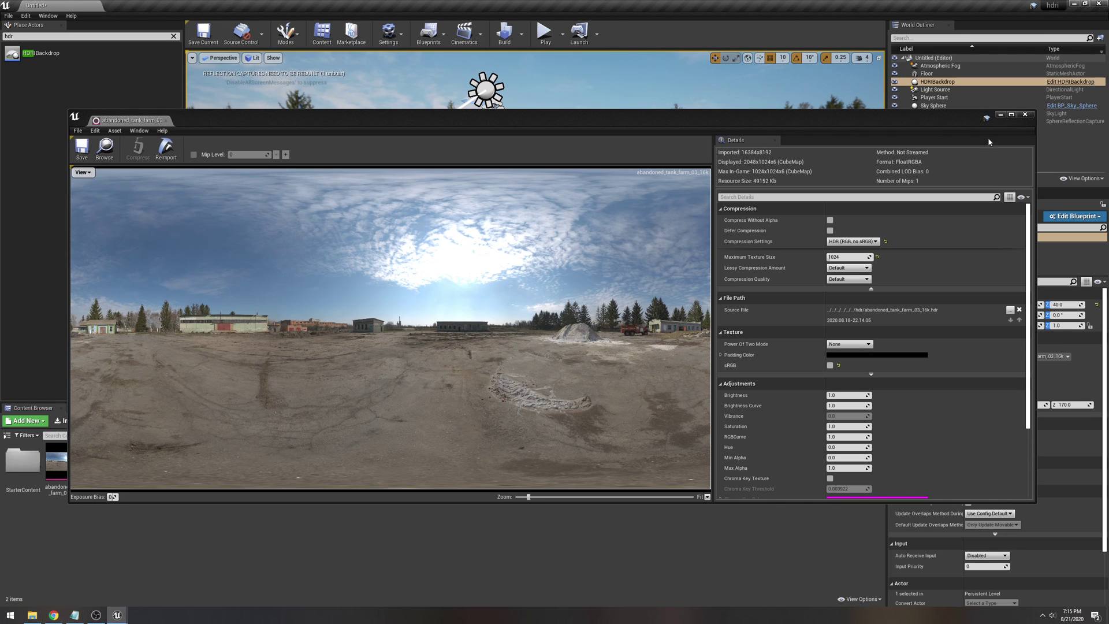
click(1025, 114)
Step: Fly around the level to examine the backdrop's sharpness and the ground distortion away from the projection center
right_drag(626, 248, 554, 231)
key(w)
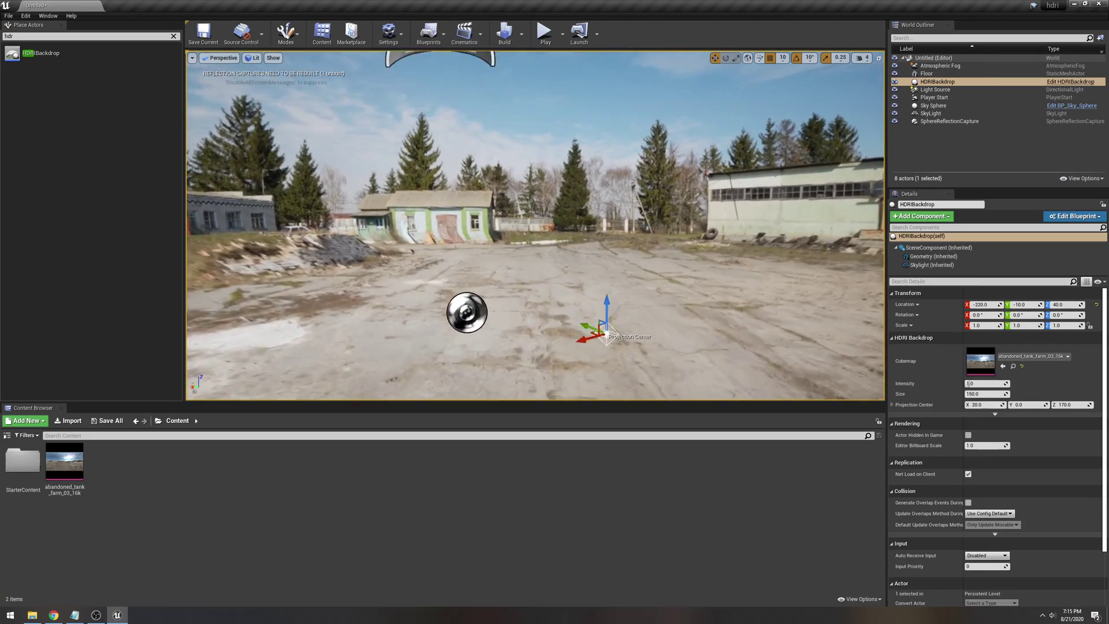
right_drag(555, 231, 728, 323)
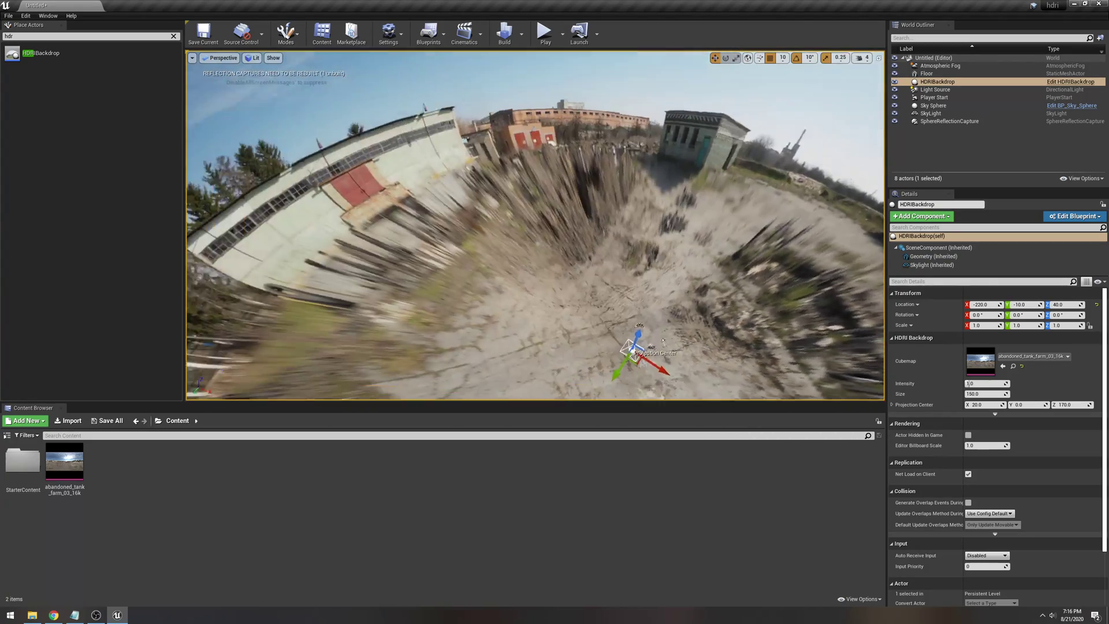
right_drag(727, 324, 740, 151)
key(w)
scroll(584, 221, up, 8)
key(w)
key(w)
key(a)
Step: Reopen the cubemap texture, set its Maximum Texture Size to 2048, save it, and close the texture editor
double_click(981, 360)
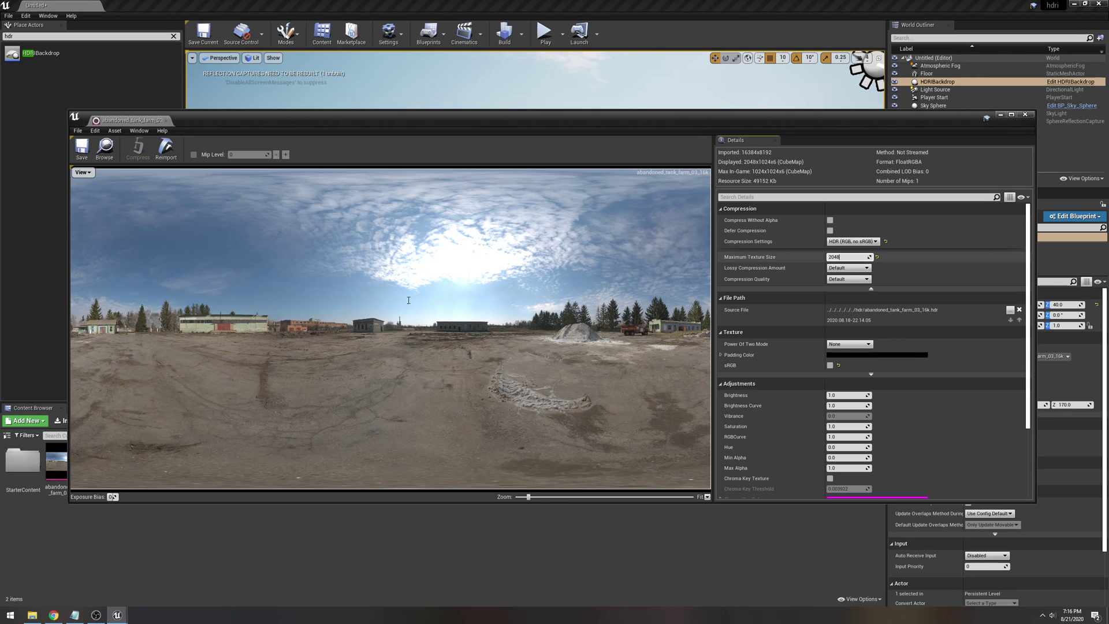
key(Return)
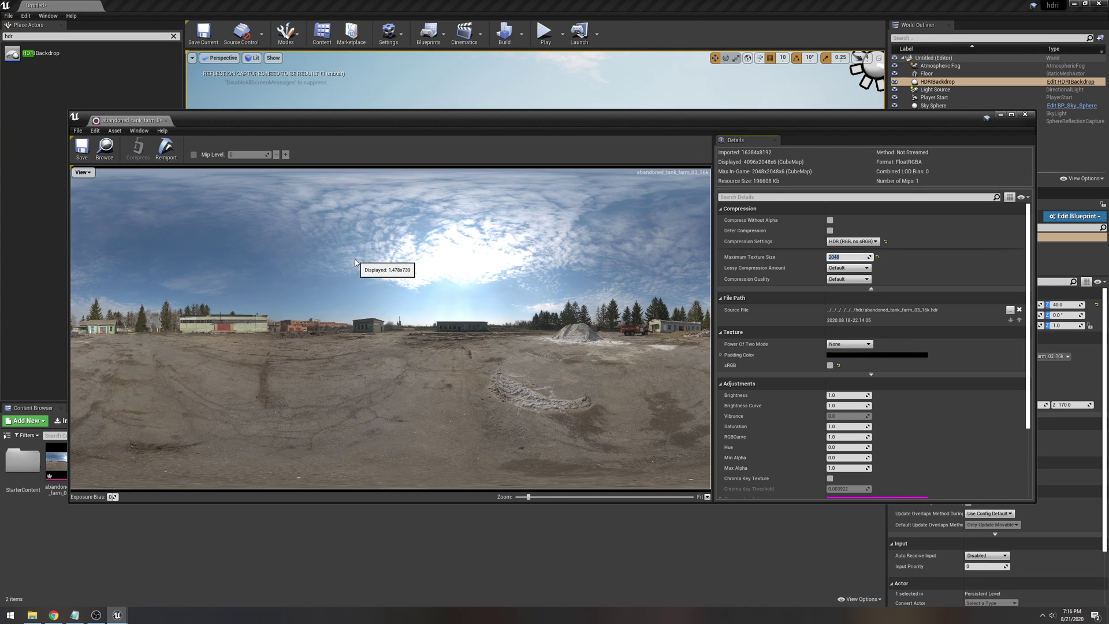
click(81, 148)
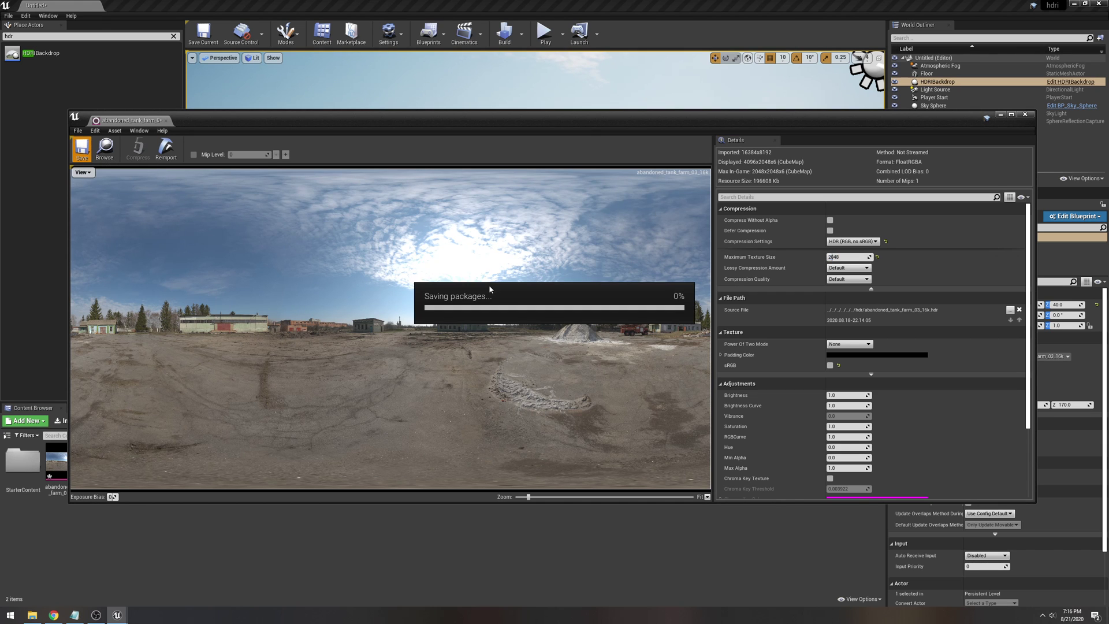
click(1025, 114)
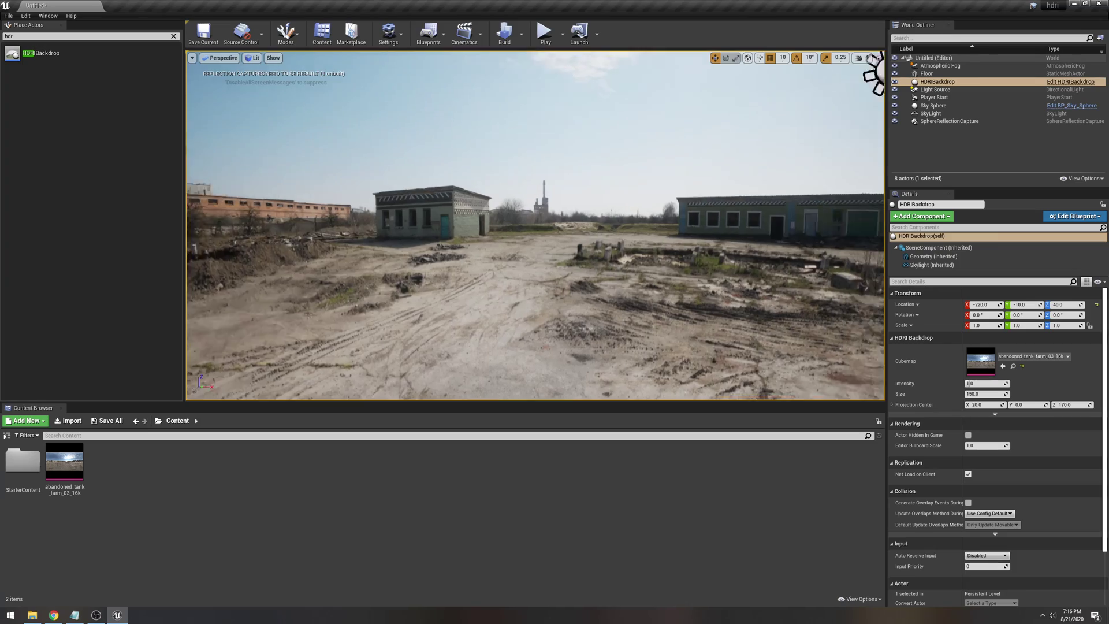
Step: Examine the backdrop's buildings, ground and sky around the projection center, using game view to hide the editor icons
mouse_move(439, 225)
right_down()
mouse_move(867, 226)
mouse_move(786, 226)
mouse_move(798, 214)
right_up()
key(s)
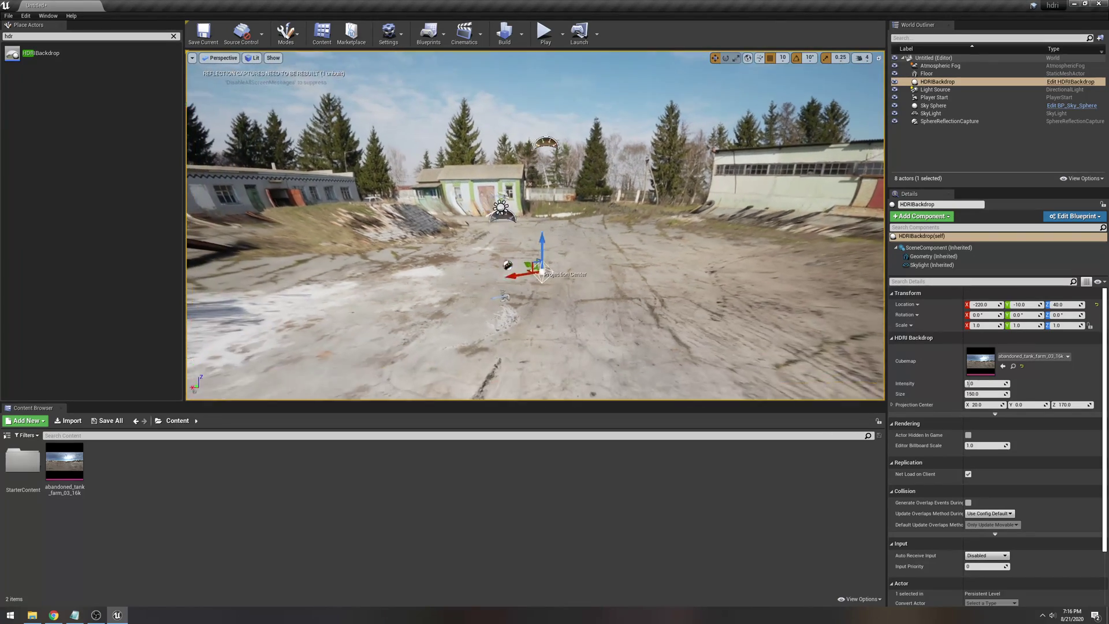
key(q)
right_drag(545, 263, 602, 232)
key(w)
key(g)
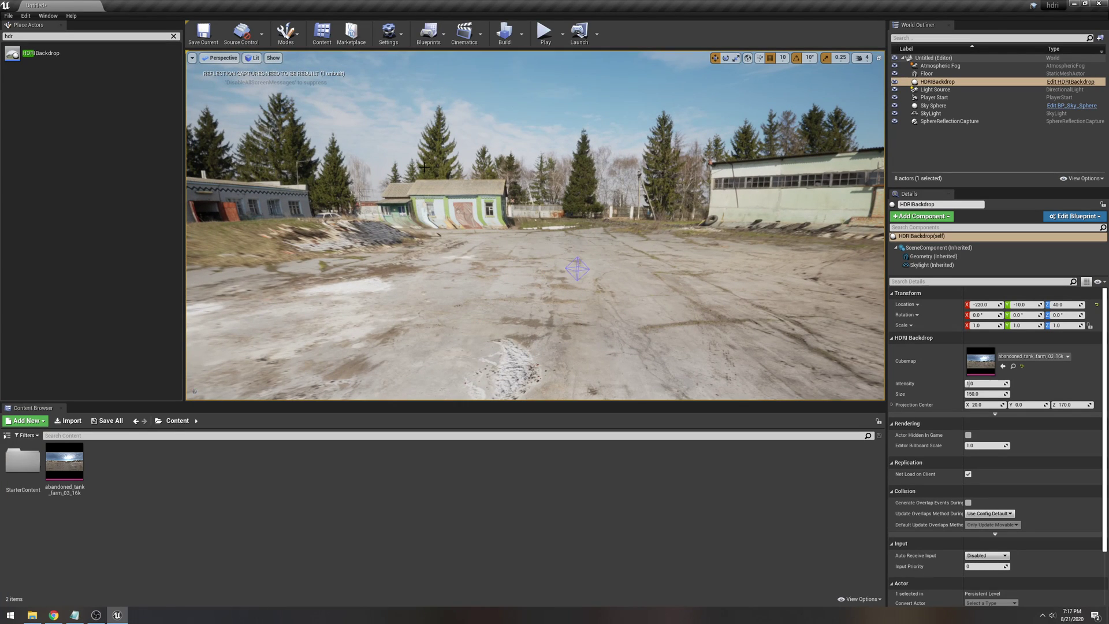
key(g)
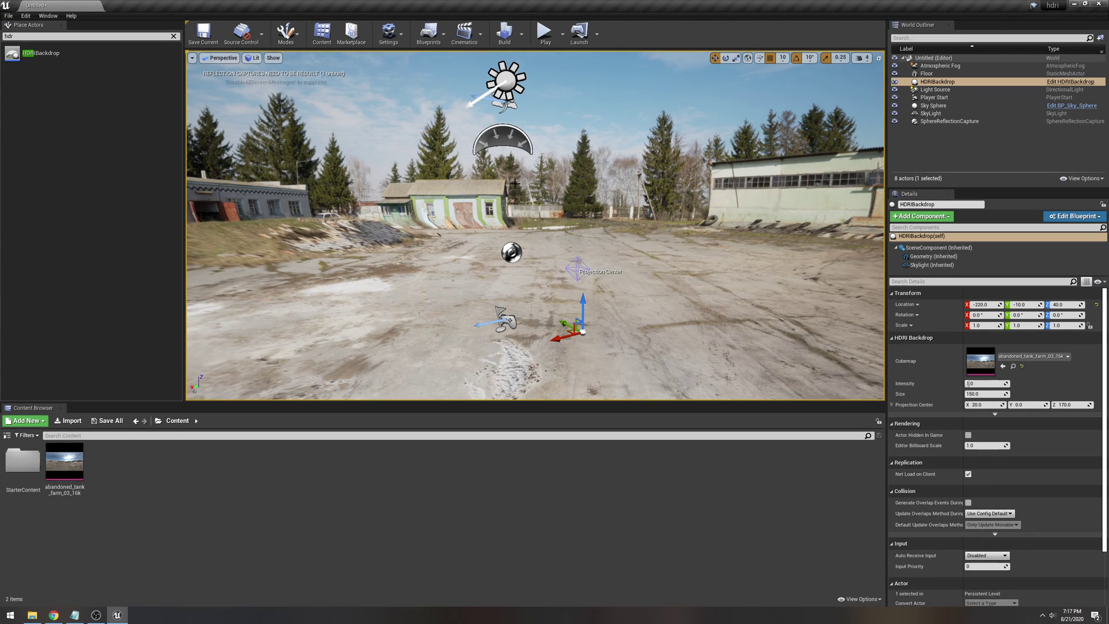
key(g)
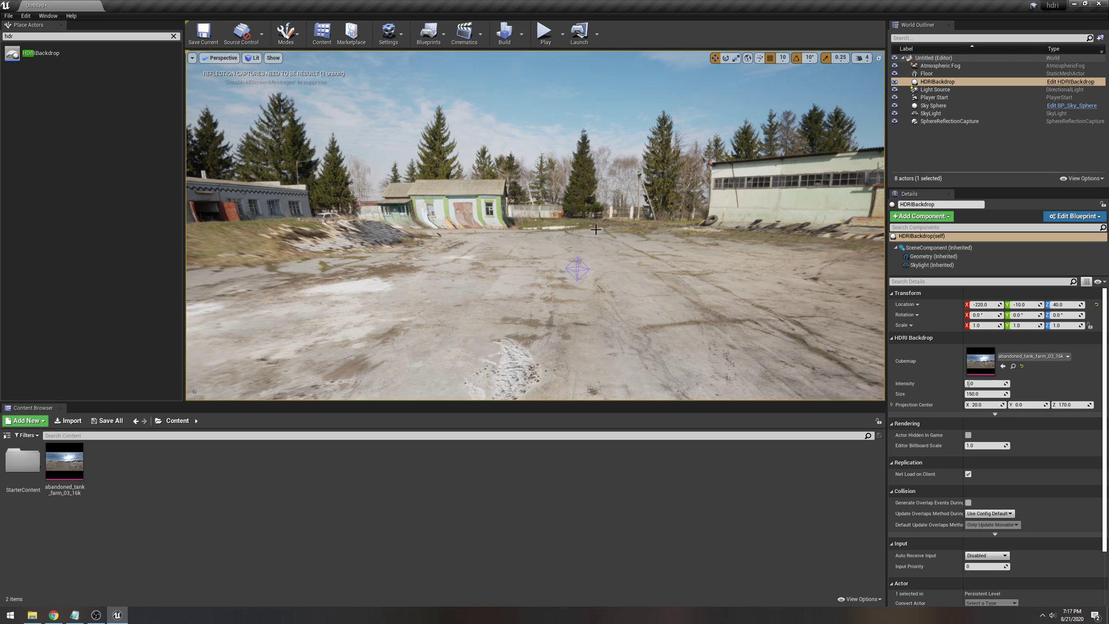
right_drag(596, 227, 602, 231)
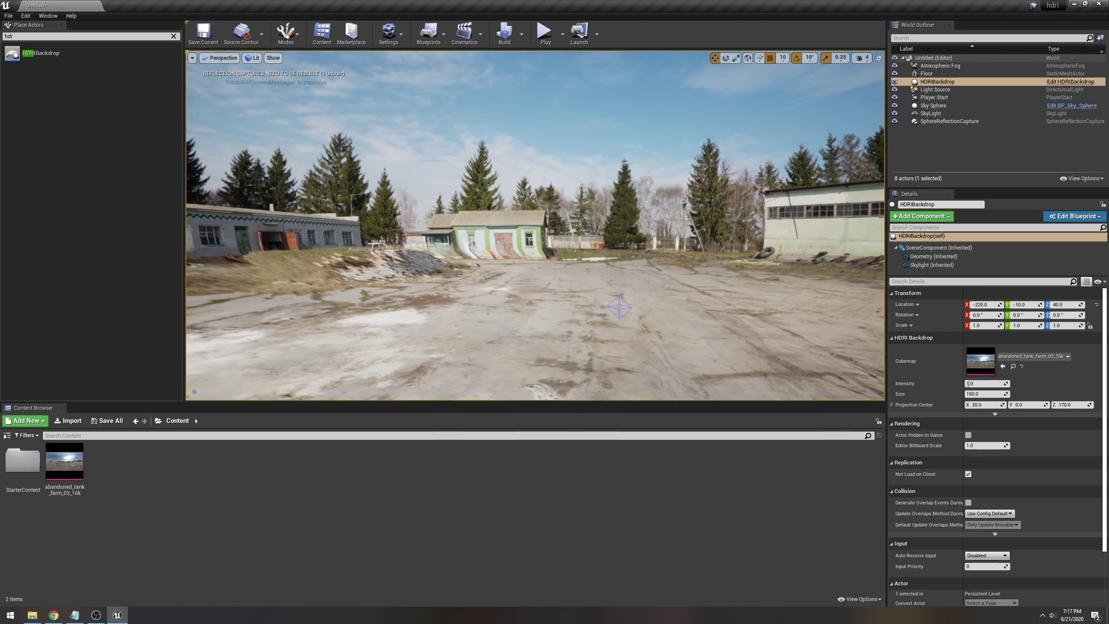
key(g)
key(g)
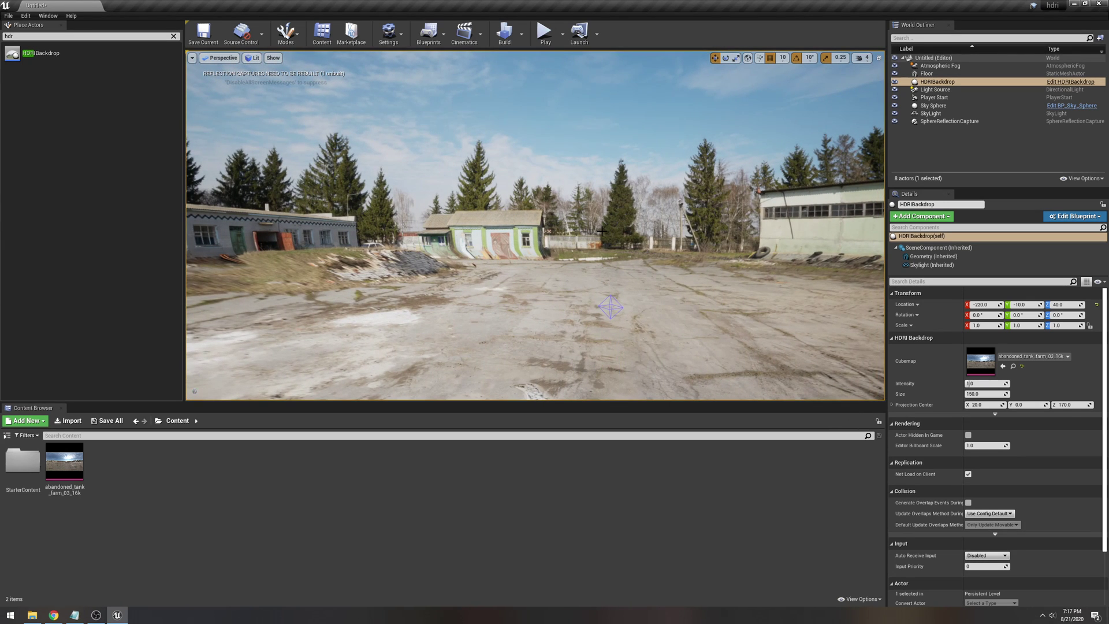
right_click(600, 231)
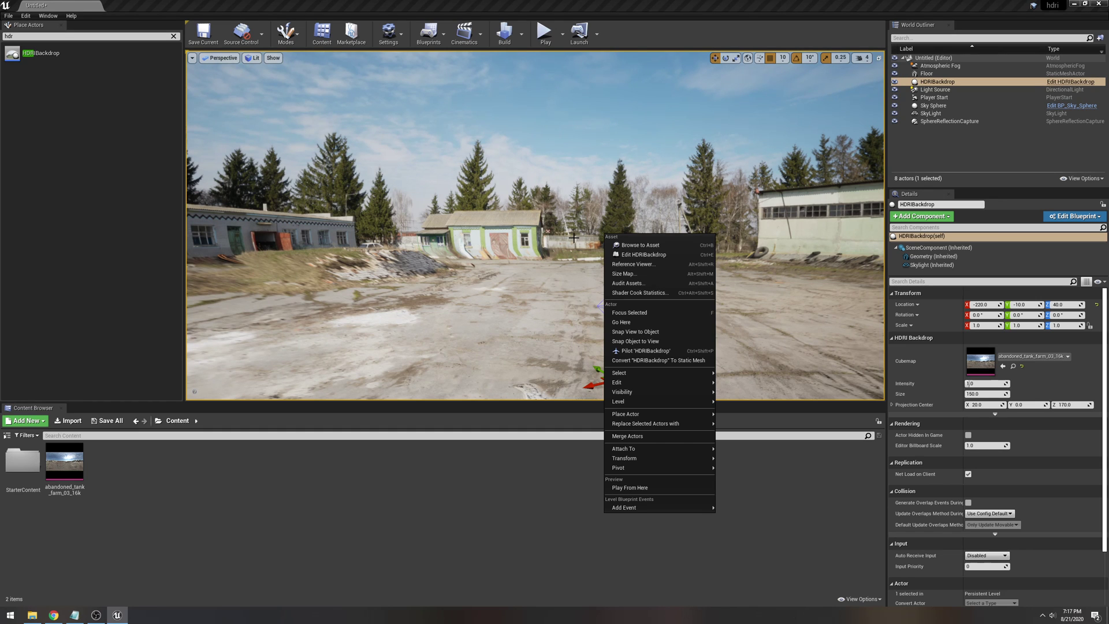
click(574, 233)
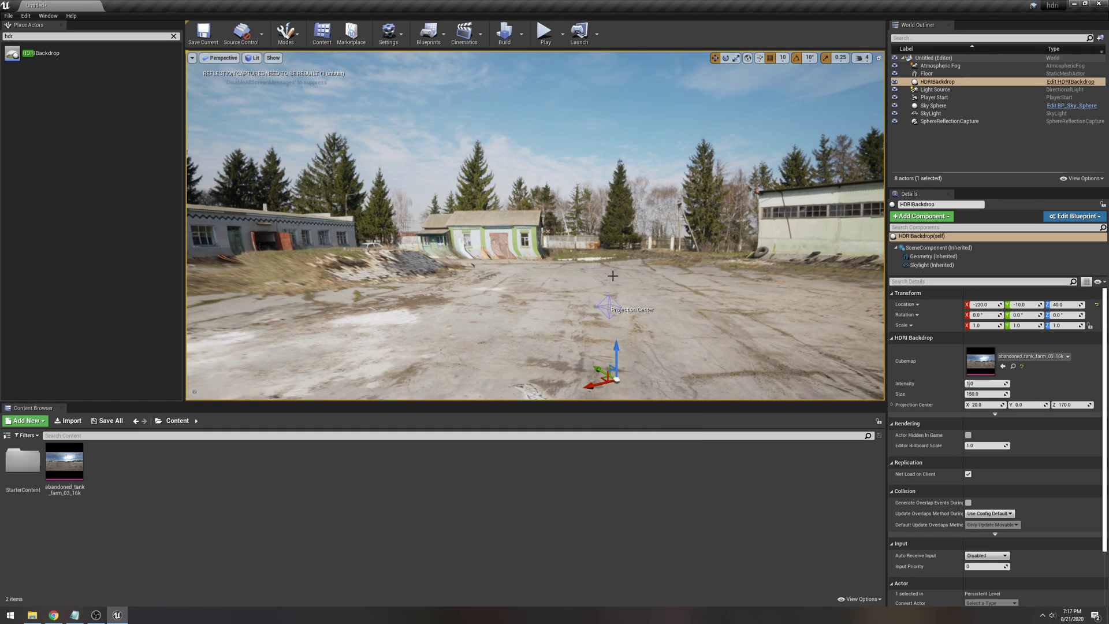
right_drag(613, 276, 650, 274)
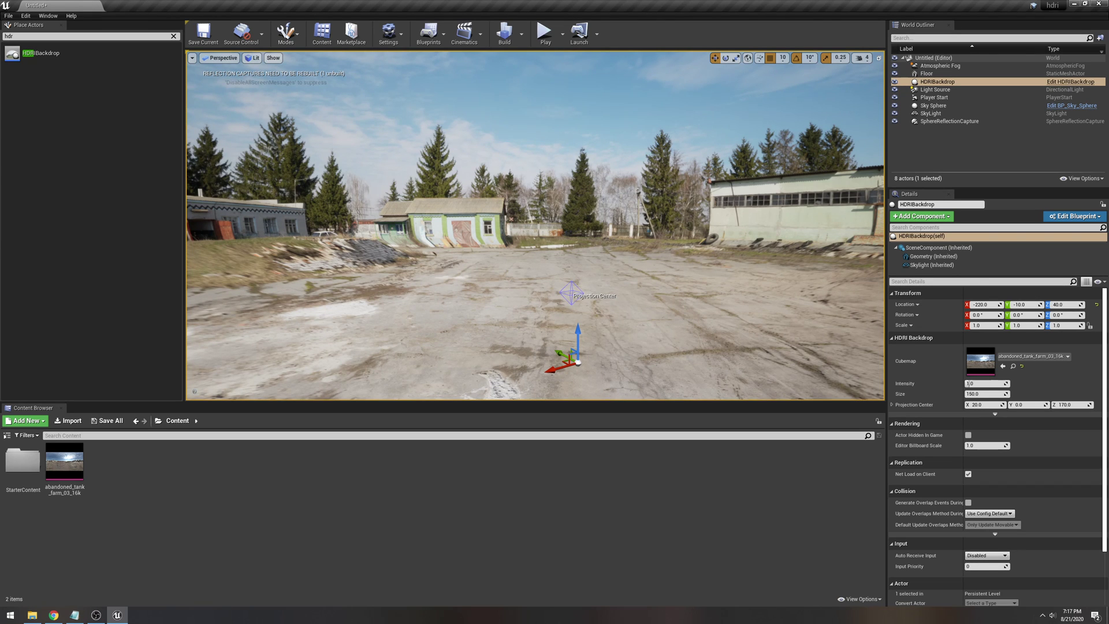
mouse_move(613, 276)
right_down()
mouse_move(699, 275)
mouse_move(615, 276)
mouse_move(648, 275)
mouse_move(651, 289)
mouse_move(653, 275)
mouse_move(615, 274)
right_up()
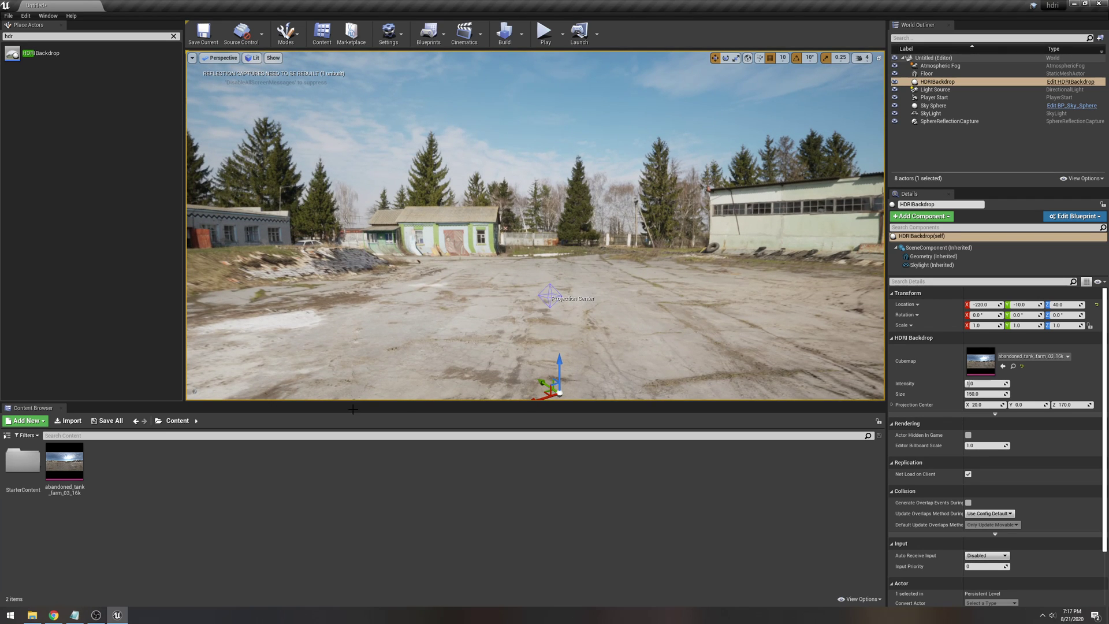
Step: Switch to the Epic Games Launcher and add the Paragon: Crunch asset from the library vault to the hdri project
click(137, 617)
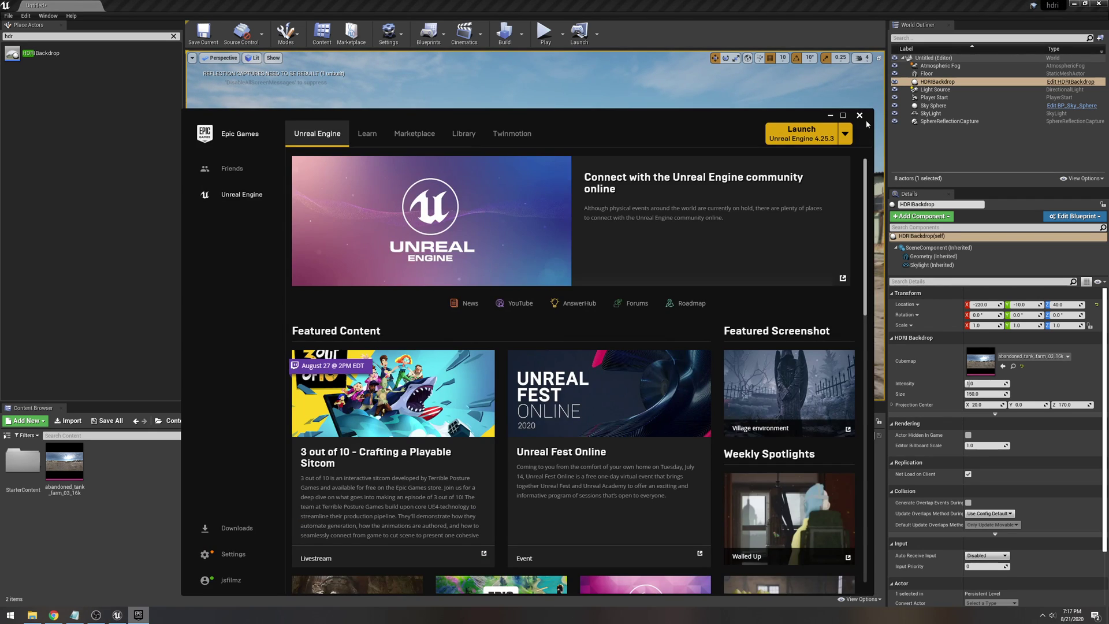
click(843, 115)
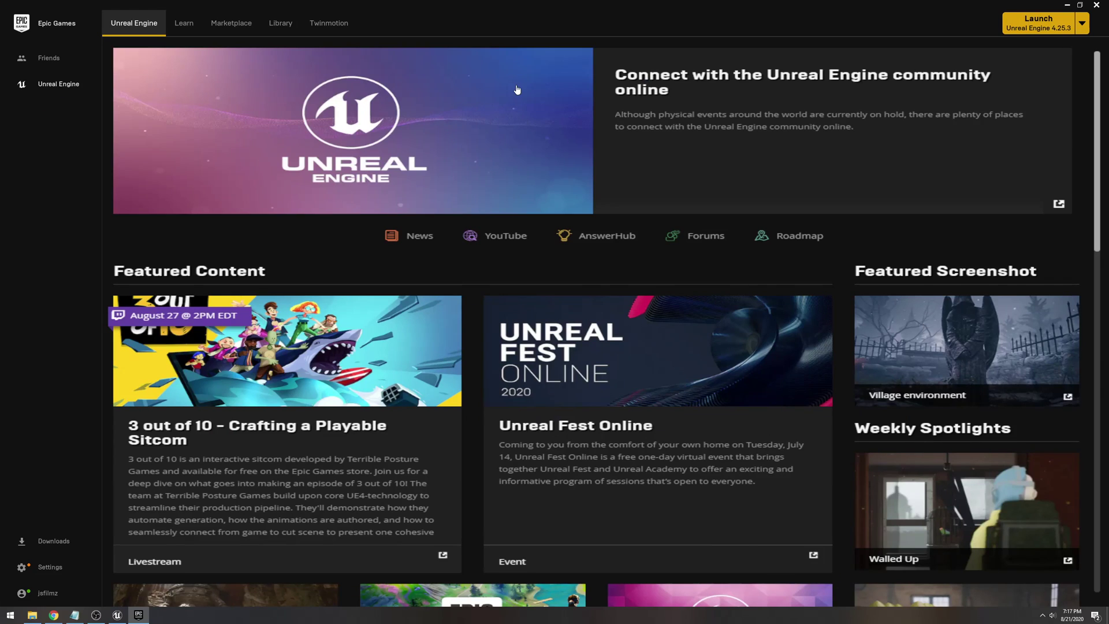
click(280, 23)
scroll(650, 405, down, 5)
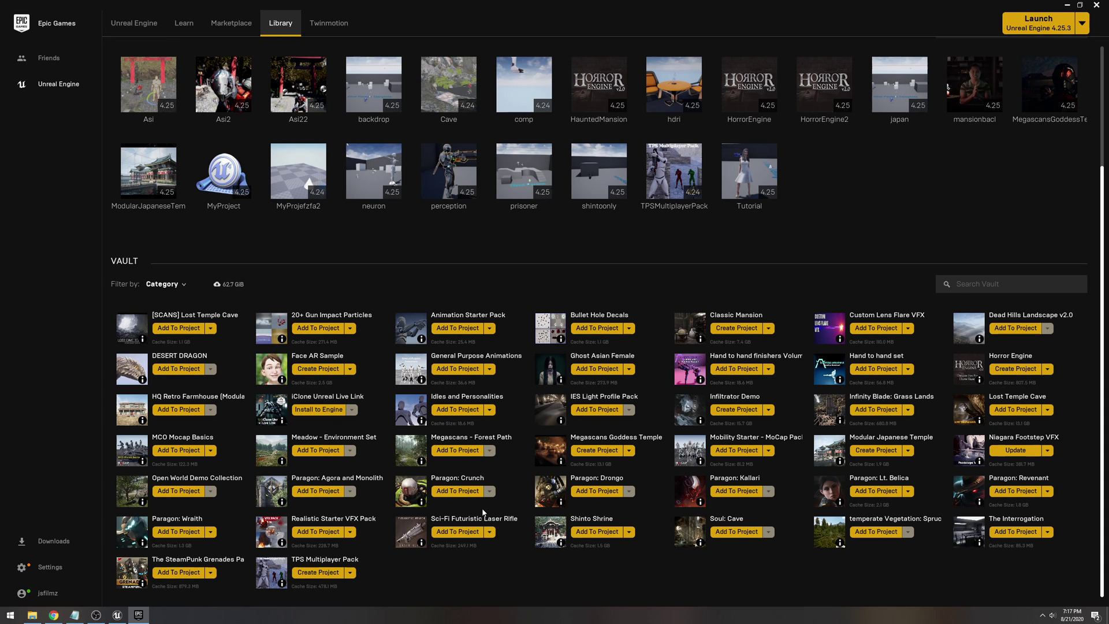
click(474, 493)
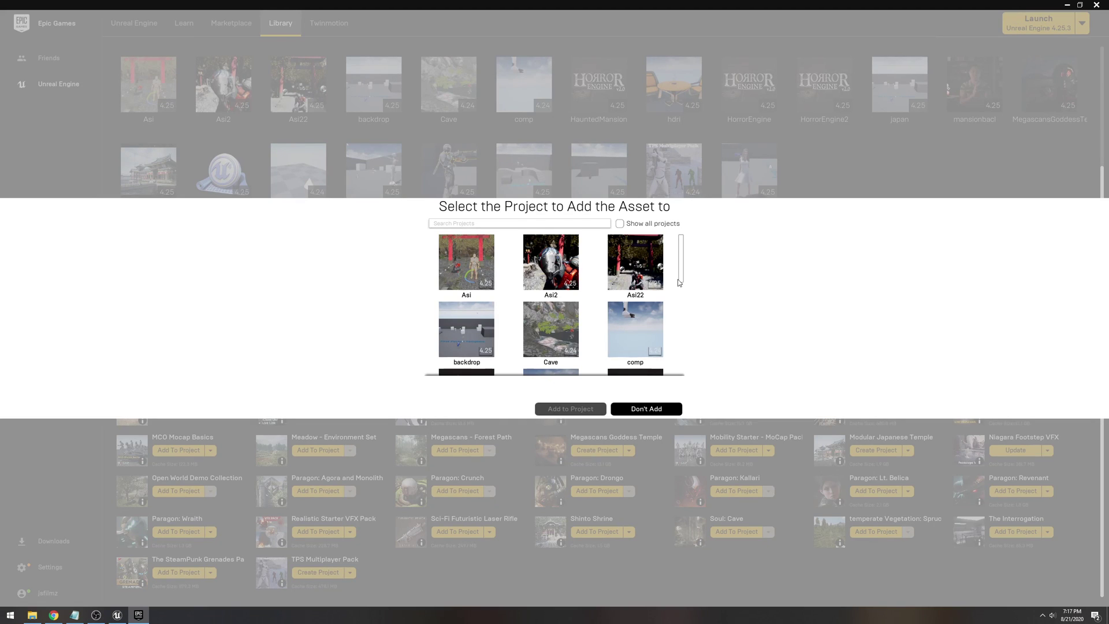
scroll(684, 293, down, 3)
click(550, 255)
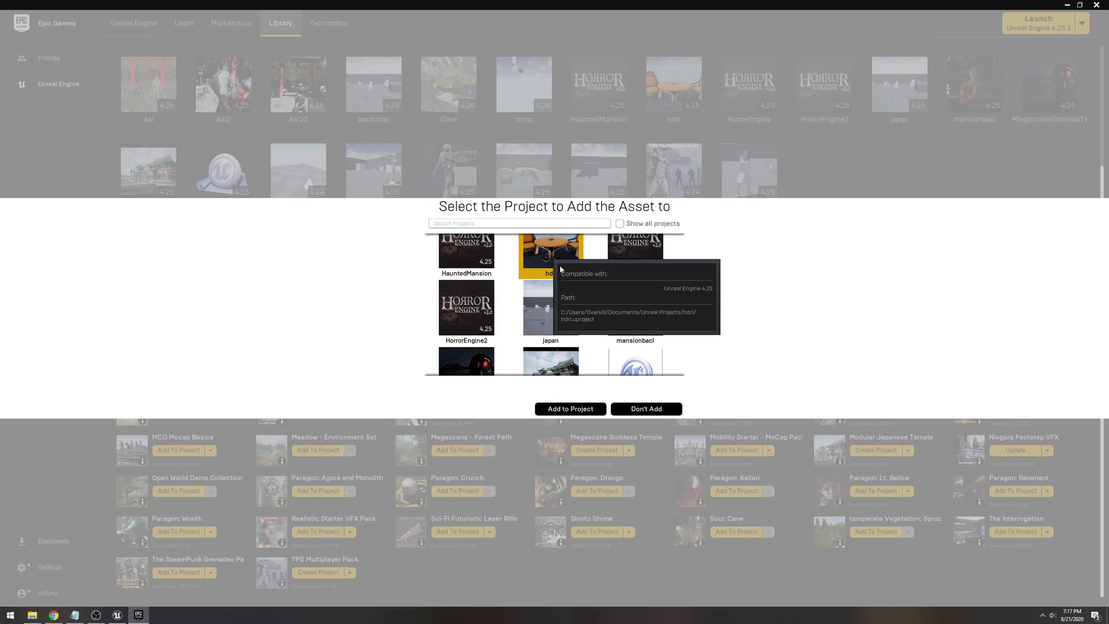
click(577, 409)
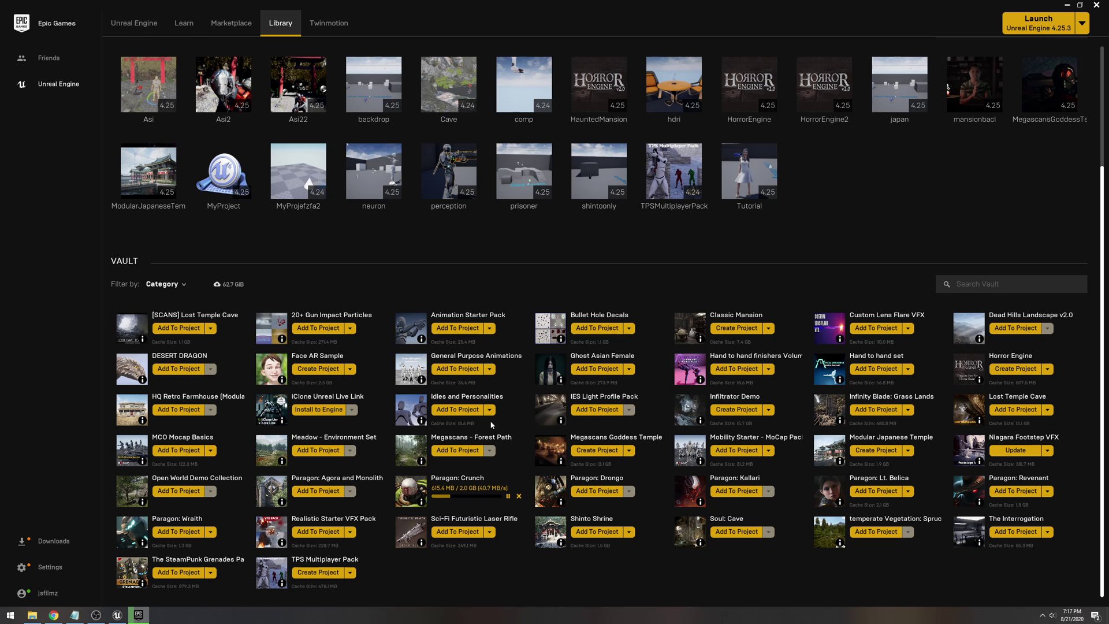
Step: Switch back to Unreal Editor and move the HDRIBackdrop to X -350, Y 70
click(117, 615)
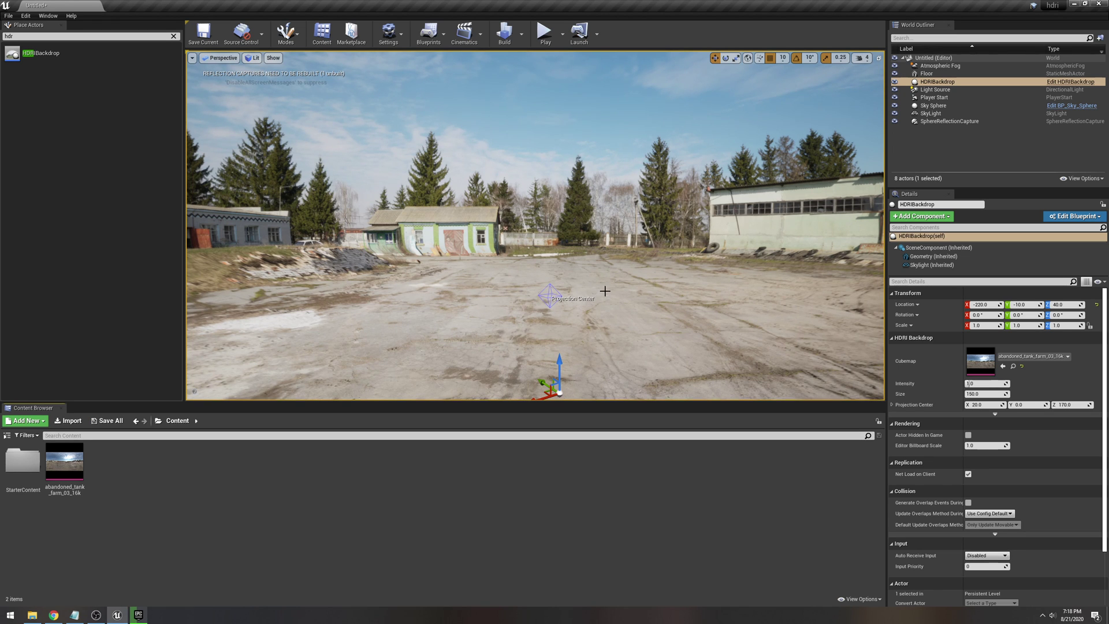
right_drag(604, 289, 557, 291)
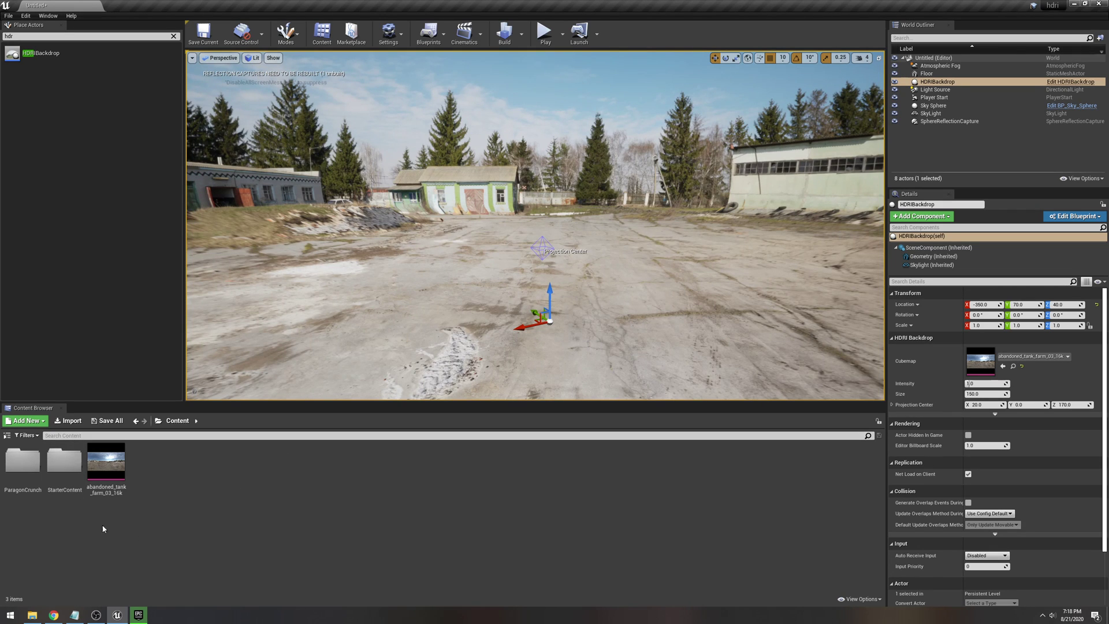
Step: Open the Crunch meshes folder at ParagonCrunch/Characters/Heroes/Crunch/Meshes
double_click(24, 461)
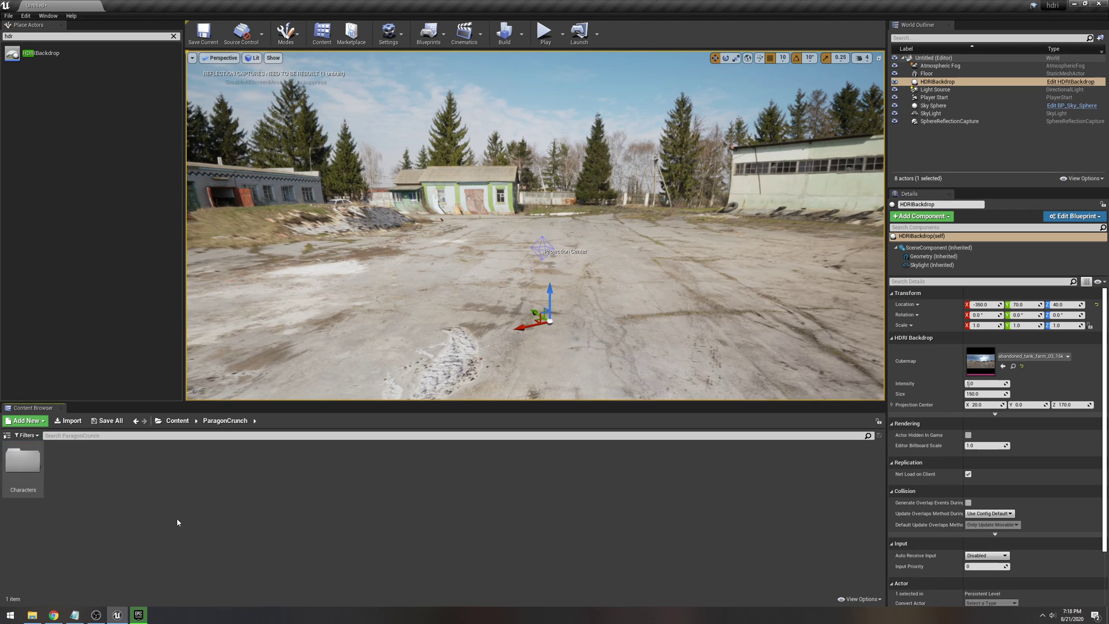
click(26, 470)
double_click(26, 469)
click(65, 462)
double_click(65, 462)
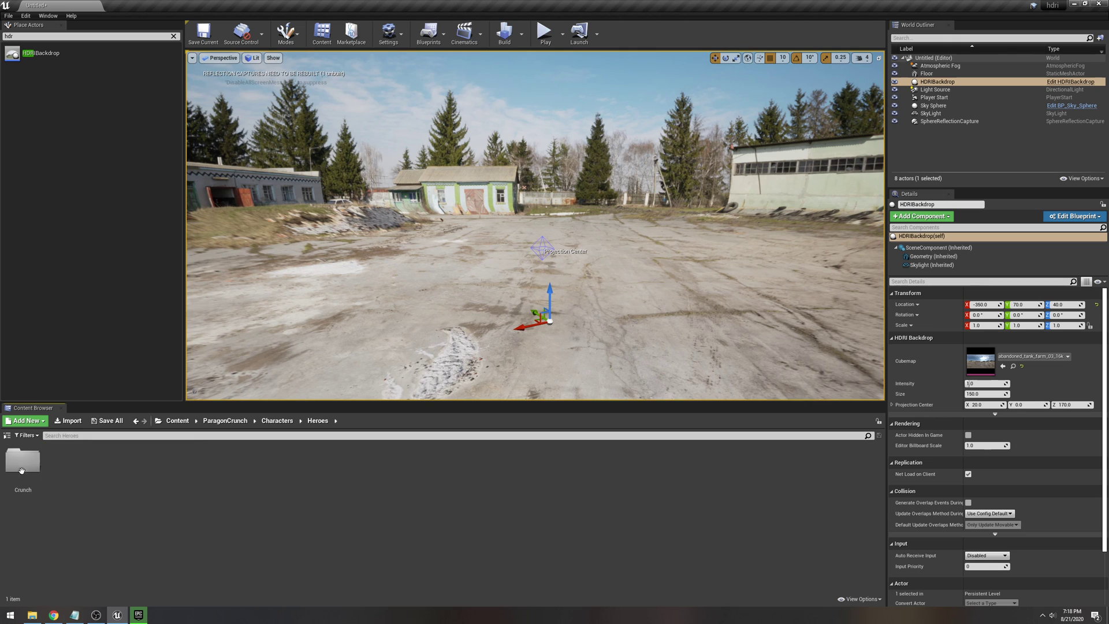
double_click(23, 461)
double_click(107, 479)
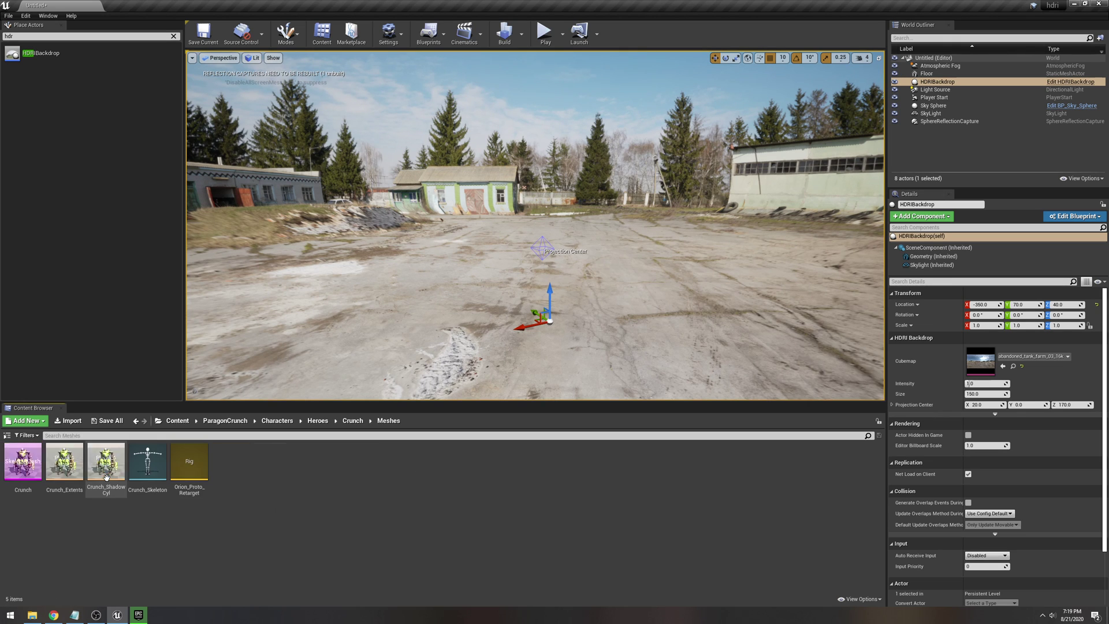
Step: Place the Crunch skeletal mesh on the ground at about X -460, Y 340 and rotate it to about -140° around Z
drag(22, 468, 536, 309)
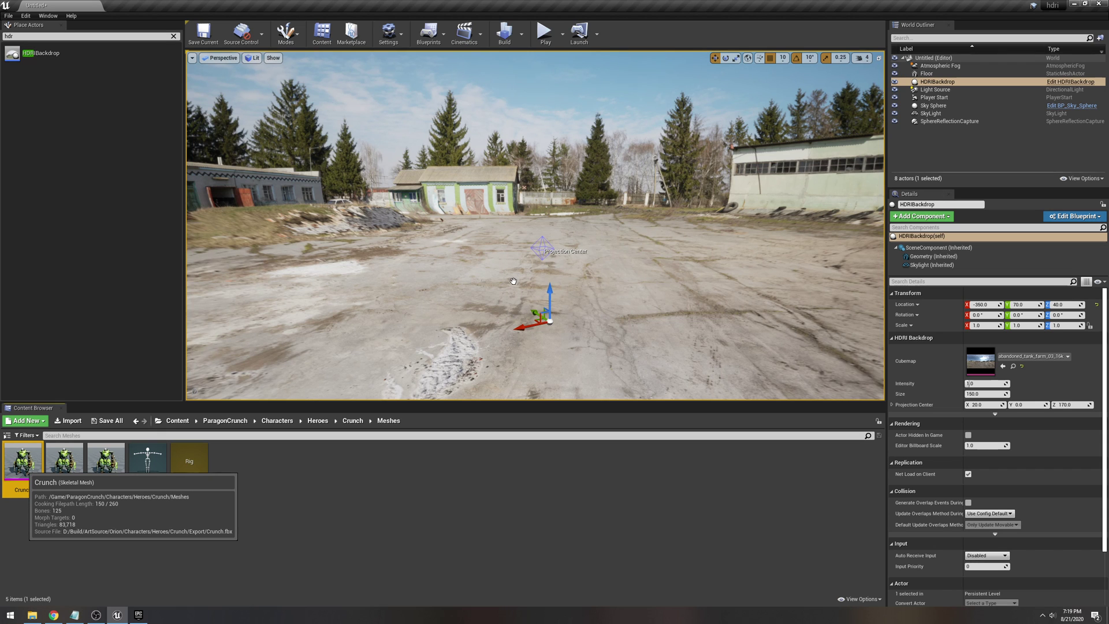
drag(513, 281, 599, 321)
key(e)
drag(473, 336, 624, 309)
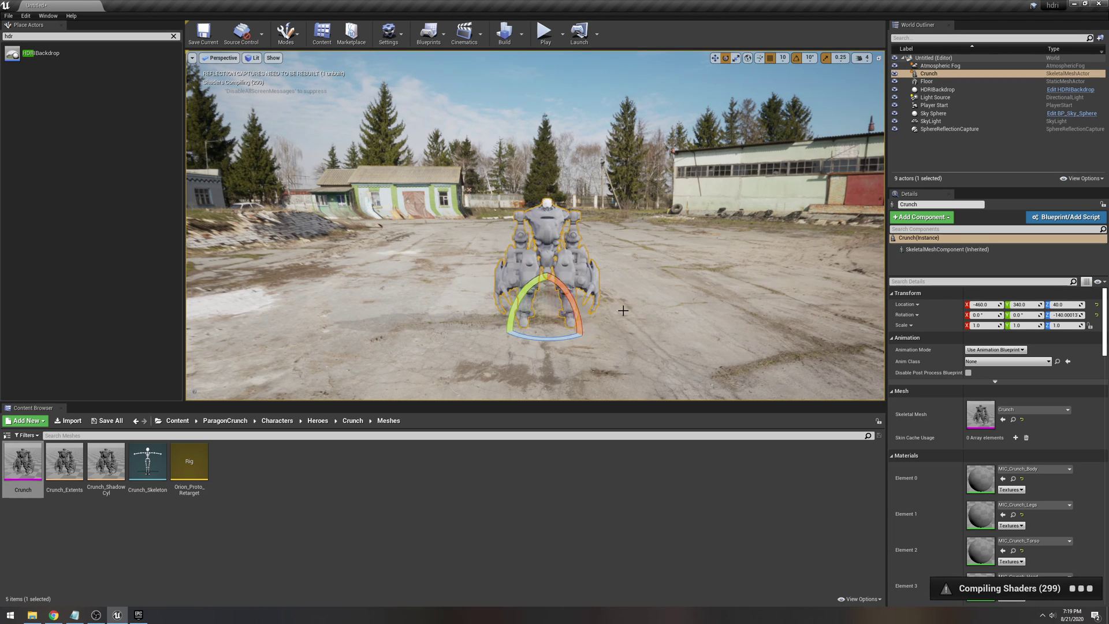
click(623, 309)
click(537, 295)
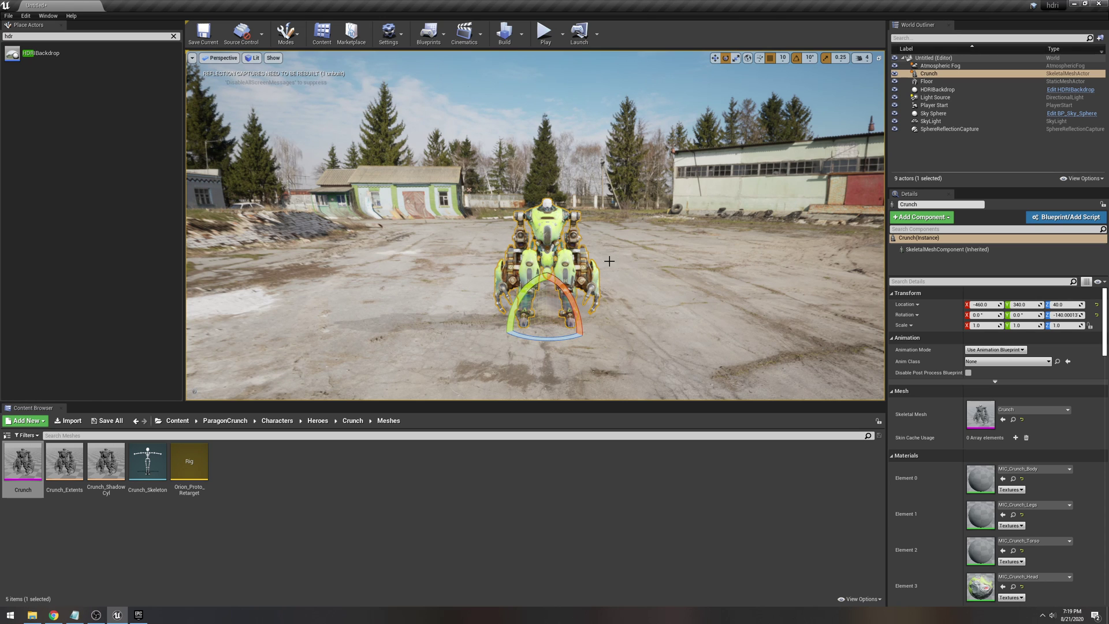
Step: Examine the Crunch character from the front and side, checking its lighting and ground contact against the backdrop
right_drag(629, 257, 626, 270)
key(w)
key(s)
key(w)
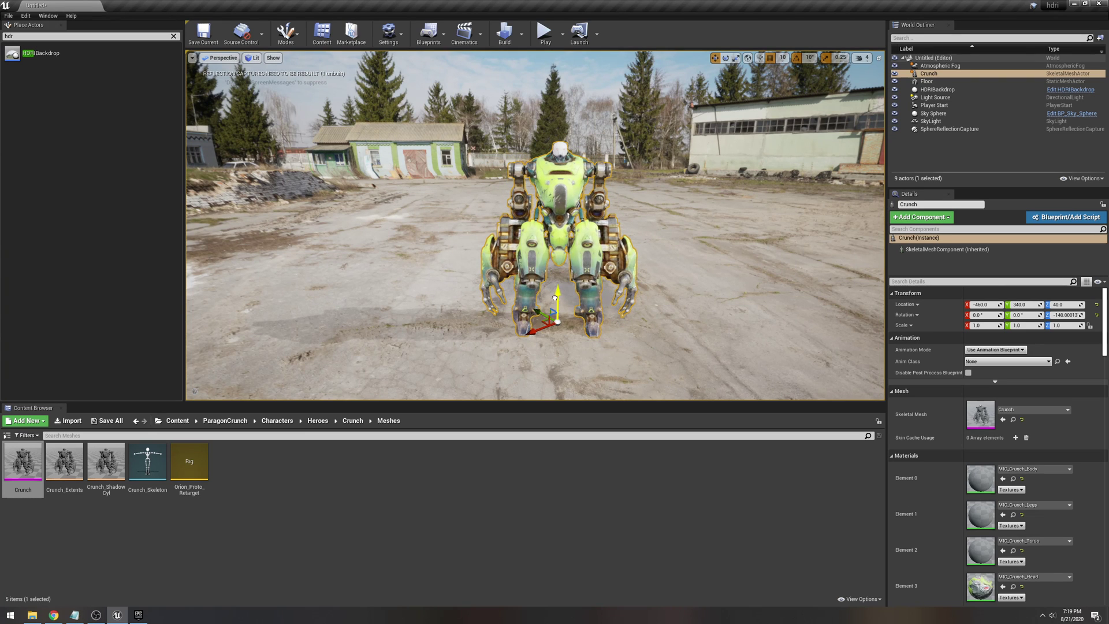
right_drag(555, 296, 560, 282)
key(q)
key(e)
click(628, 268)
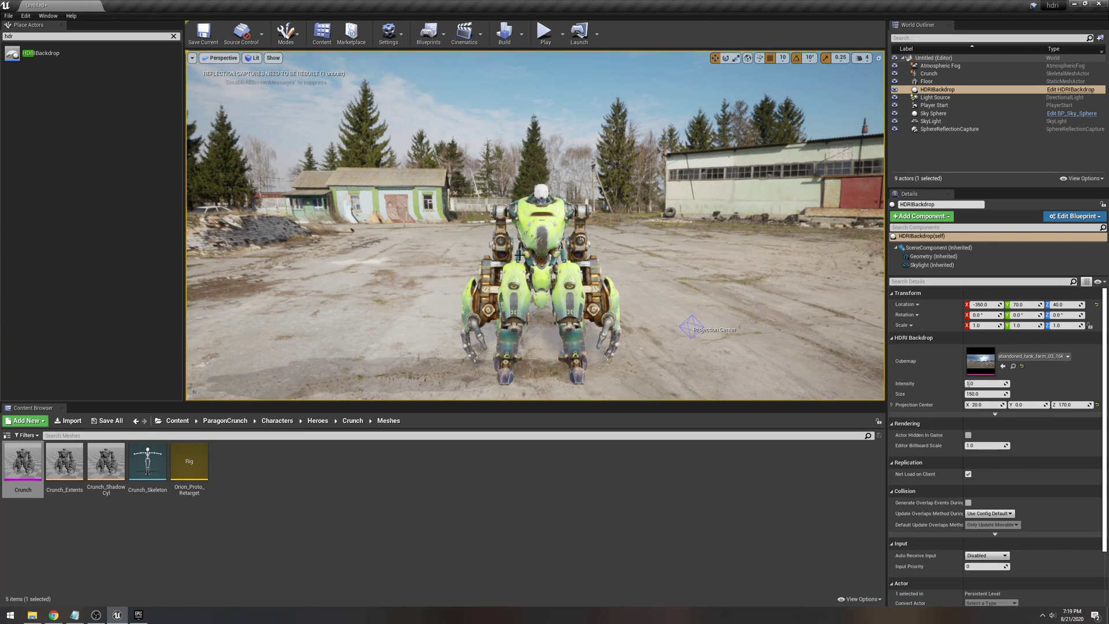
click(556, 249)
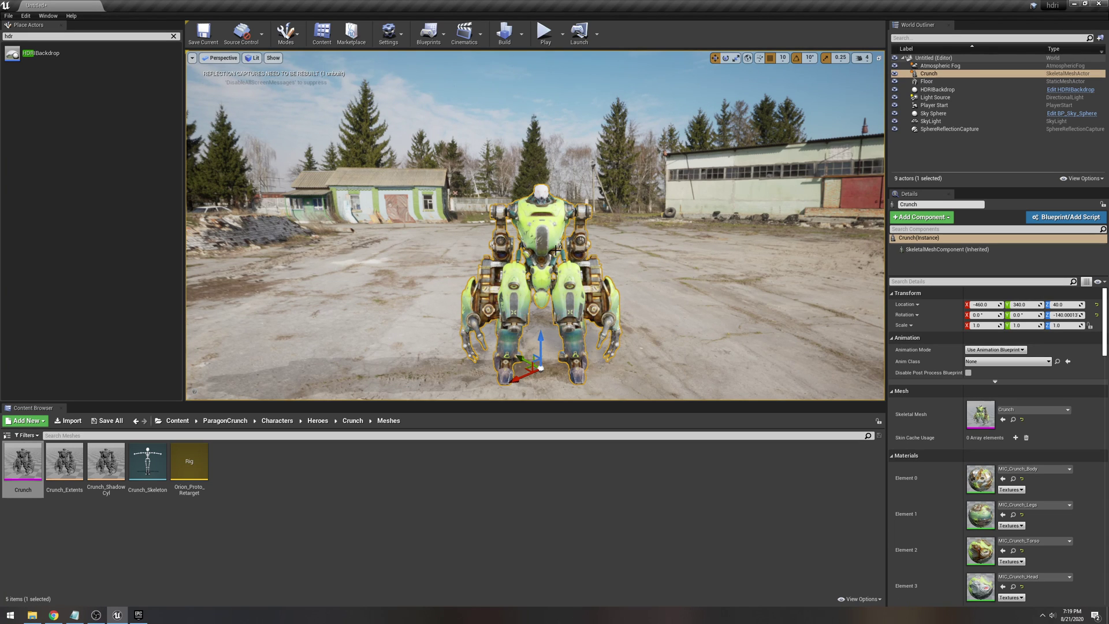
key(d)
mouse_move(570, 252)
right_down()
mouse_move(543, 252)
mouse_move(641, 254)
mouse_move(571, 252)
right_up()
key(a)
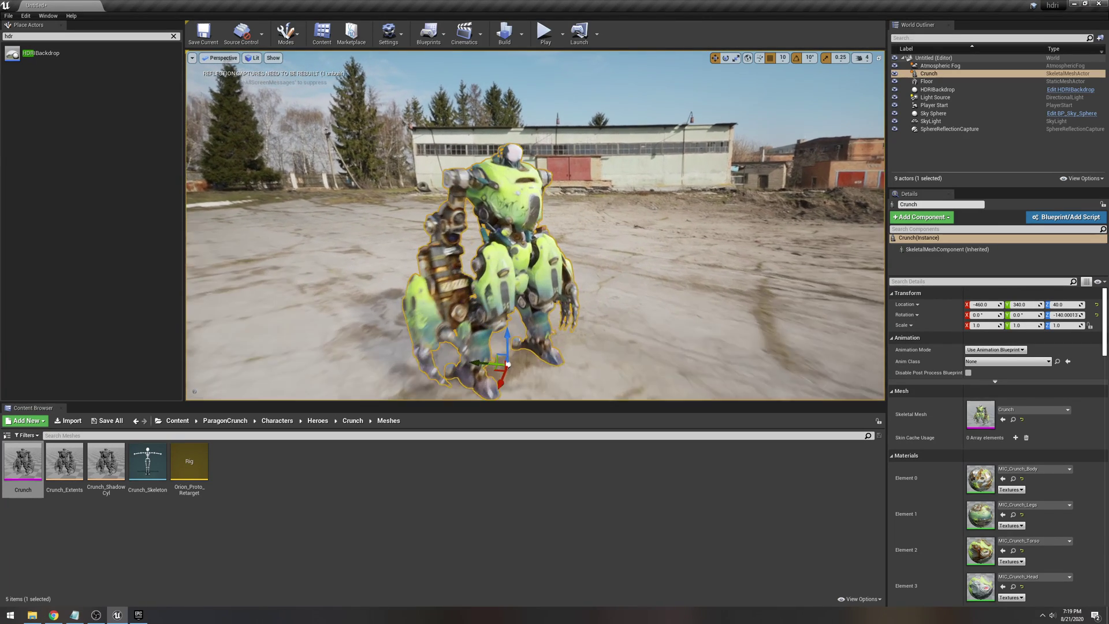
key(d)
Step: Rotate the Light Source directional light to match the direction of the HDRI sun, at about 140° around Z
right_drag(572, 252, 693, 139)
key(s)
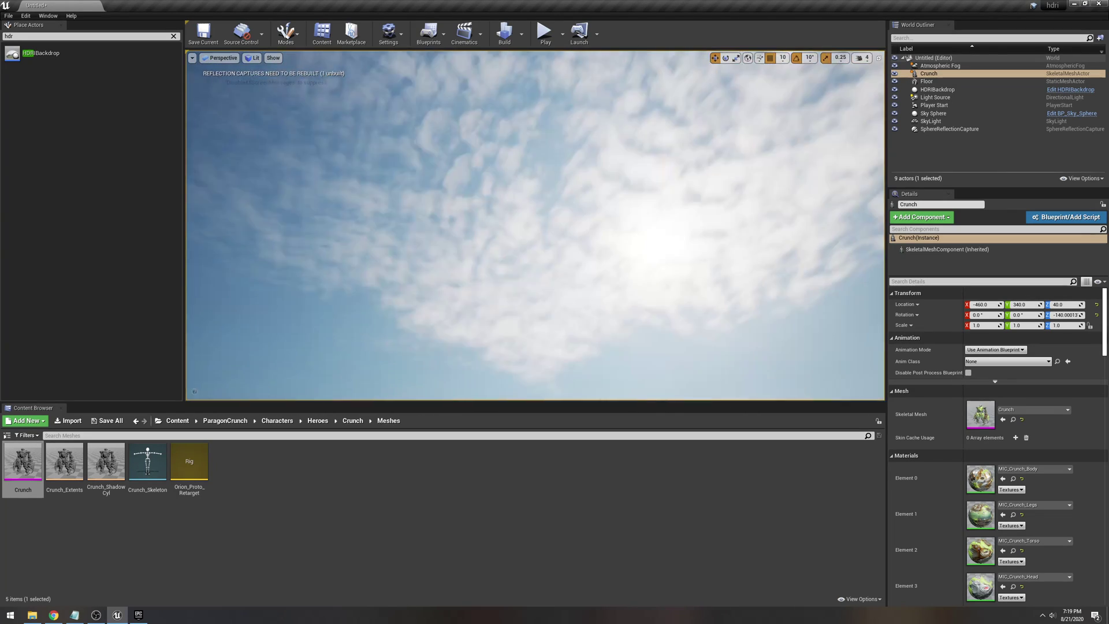
right_drag(595, 174, 560, 254)
click(613, 252)
click(447, 101)
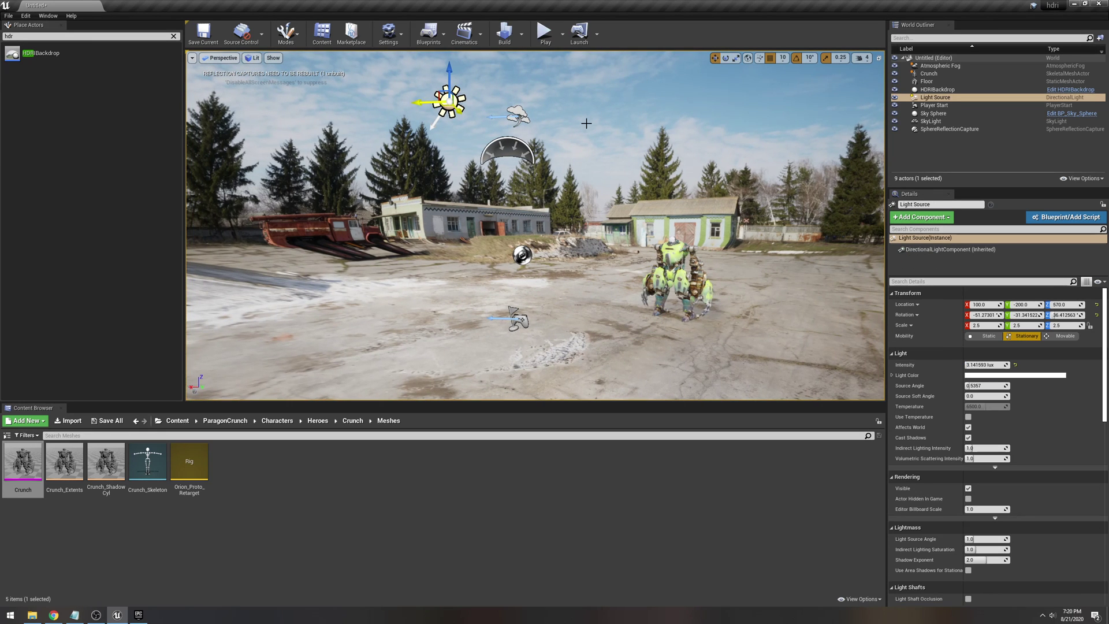
key(e)
drag(436, 105, 455, 118)
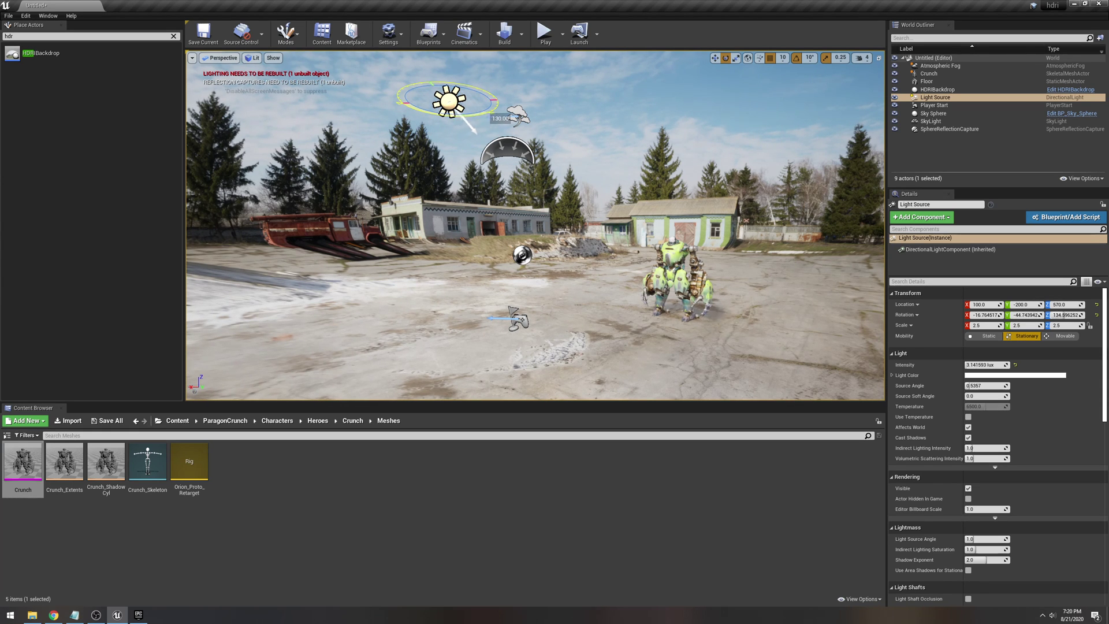
drag(477, 116, 497, 102)
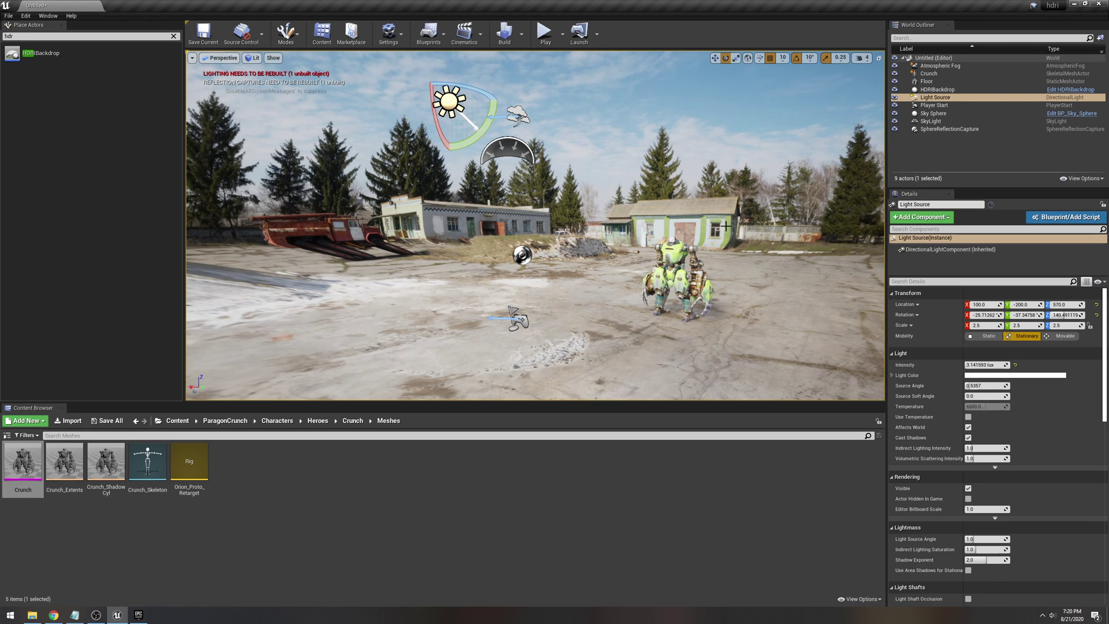
Step: Compare the light direction with the sun in the sky and examine Crunch's lighting from the front
right_drag(497, 139, 514, 70)
right_drag(554, 194, 667, 262)
mouse_move(735, 286)
right_down()
mouse_move(742, 280)
mouse_move(715, 282)
right_up()
click(718, 284)
click(611, 260)
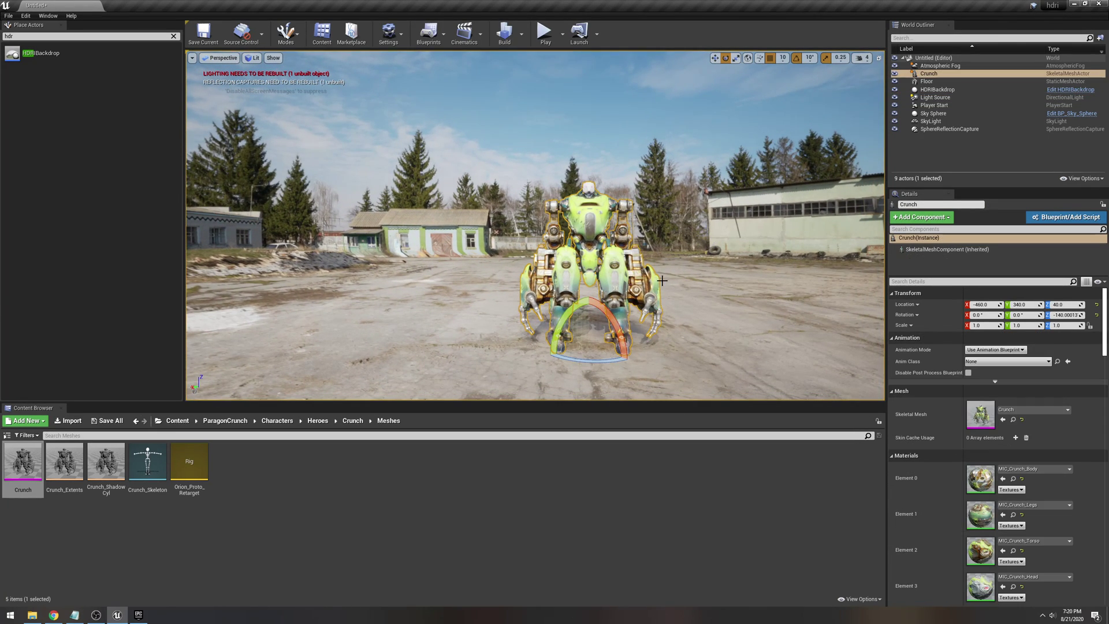
right_drag(268, 323, 262, 319)
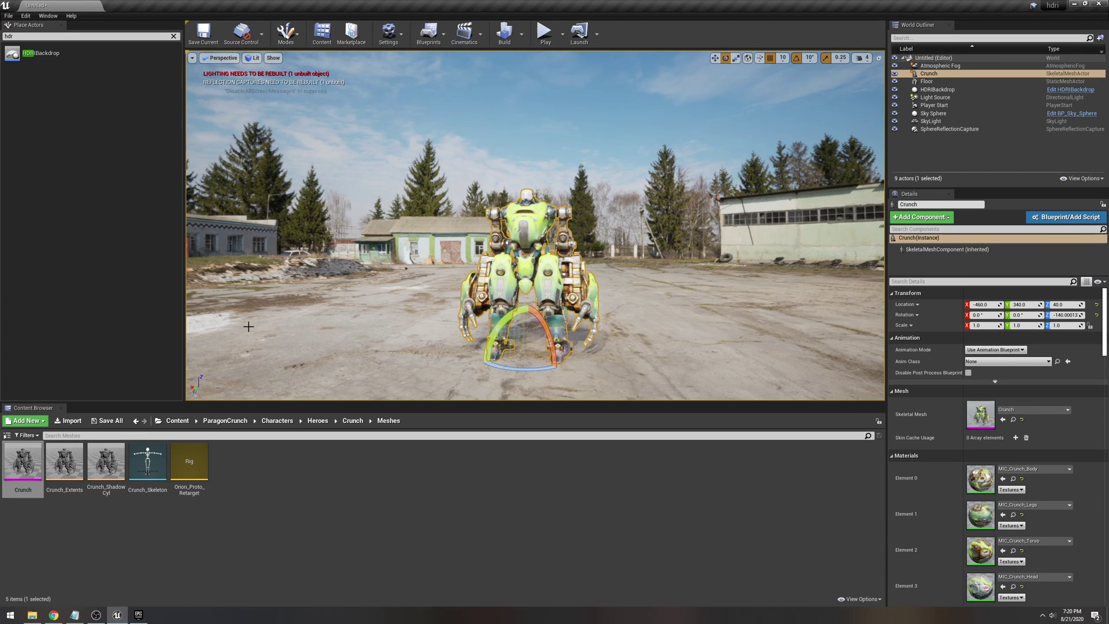
Step: Return to the root Content folder, frame Crunch from the front, and add a level sequence saved as scenee
click(178, 422)
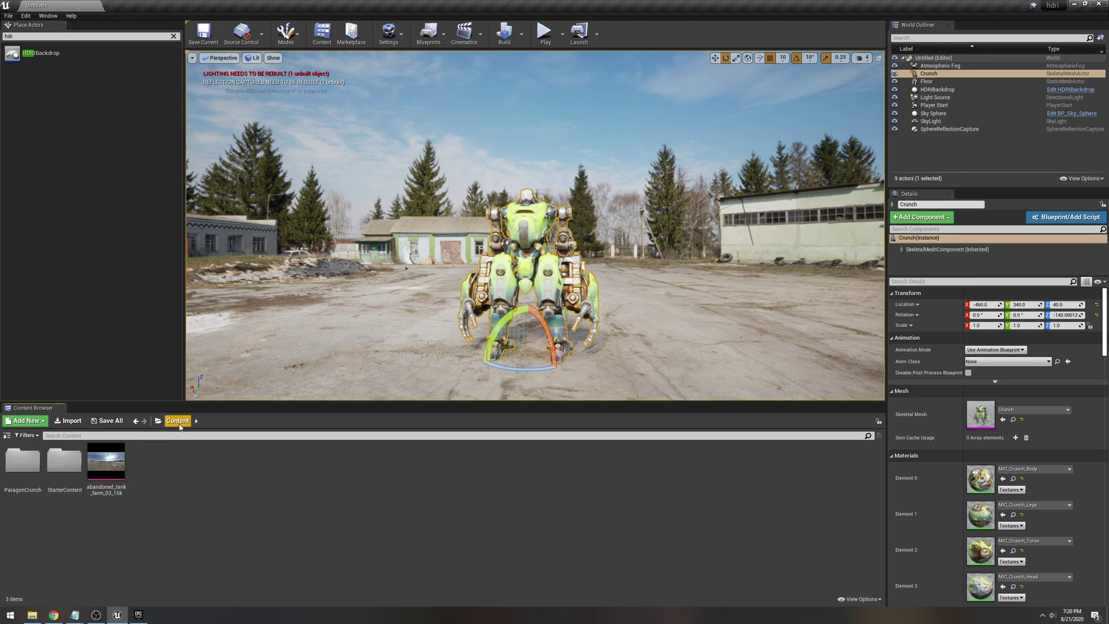
key(a)
right_drag(636, 310, 646, 312)
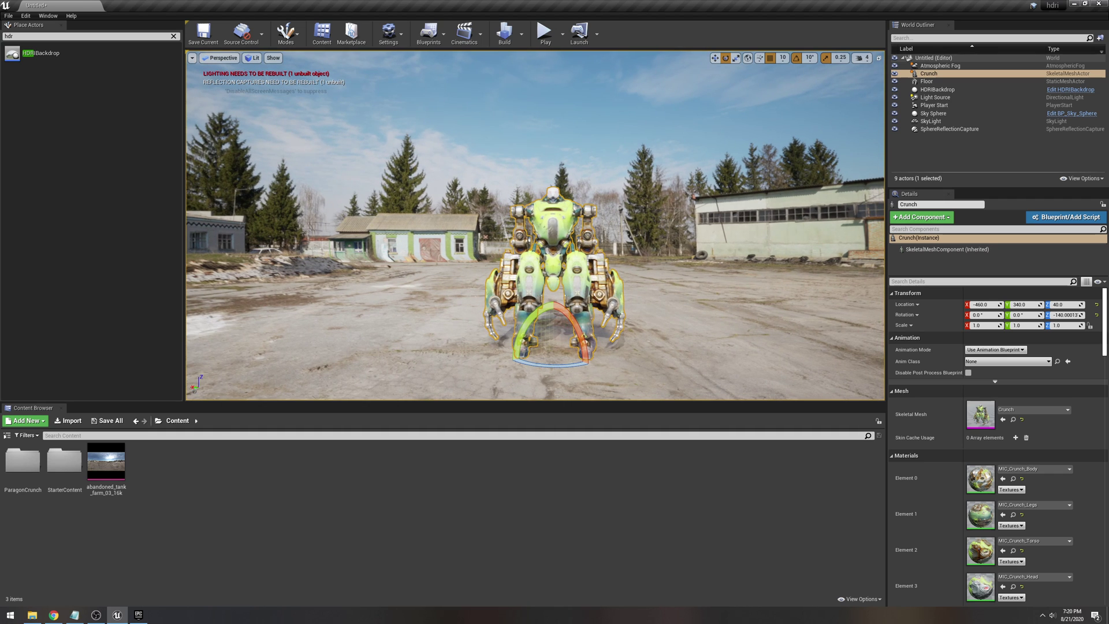
right_drag(671, 253, 671, 253)
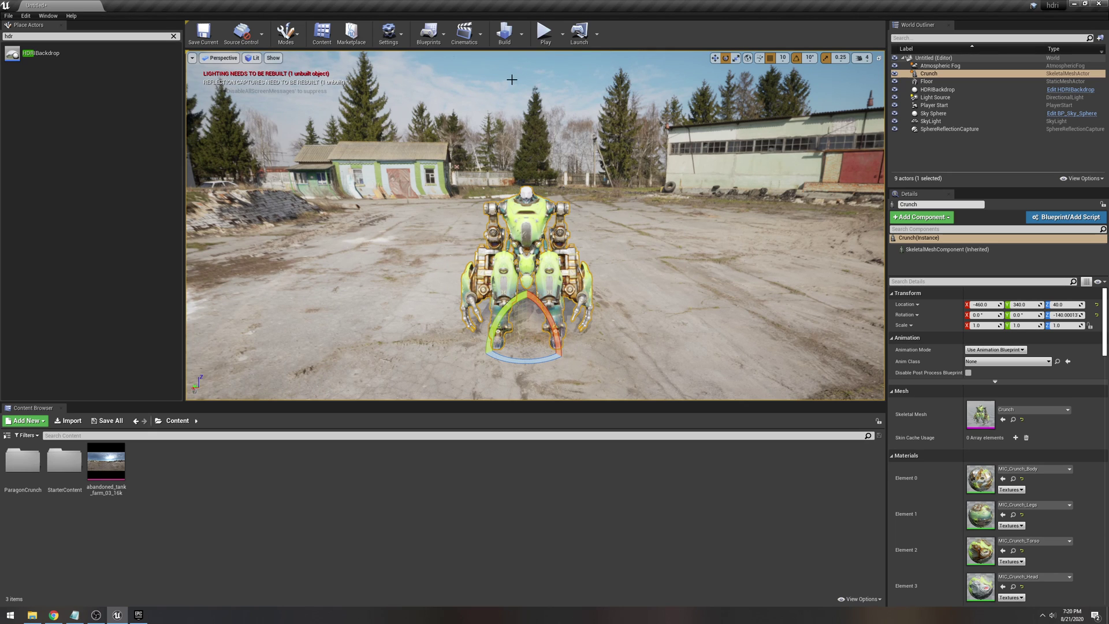
click(479, 39)
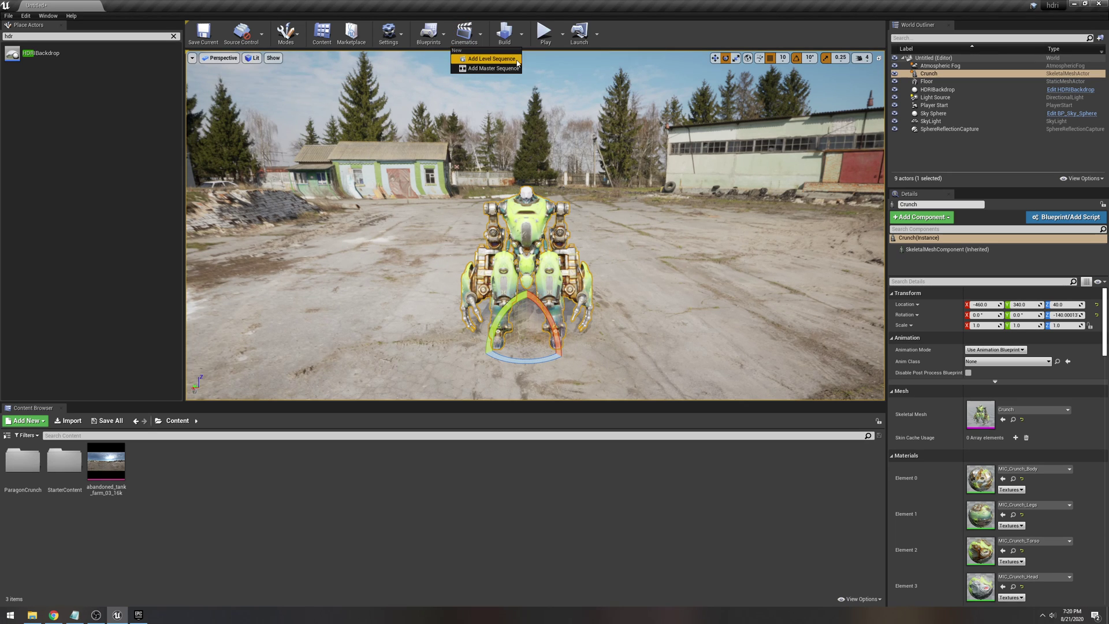
click(500, 59)
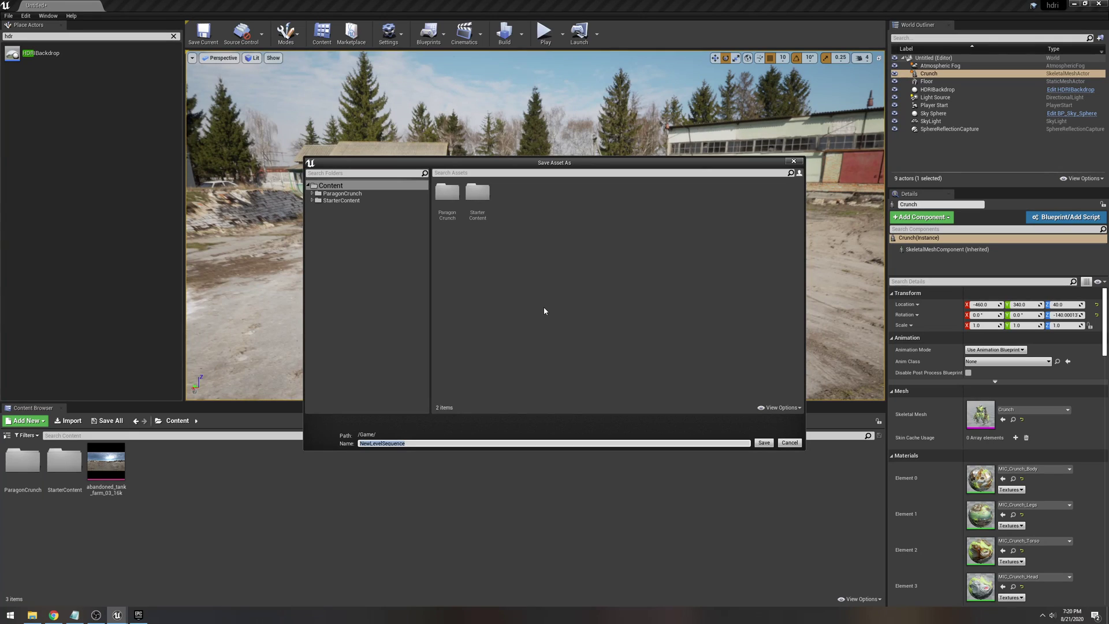
text(scenee)
click(763, 443)
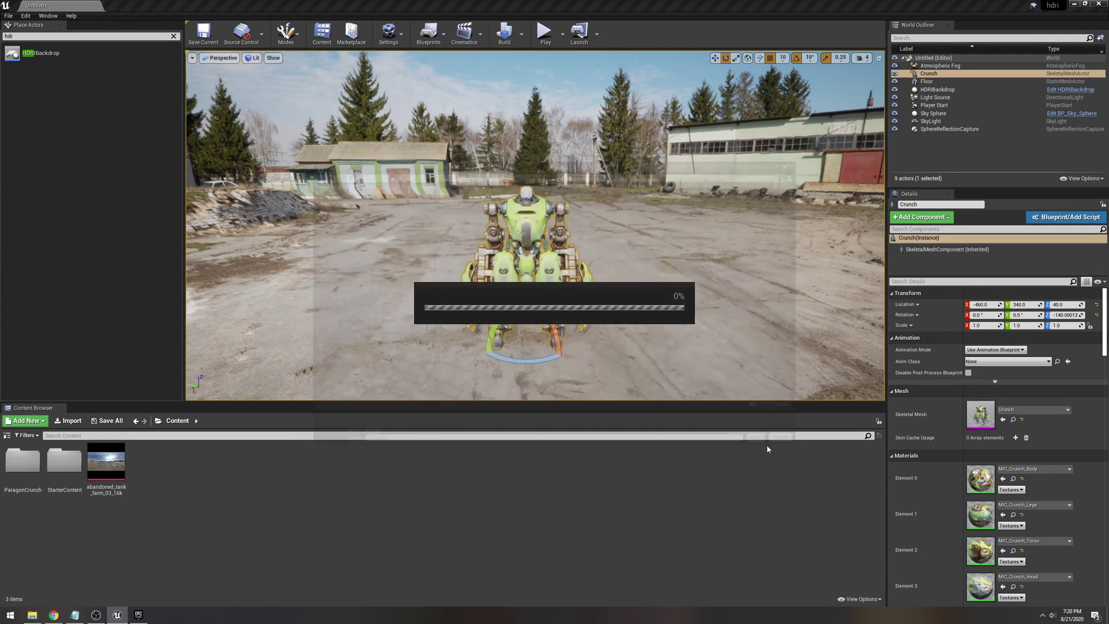
Step: Dock the Sequencer beside the Content Browser and set the sequence display rate to 24 fps (film)
drag(257, 338, 153, 409)
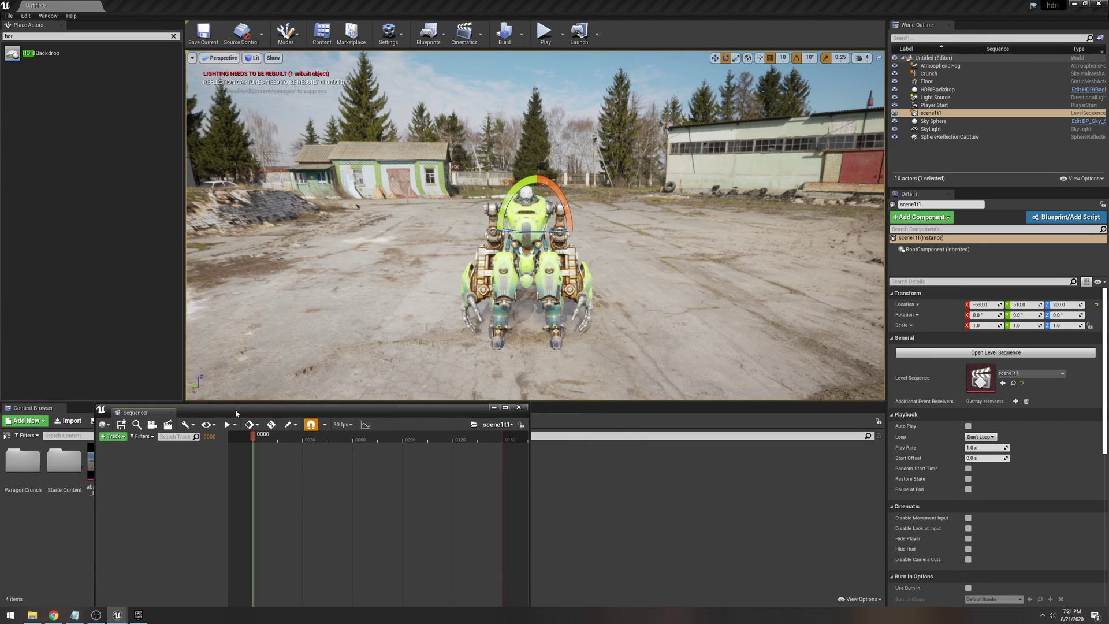
drag(236, 413, 127, 410)
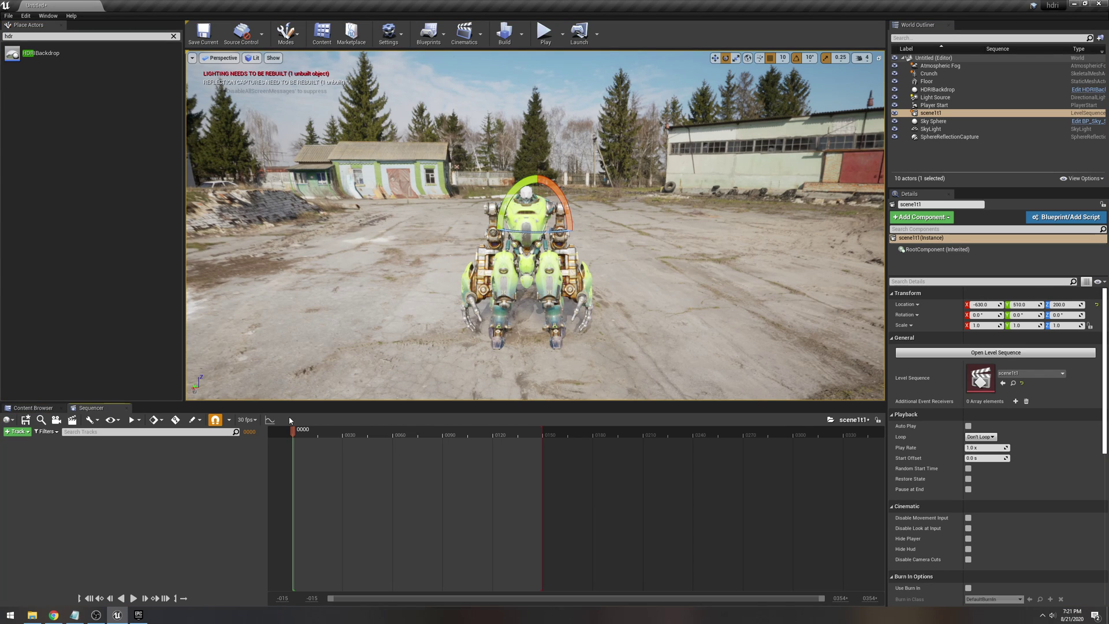
click(255, 420)
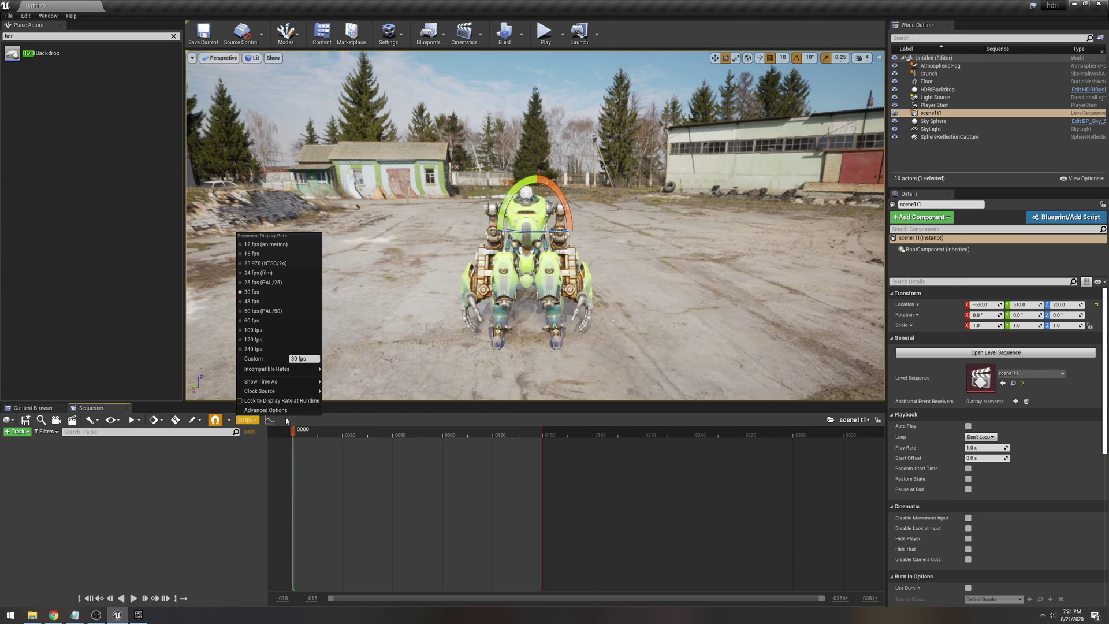
click(267, 273)
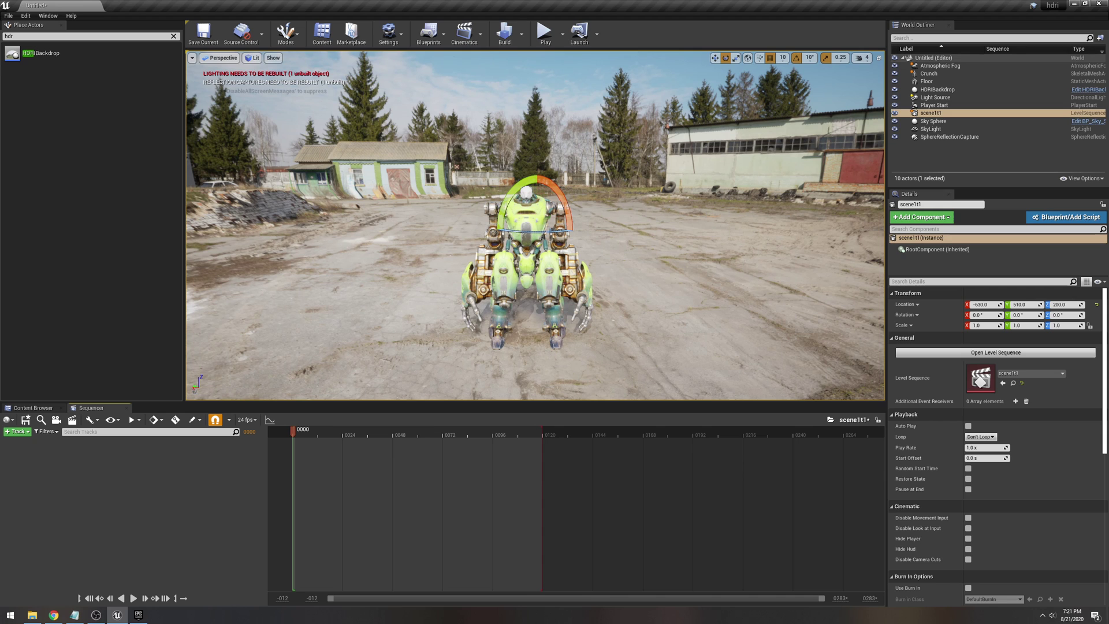
Step: Select the Crunch character in the scene and add it to the level sequence as an actor track
click(602, 272)
click(480, 287)
click(16, 431)
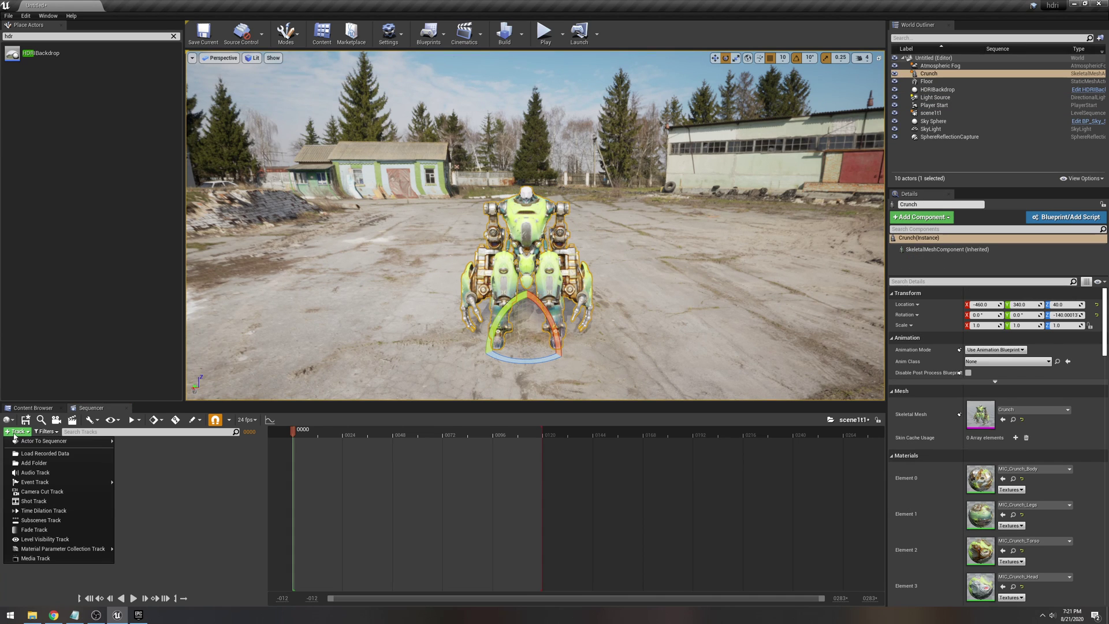
mouse_move(22, 442)
click(146, 440)
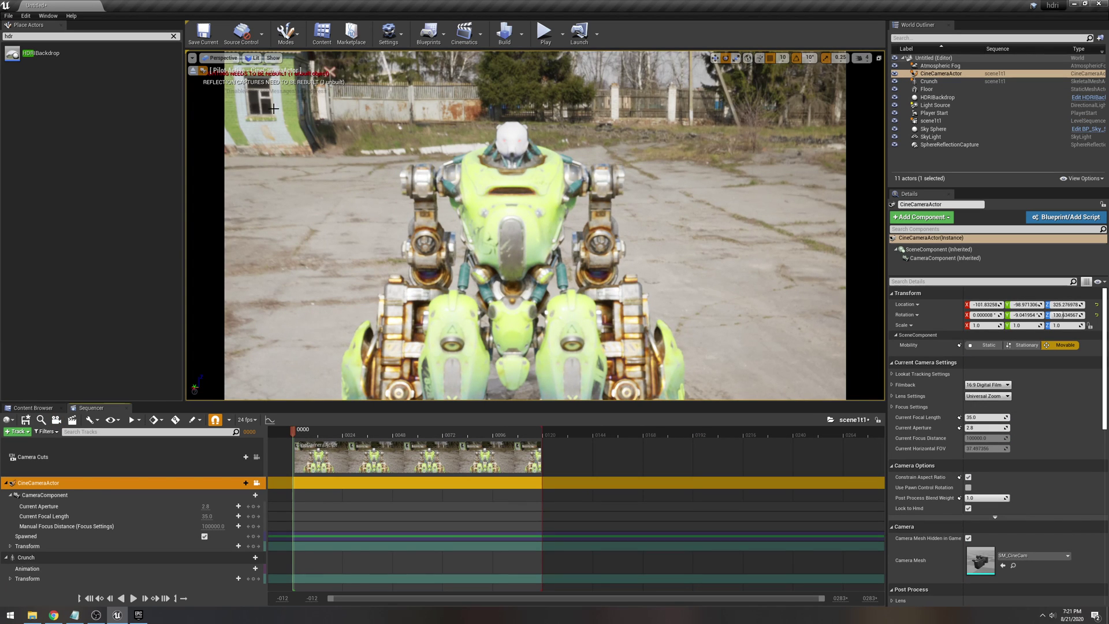
Step: Tilt the piloted cine camera down to about -11.6° to frame Crunch, and compare it with the free view
right_drag(273, 108, 337, 141)
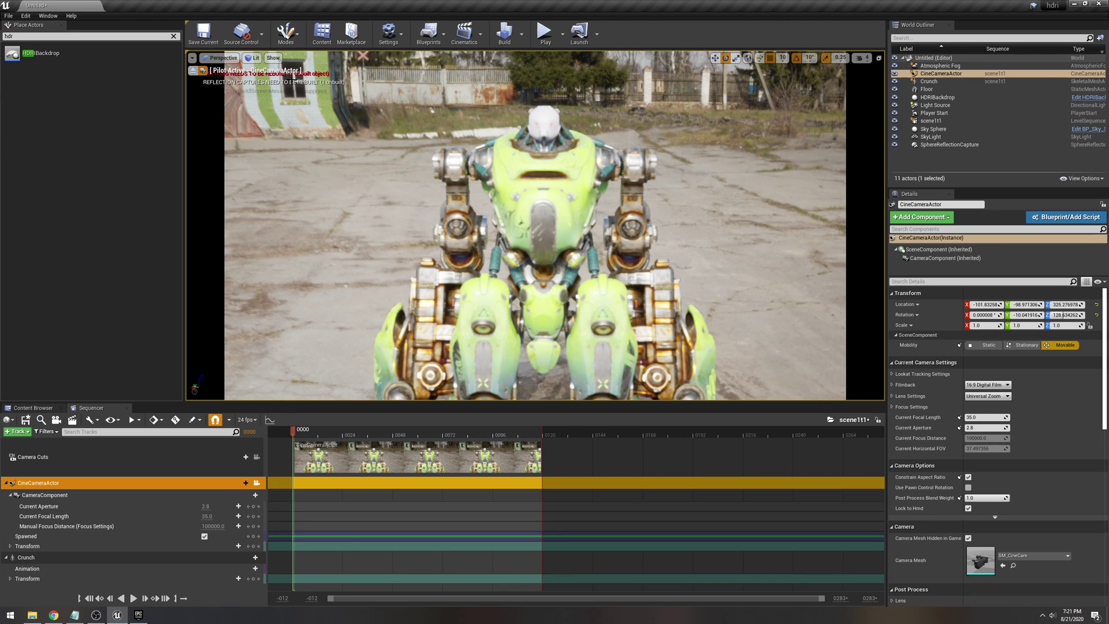
right_drag(293, 80, 374, 119)
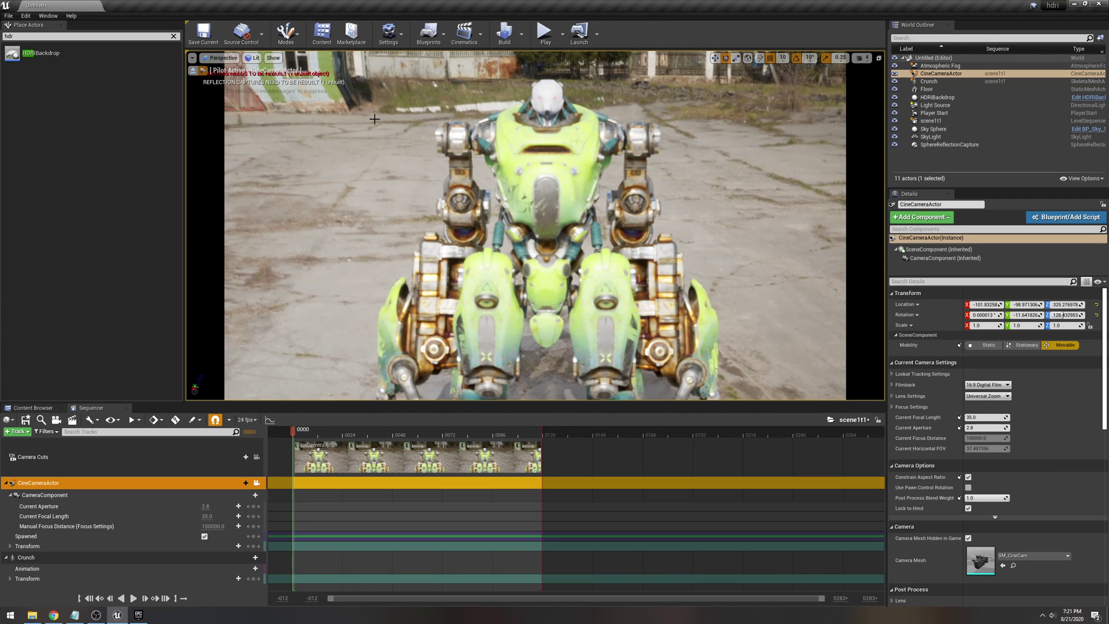
click(256, 484)
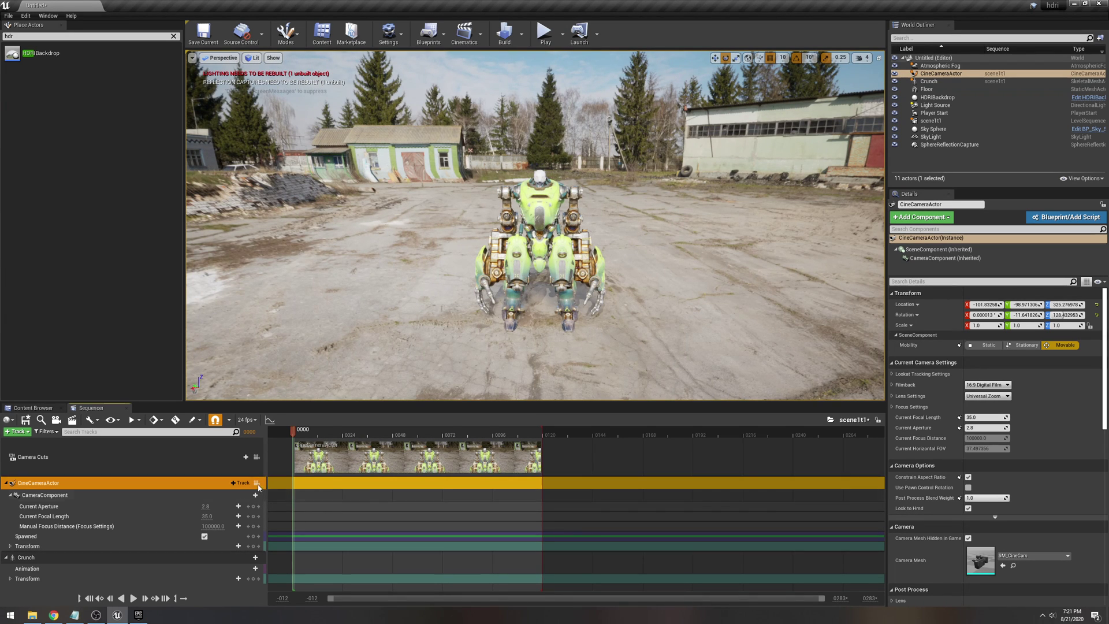
click(256, 483)
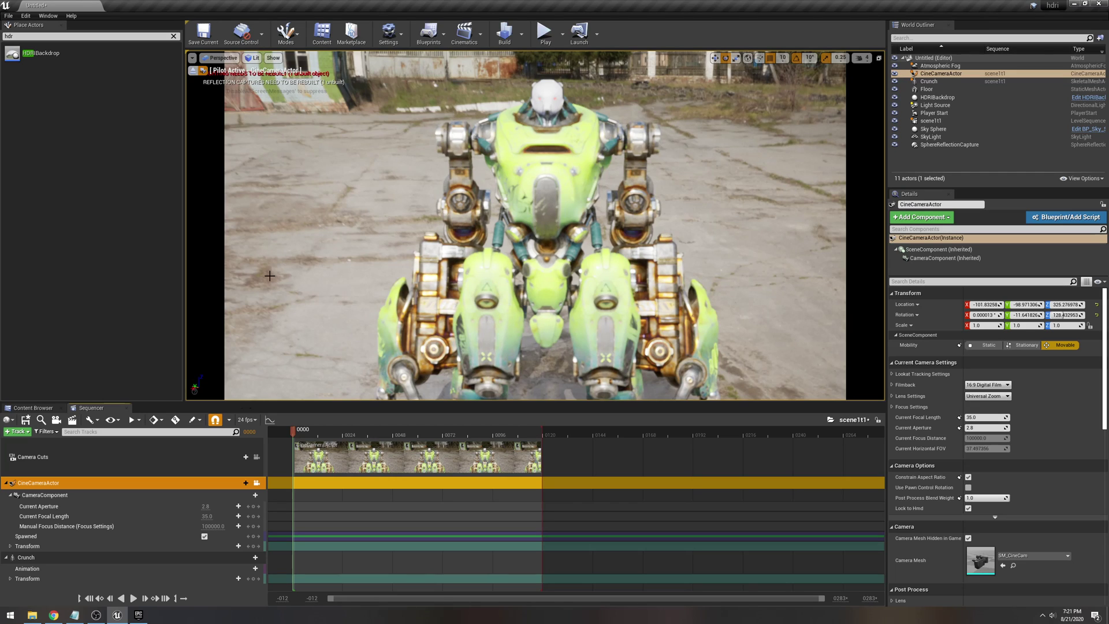
Step: Unlock the viewport to view Crunch from the side, relock it to the cine camera, and move the camera around to Crunch's side
click(257, 483)
key(d)
right_drag(569, 264, 439, 266)
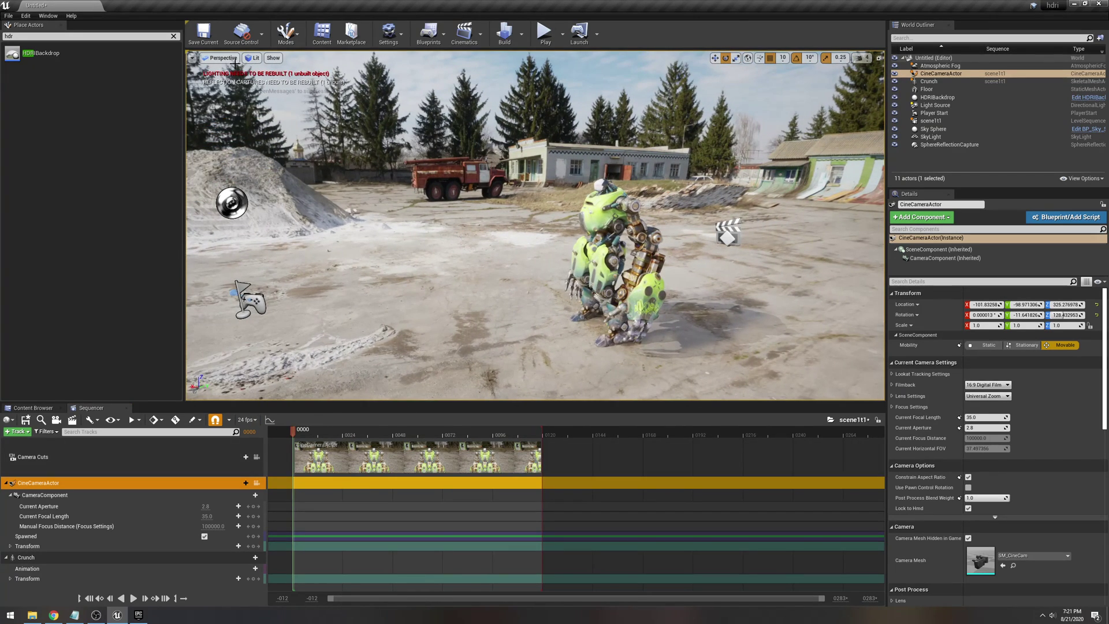
click(257, 484)
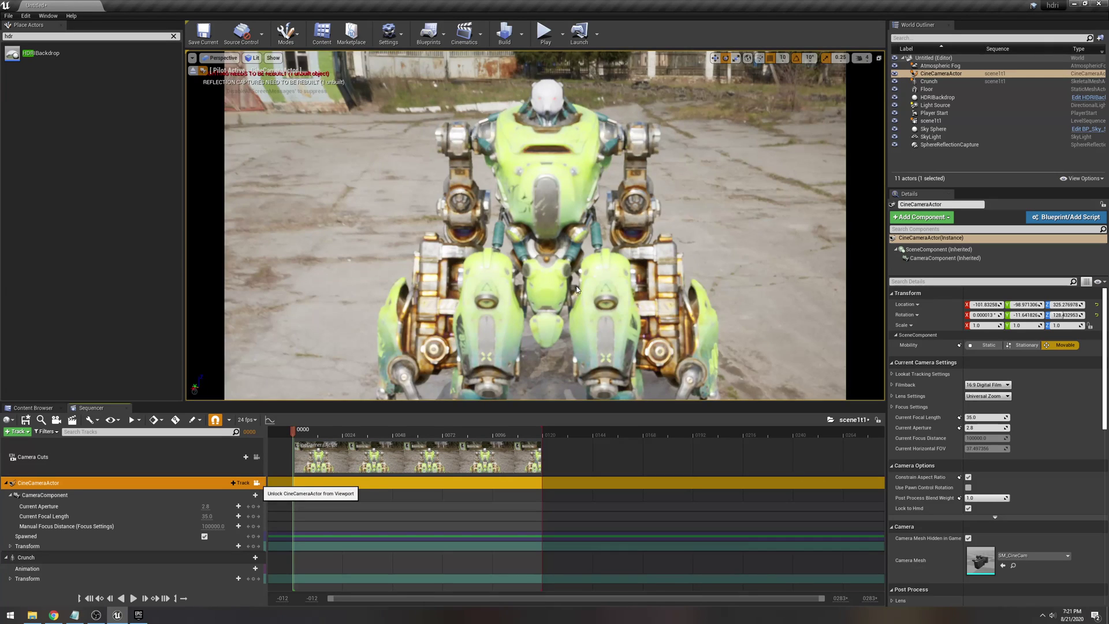
right_drag(535, 231, 560, 232)
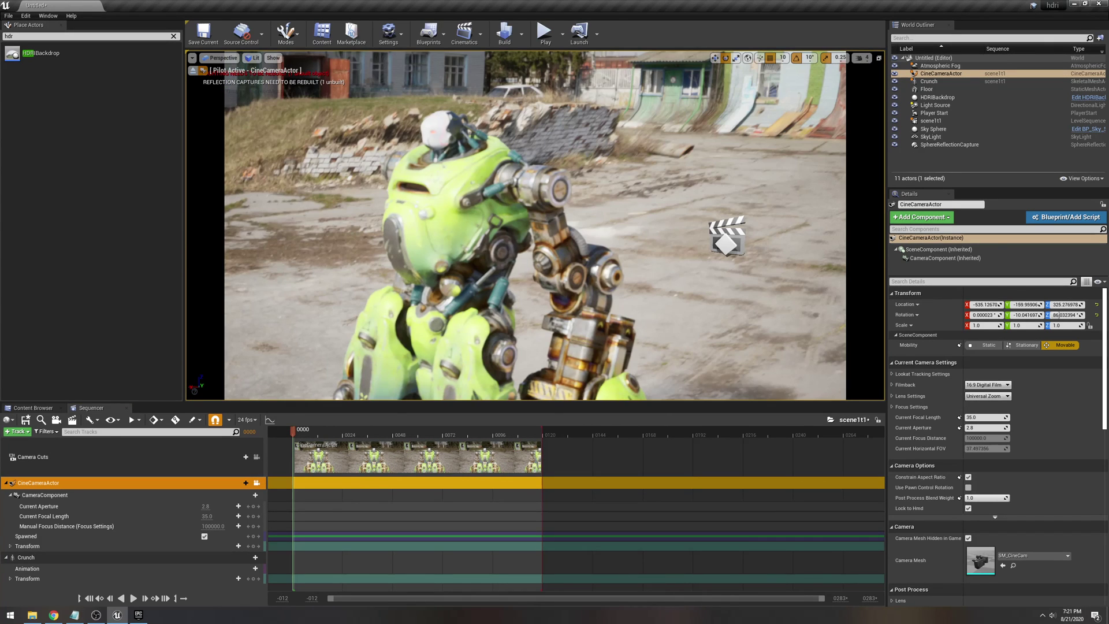
Step: Try the Cinematic Viewport, inspect the cine camera's placement in the scene, and restore the Default Viewport
click(253, 58)
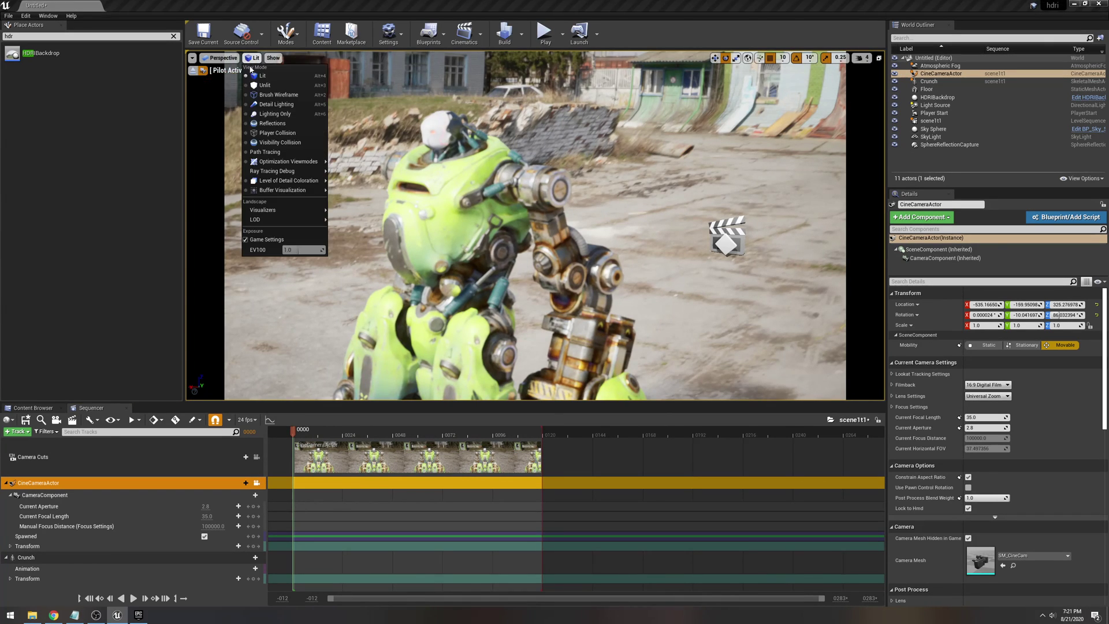
click(223, 59)
click(230, 185)
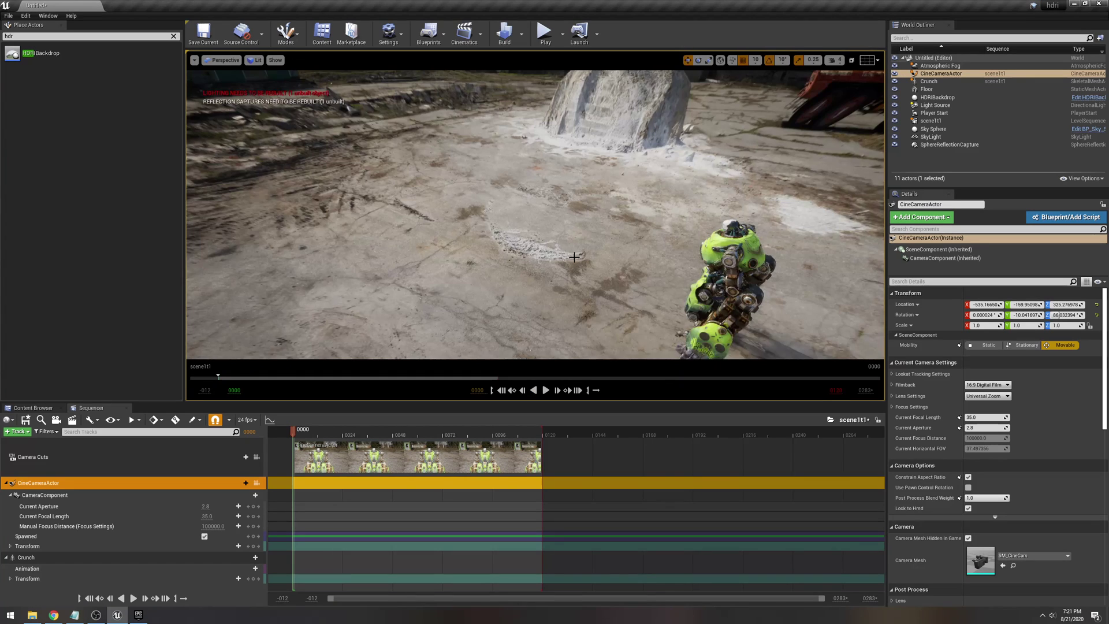
key(g)
mouse_move(535, 239)
right_down()
mouse_move(520, 239)
mouse_move(535, 238)
right_up()
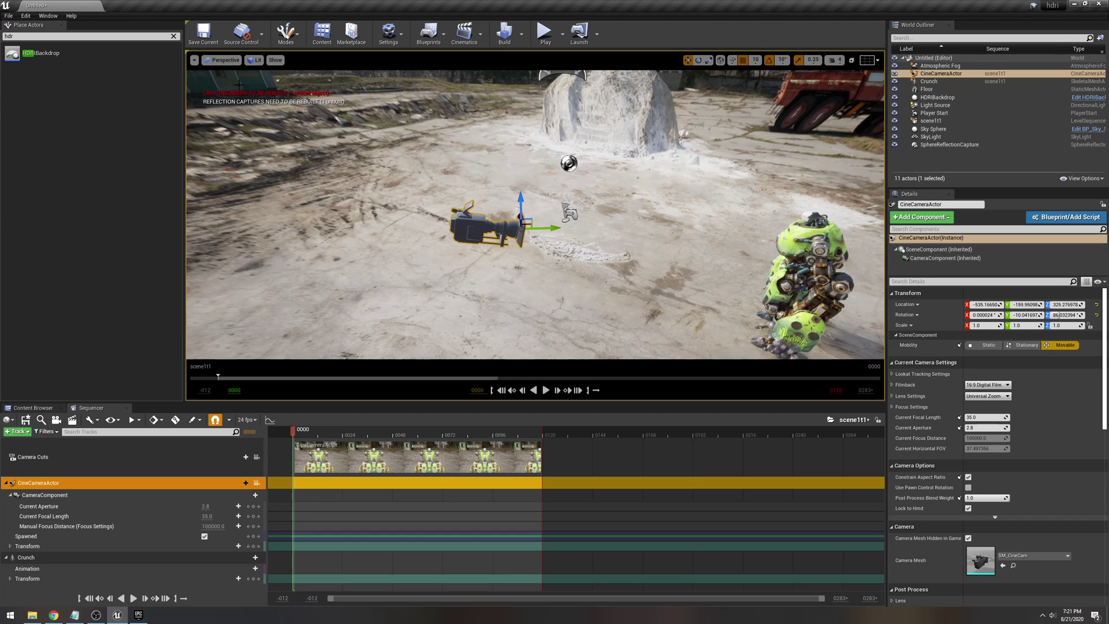
click(223, 60)
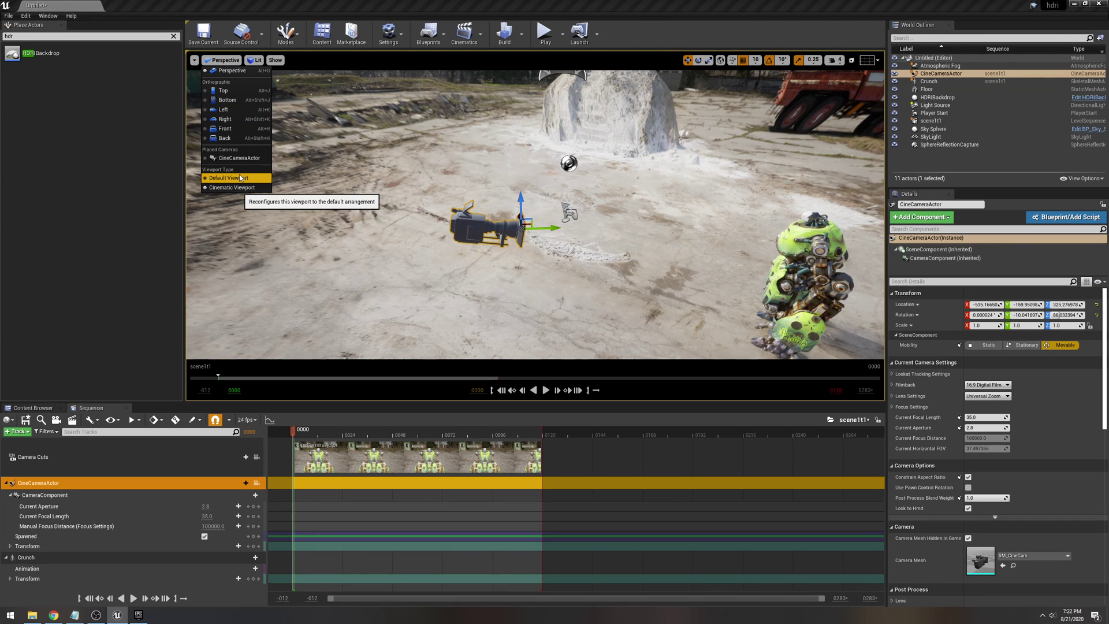
click(240, 178)
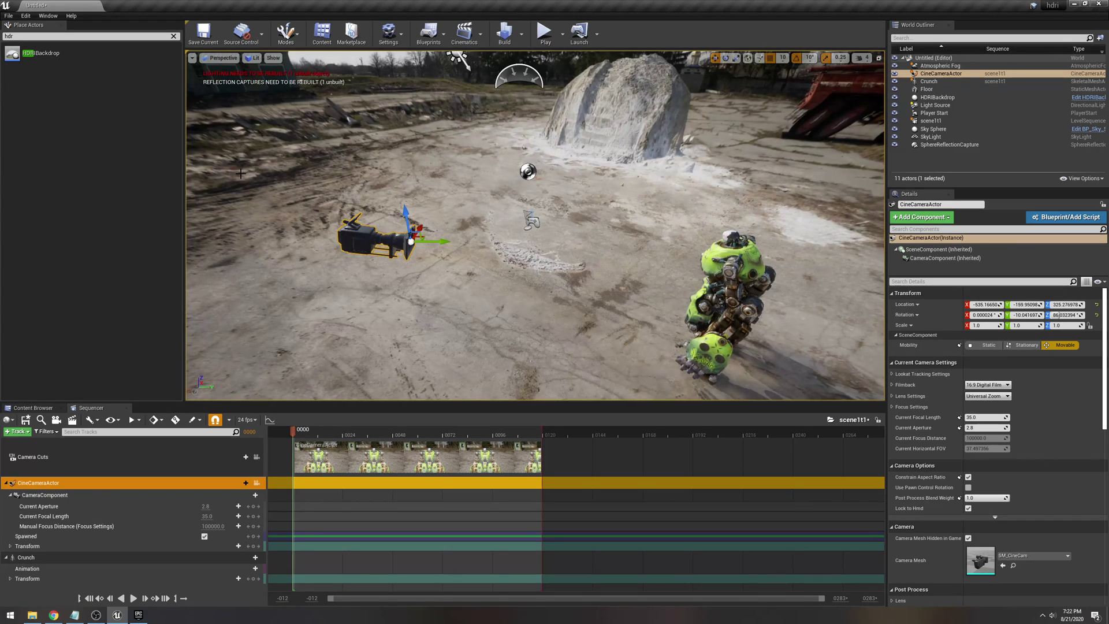
Step: Lock the viewport to the cine camera and reframe Crunch head-on at chest height, with the house and trees behind
click(256, 482)
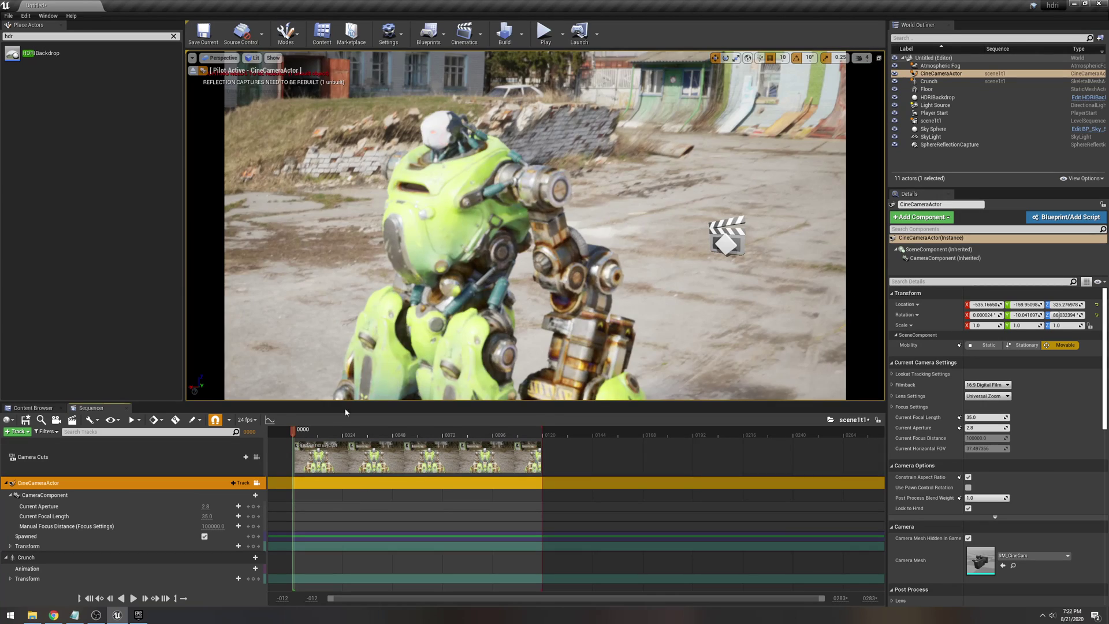
right_drag(535, 225, 550, 192)
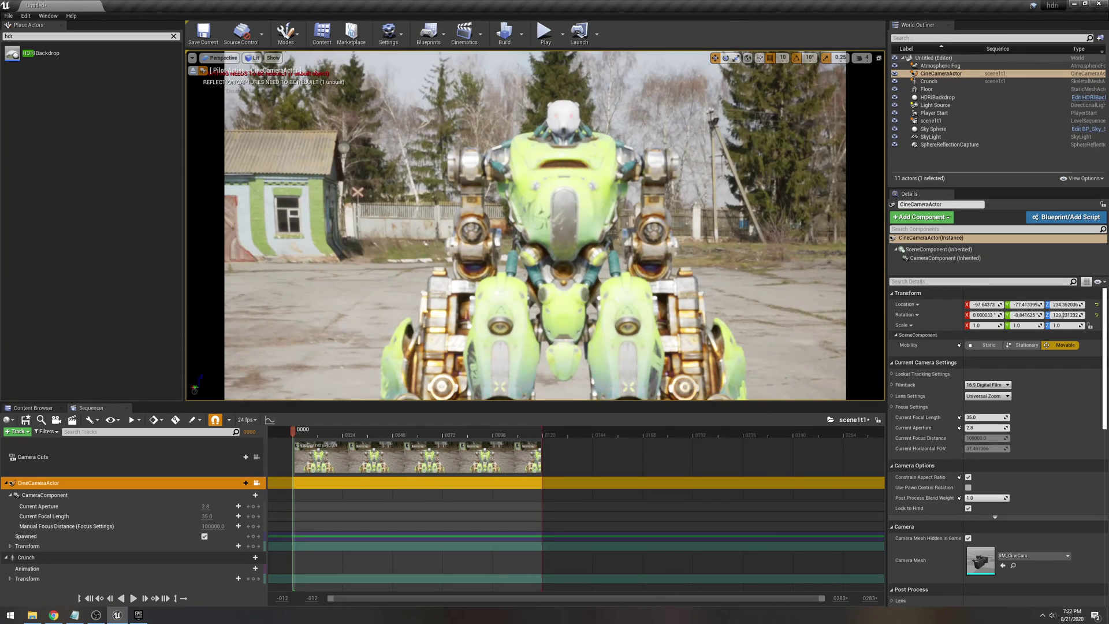
right_drag(418, 336, 423, 338)
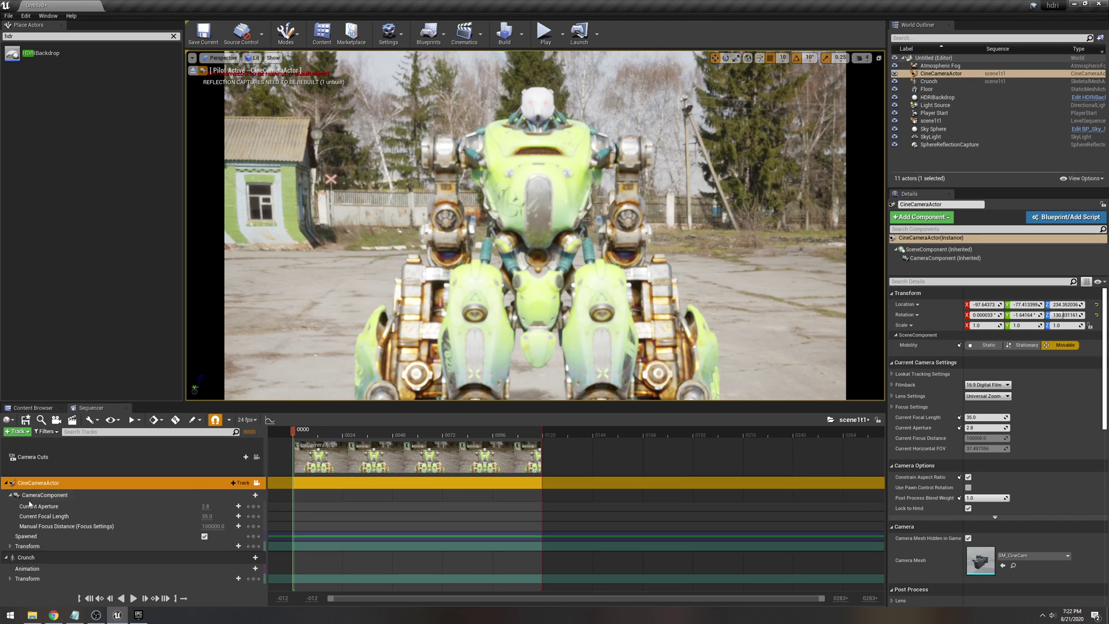
Step: Try the 16:9 DSLR filmback on the cine camera's CameraComponent and restore 16:9 Digital Film
click(51, 496)
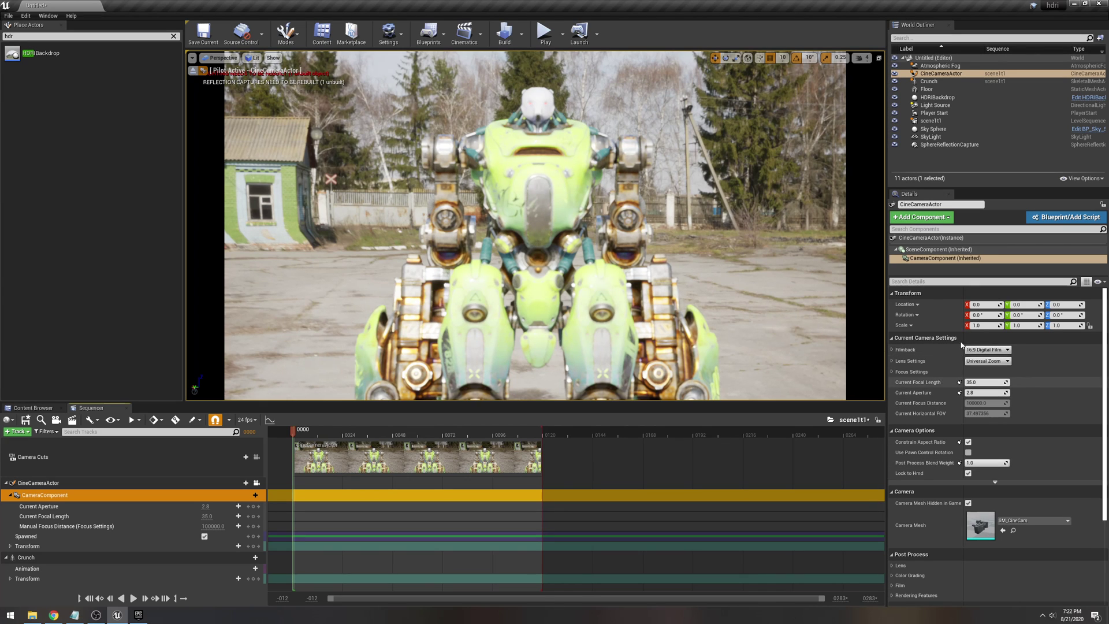
click(1007, 349)
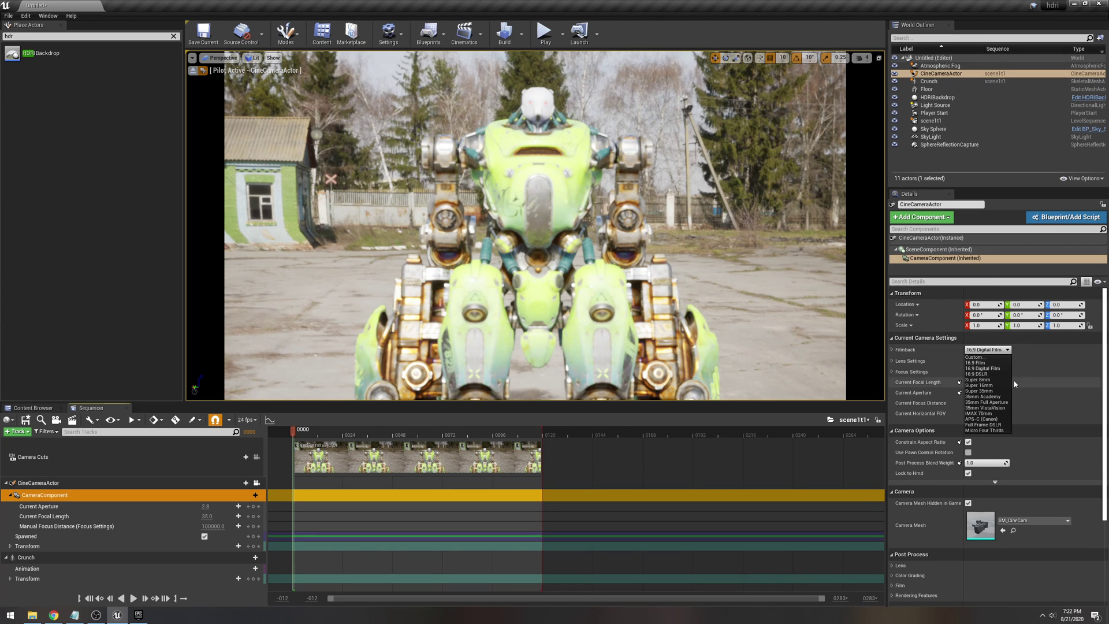
click(992, 373)
click(993, 349)
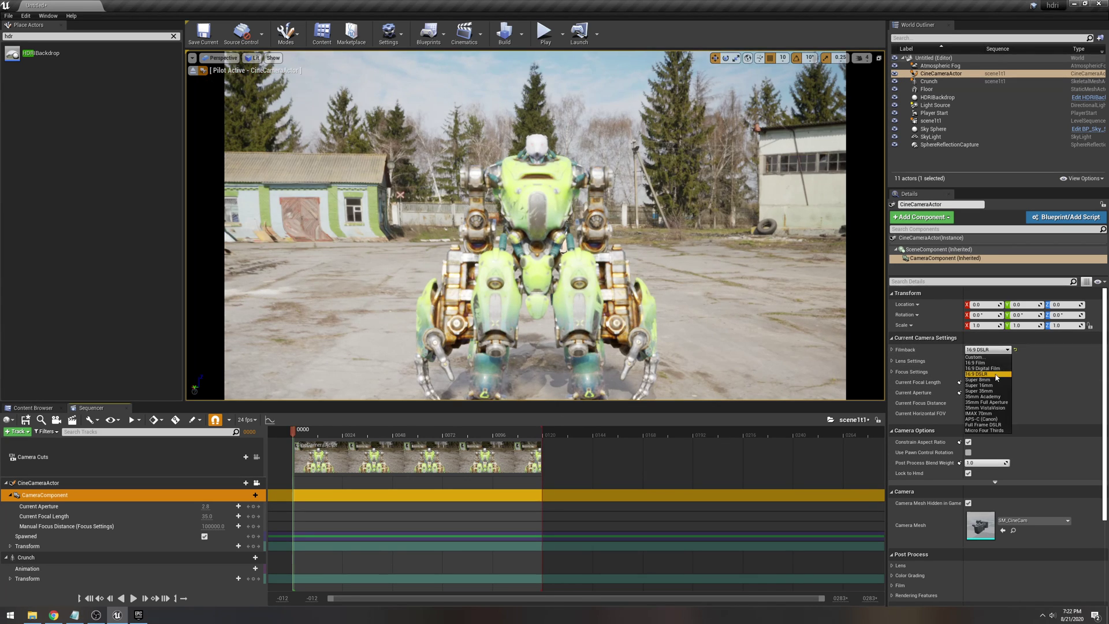
click(988, 366)
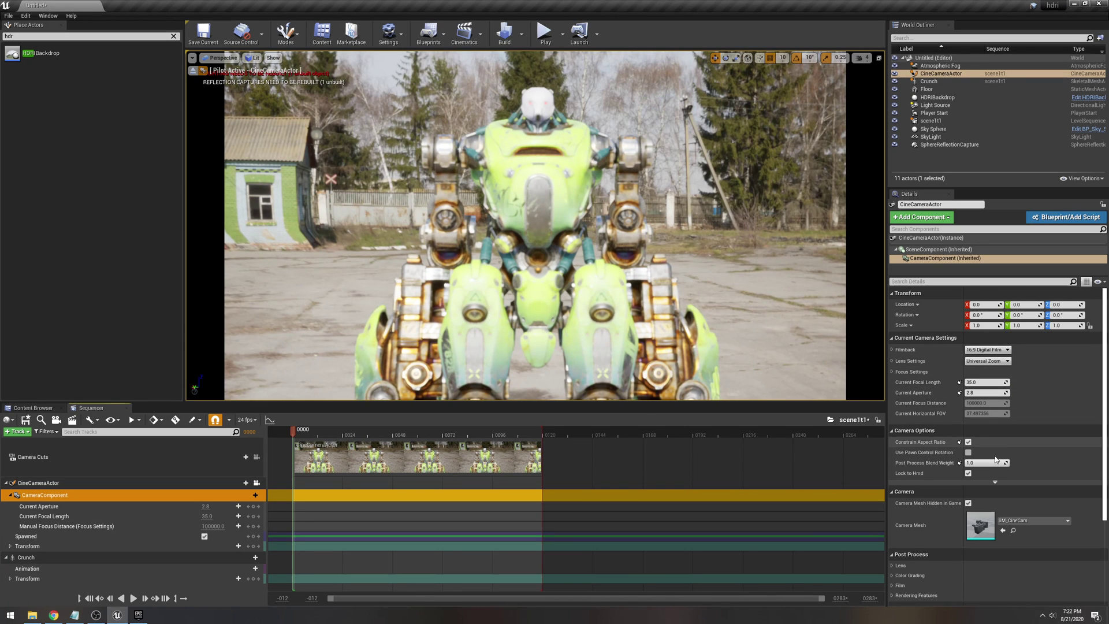
Step: Filter the camera component's properties by "focu" and sample the manual focus distance from Crunch's upper chest
scroll(996, 456, down, 3)
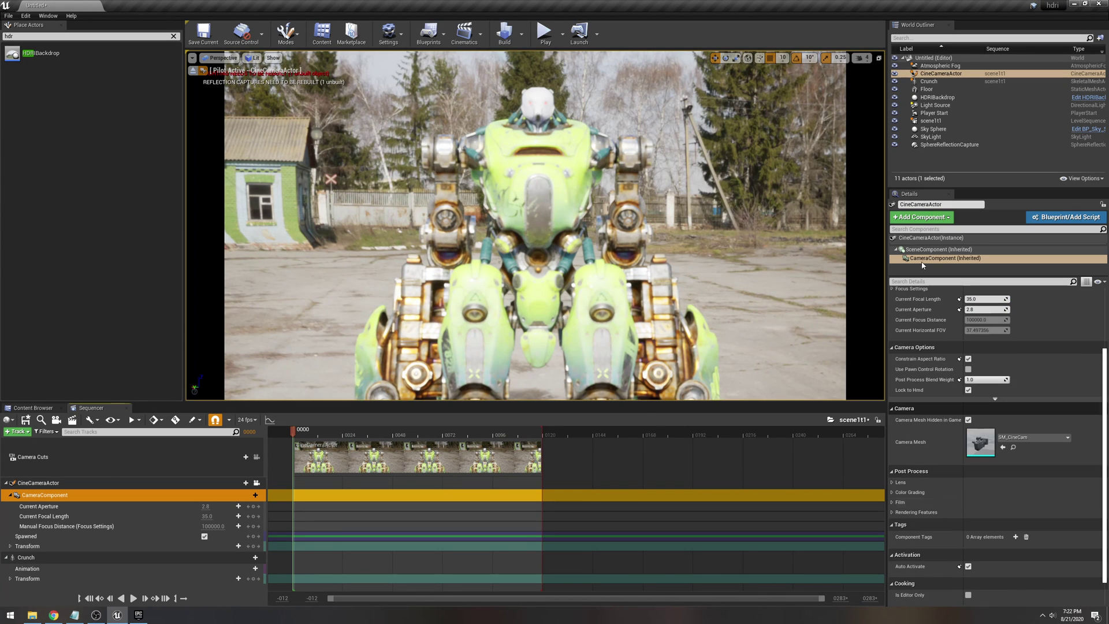
text(ocu)
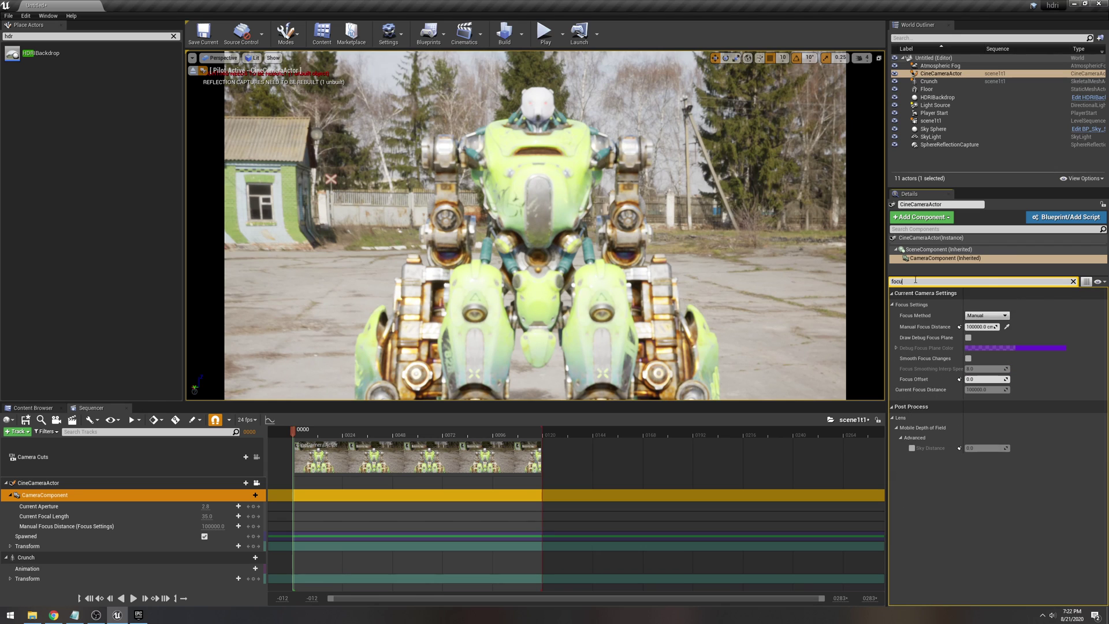
click(1006, 327)
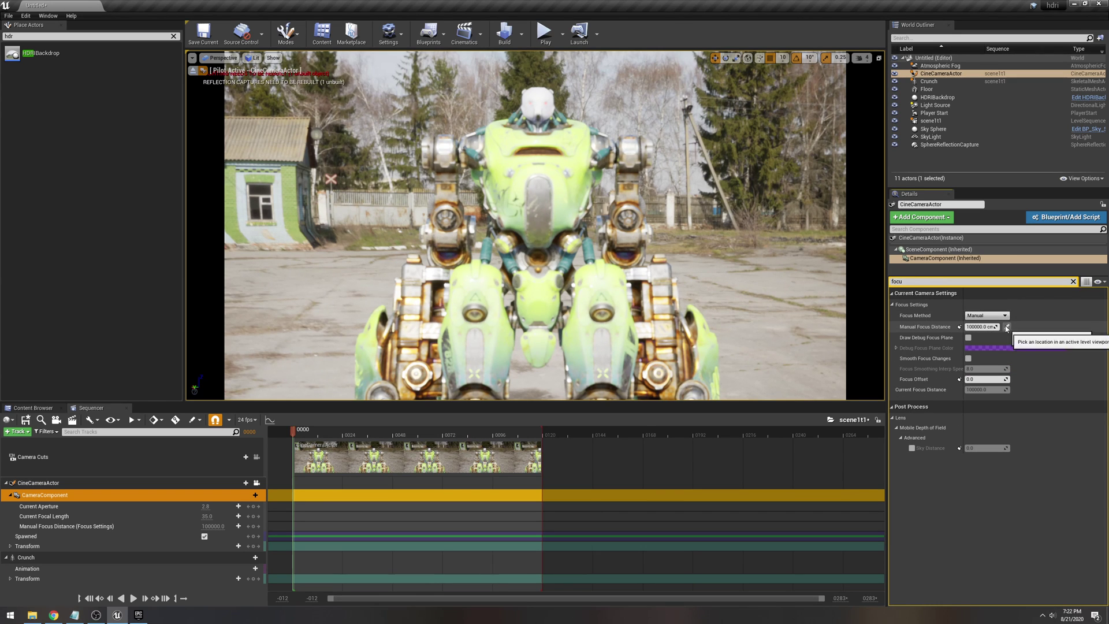
click(544, 140)
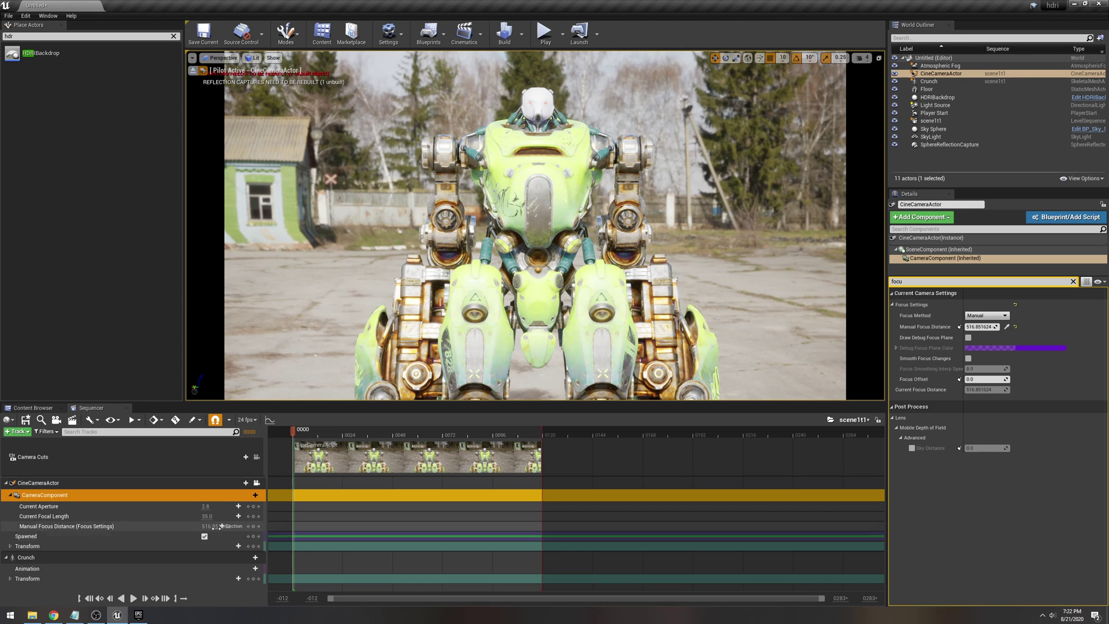
Step: Adjust the manual focus distance to about 541 with the debug focus plane as a guide, and turn the plane off
drag(215, 526, 191, 526)
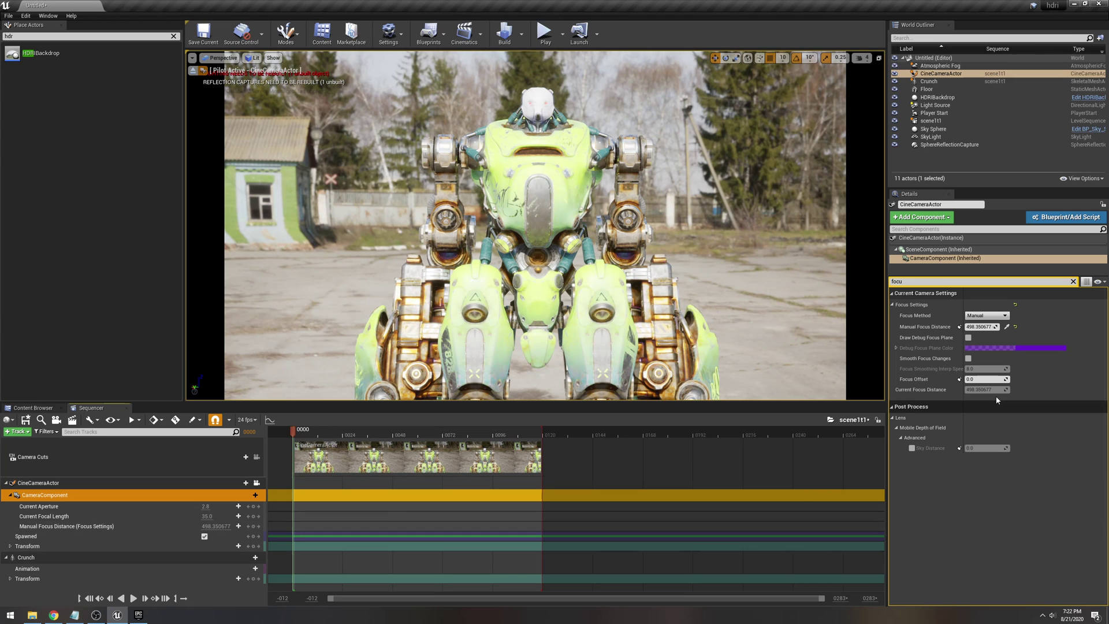
mouse_move(992, 327)
mouse_down()
mouse_move(954, 327)
mouse_move(981, 327)
mouse_up()
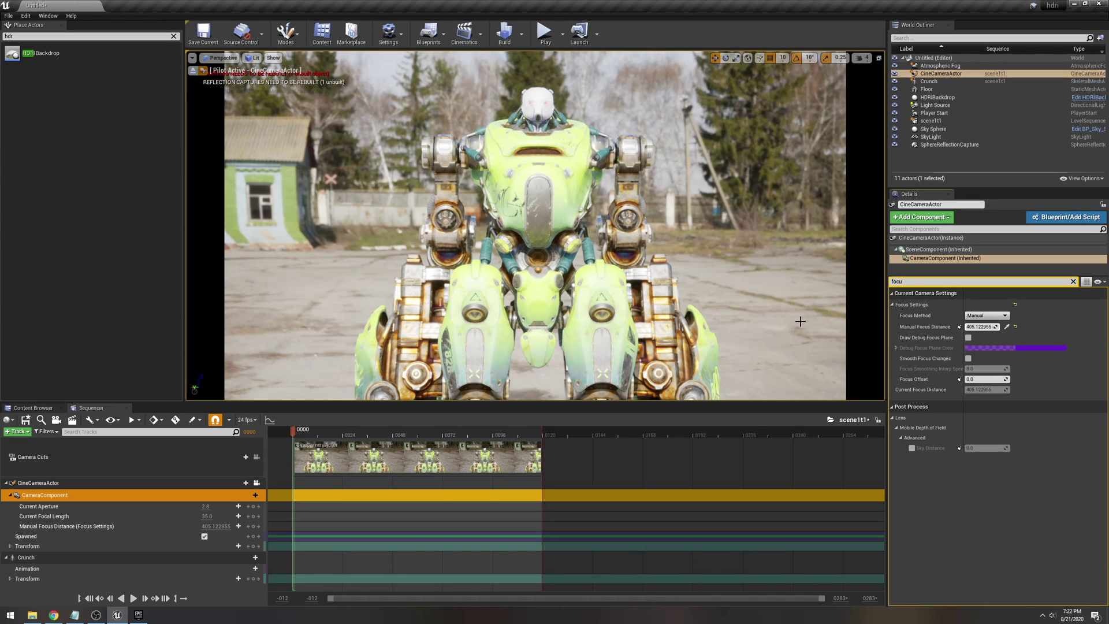
click(968, 338)
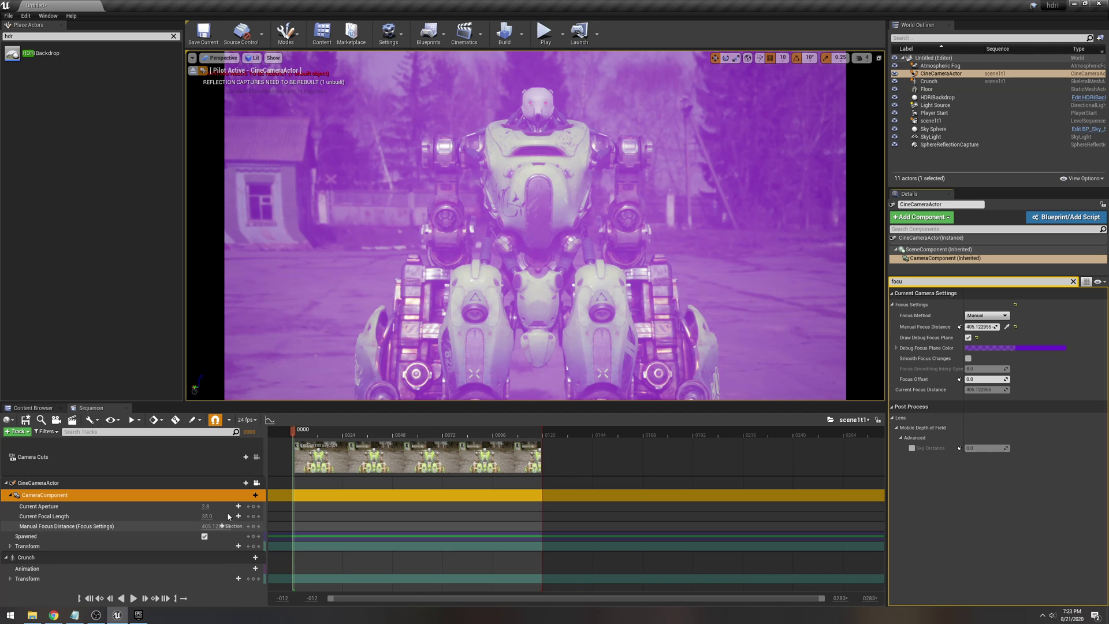
drag(212, 526, 237, 526)
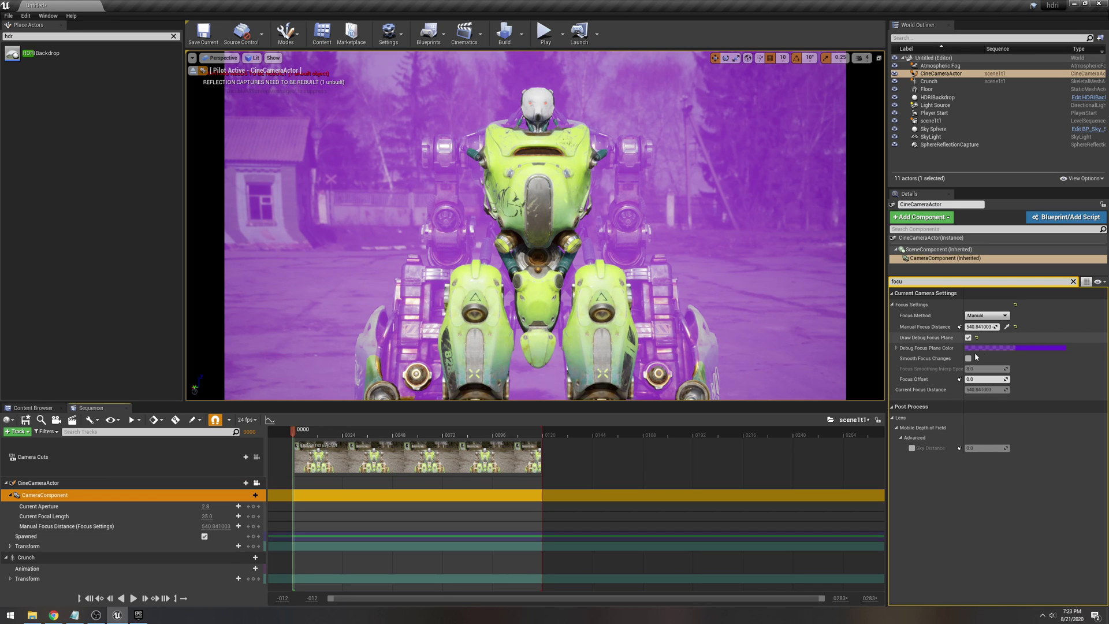
click(968, 337)
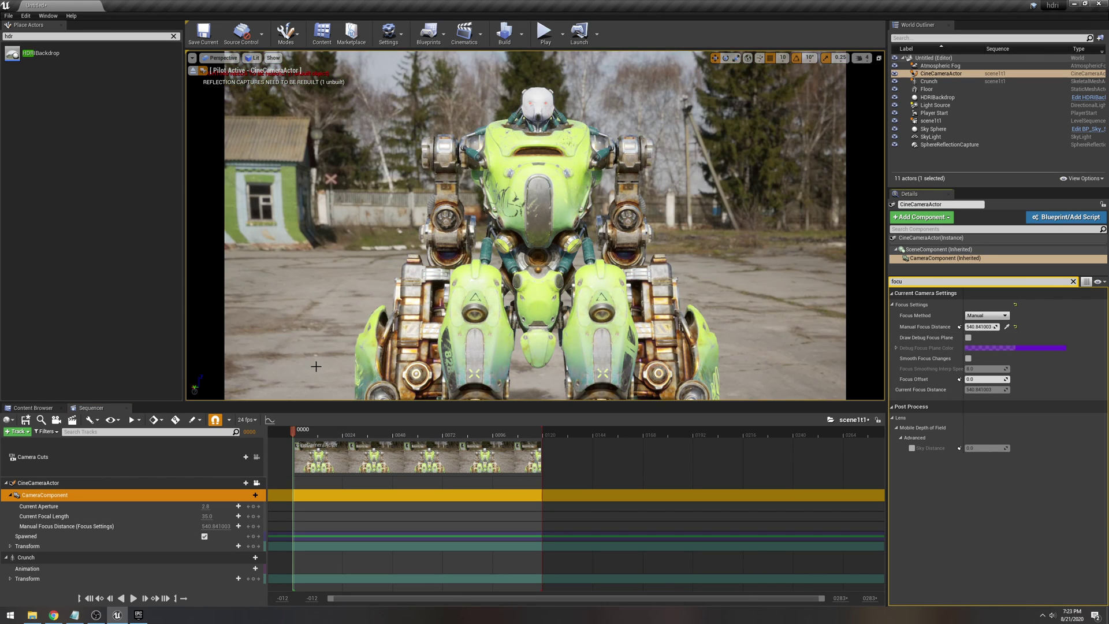
mouse_move(296, 432)
mouse_down()
mouse_move(376, 436)
mouse_move(293, 437)
mouse_up()
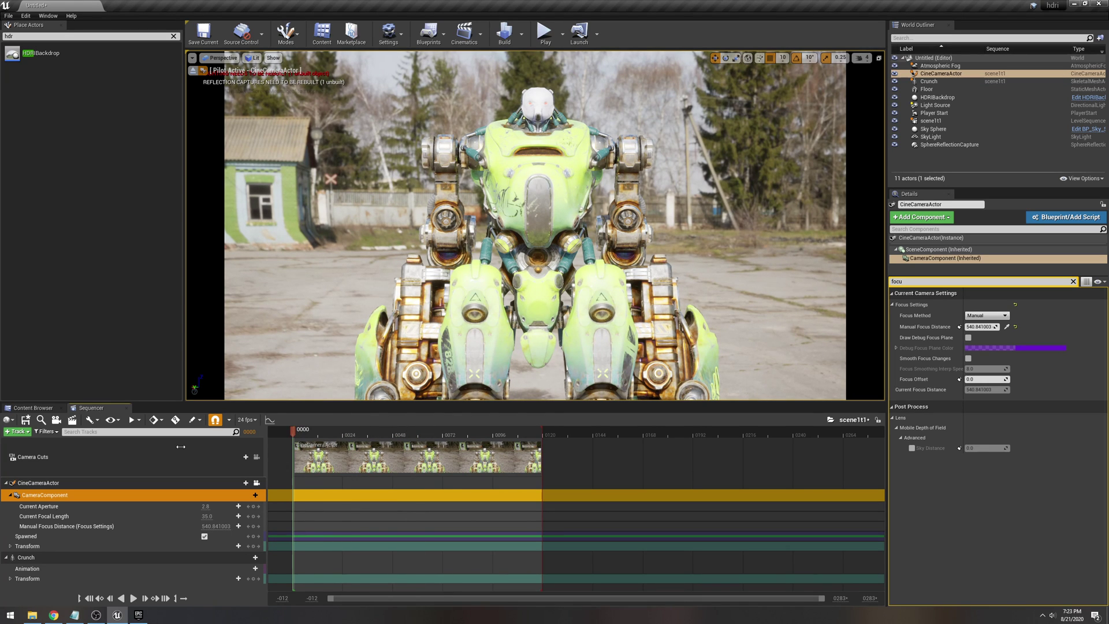
Step: Add the Ability_Attack_Air animation to Crunch's animation track and scrub the sequence to frame 3
click(27, 570)
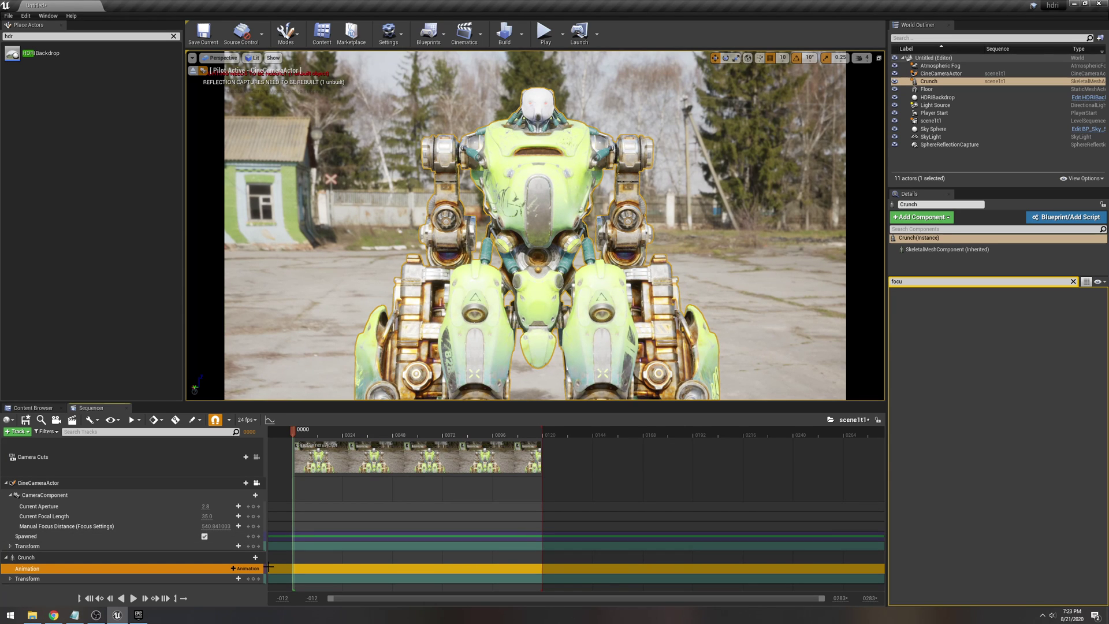
click(247, 569)
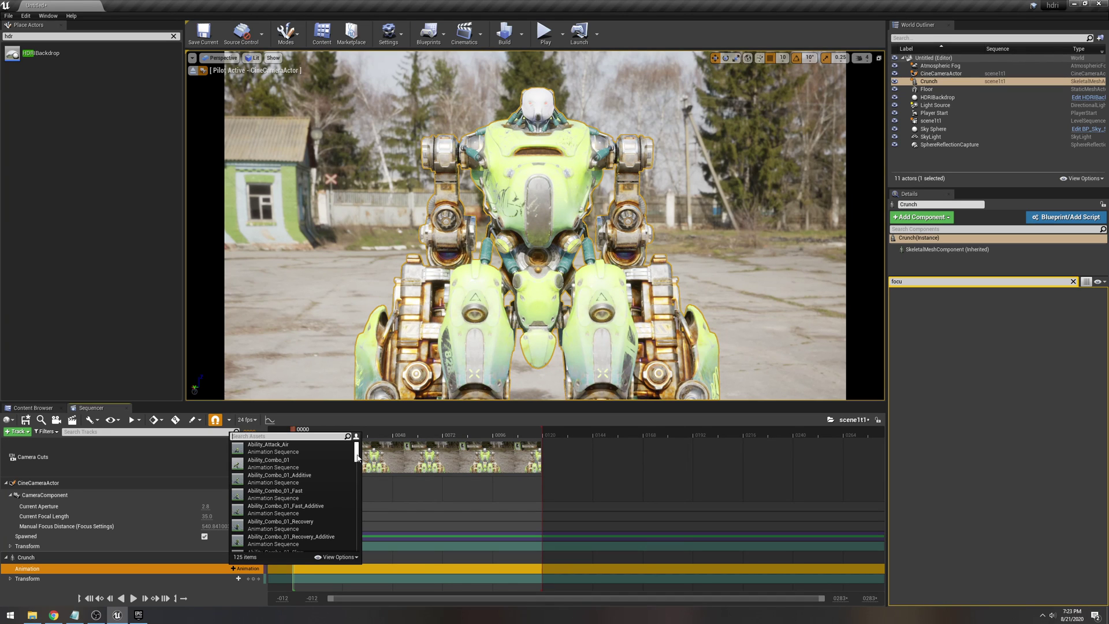
click(326, 450)
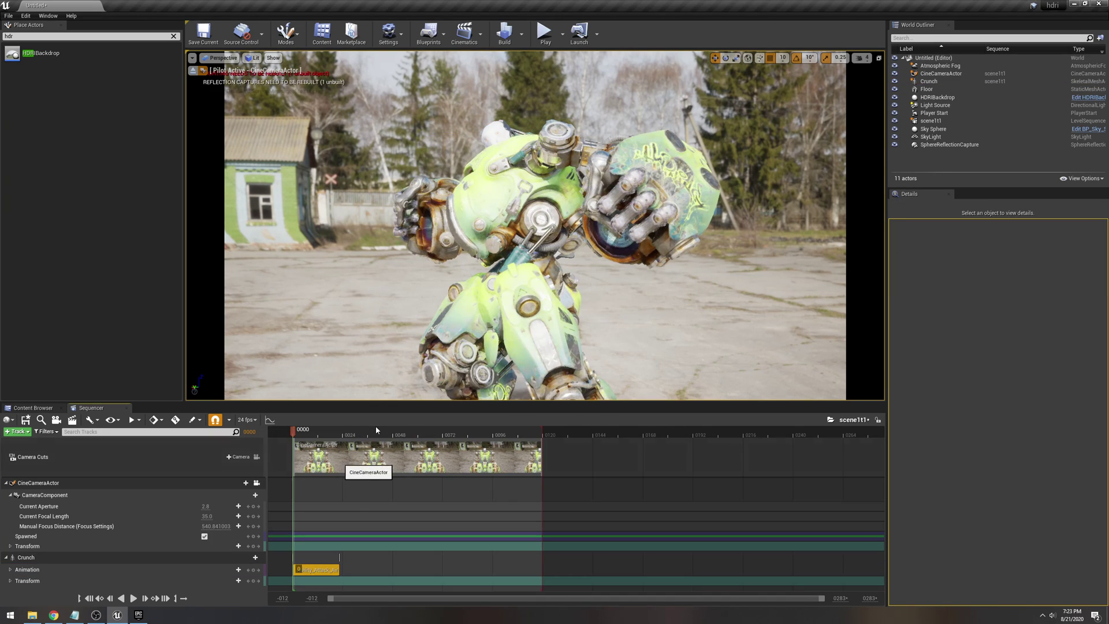
mouse_move(304, 432)
mouse_down()
mouse_move(317, 433)
mouse_move(290, 433)
mouse_move(310, 436)
mouse_move(299, 434)
mouse_up()
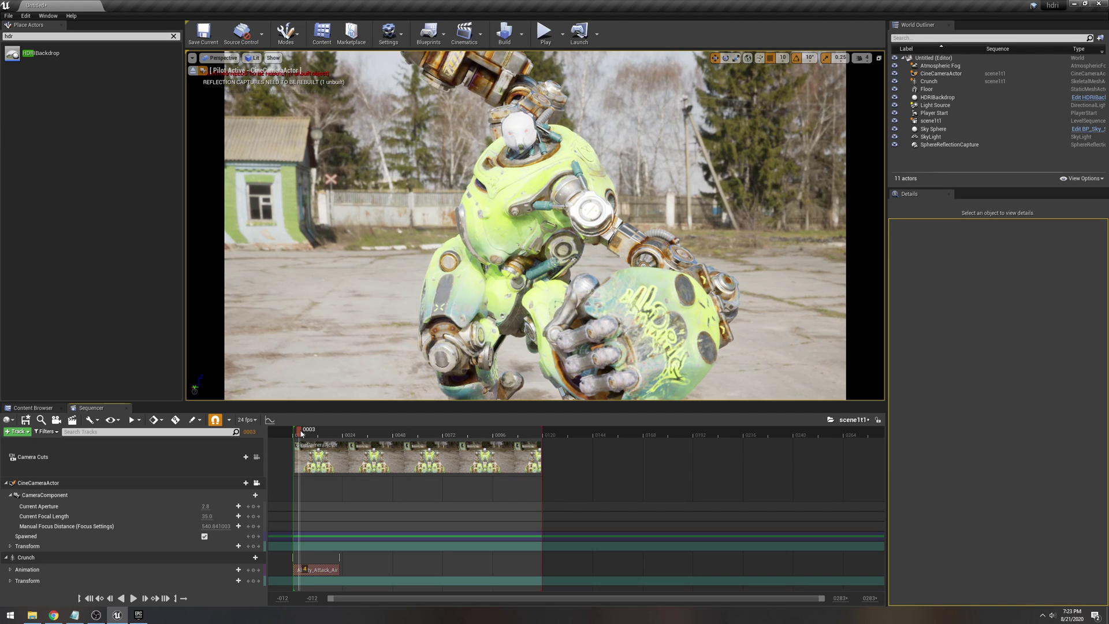
Step: Review the image output formats available in the sequence's movie render settings, then close them without capturing
click(73, 422)
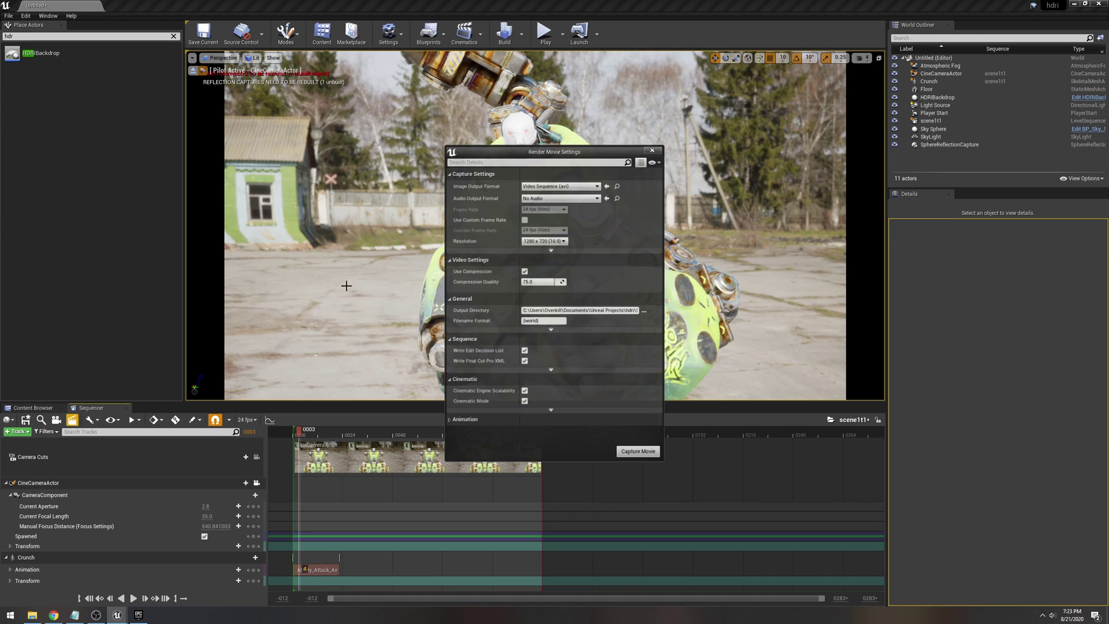
click(578, 186)
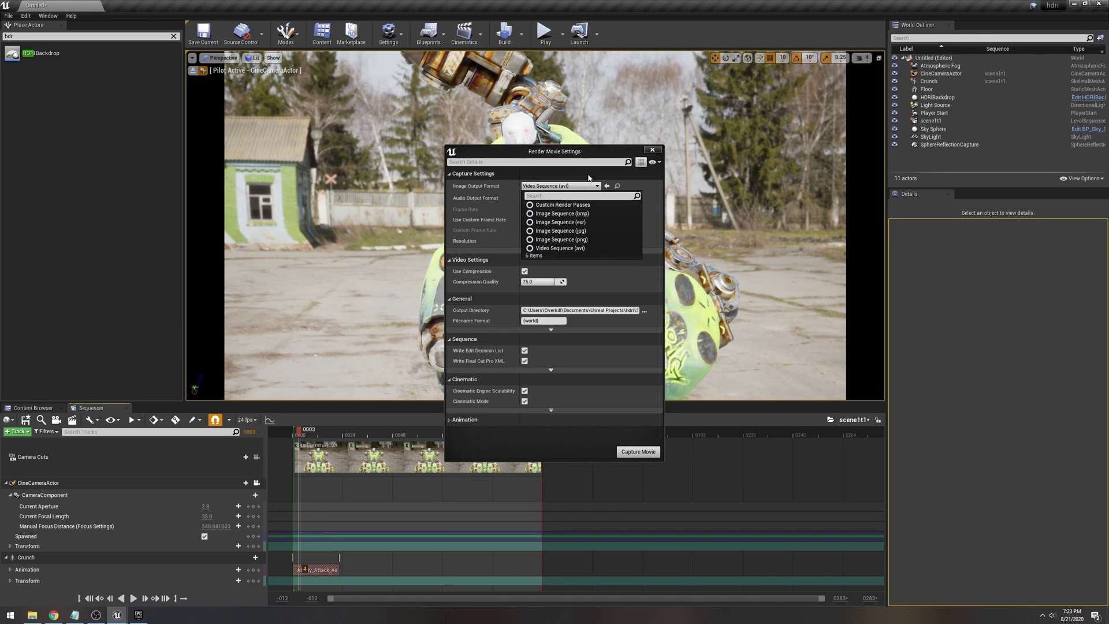
click(584, 156)
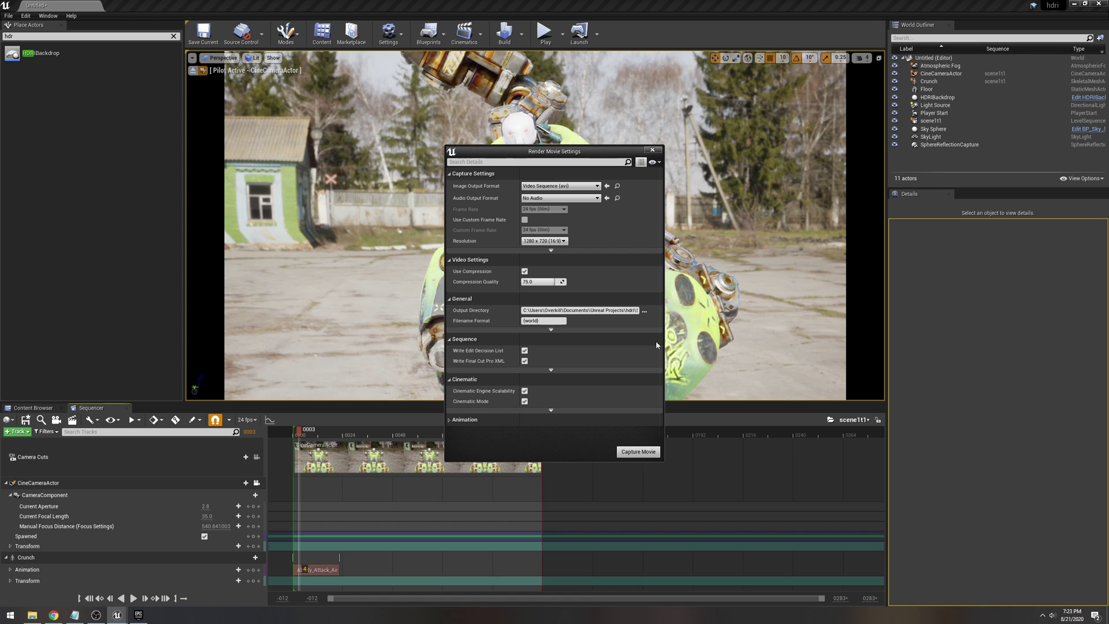
click(653, 150)
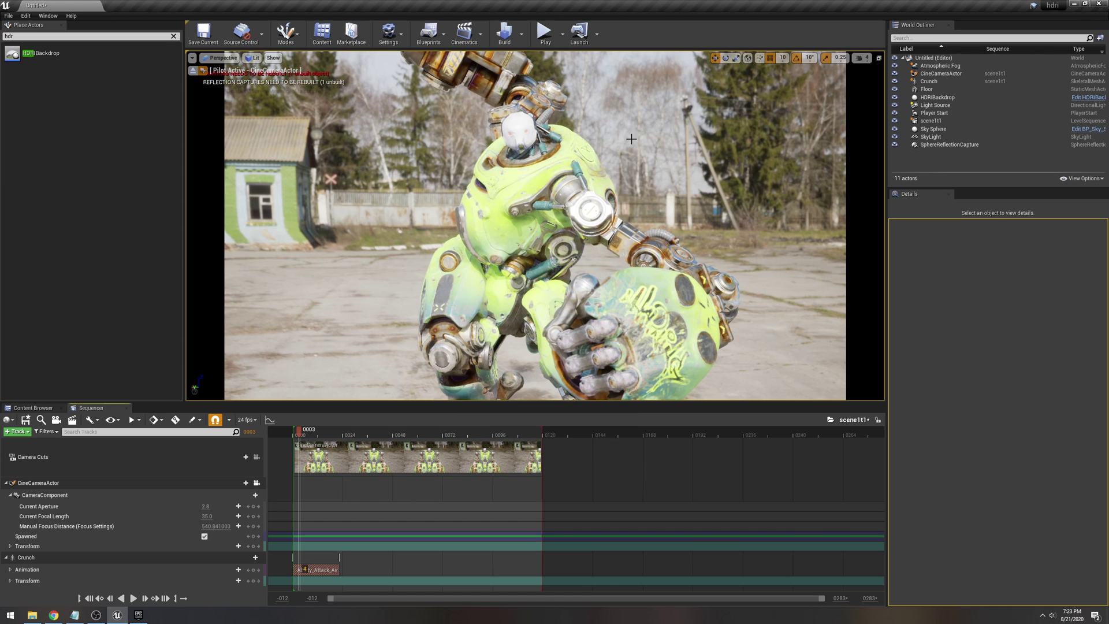
Step: Search the built-in plugins for "prore" to find the Apple ProRes Media plugin, and close the plugin browser
click(28, 18)
click(52, 154)
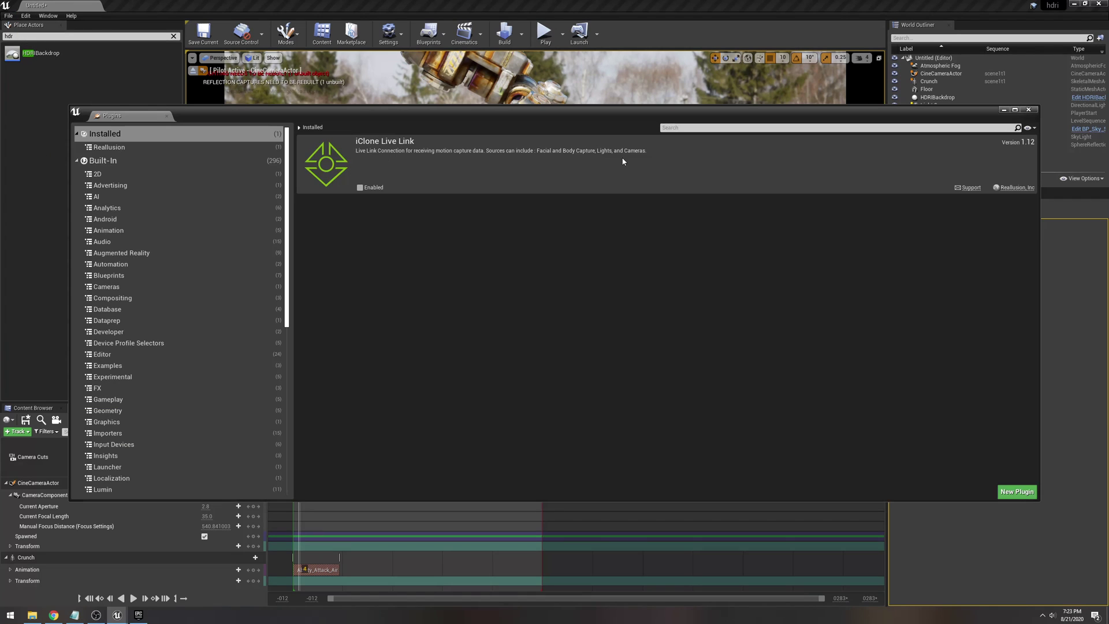
click(173, 161)
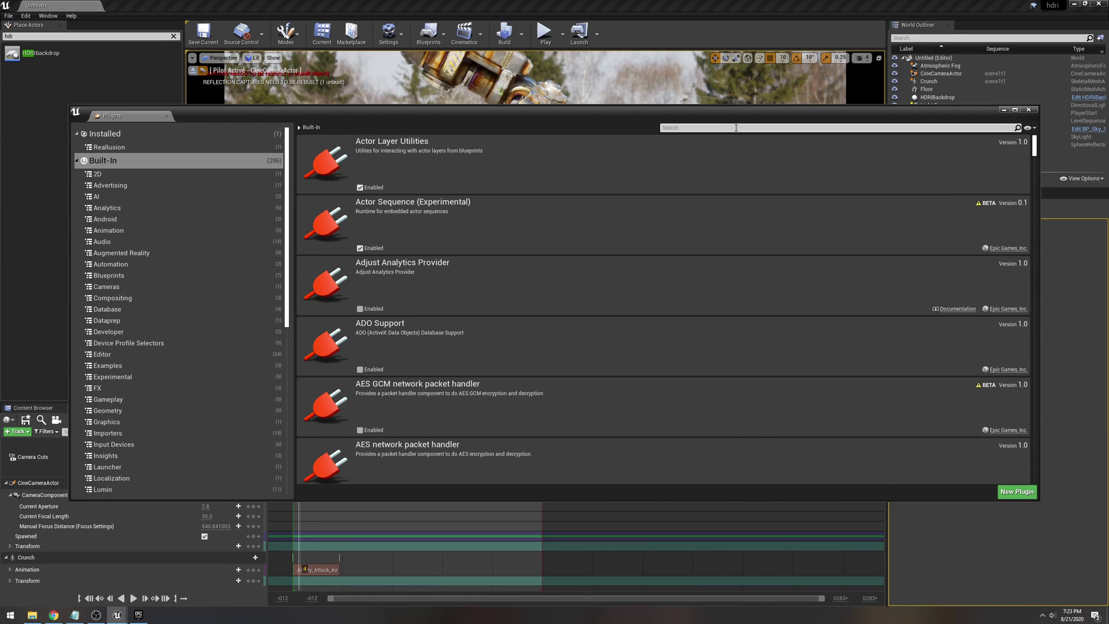
text(prore)
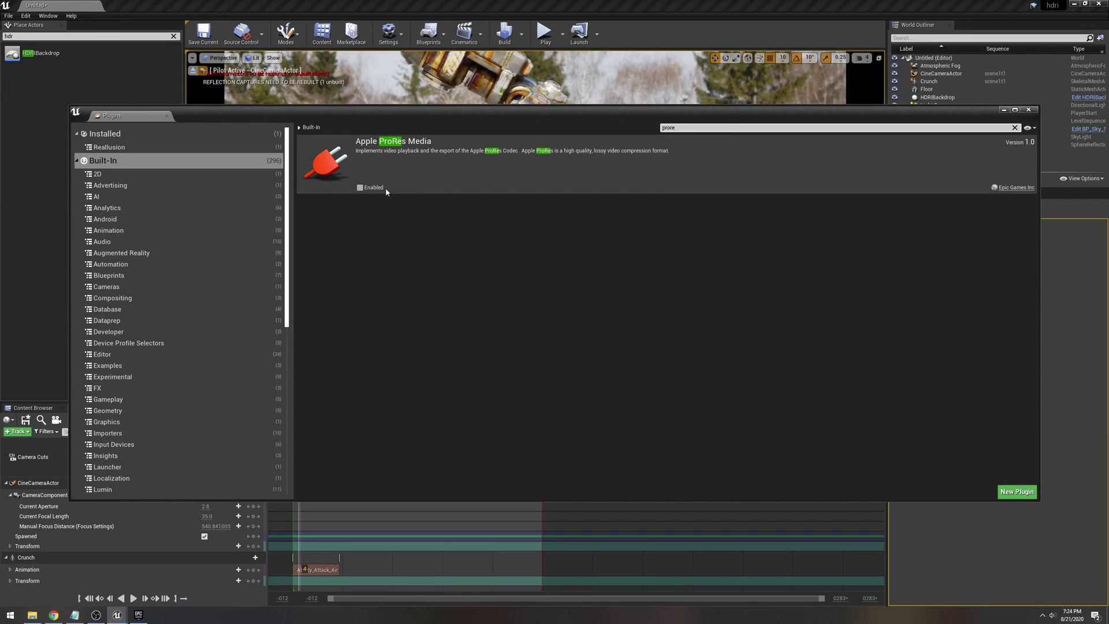
click(1028, 110)
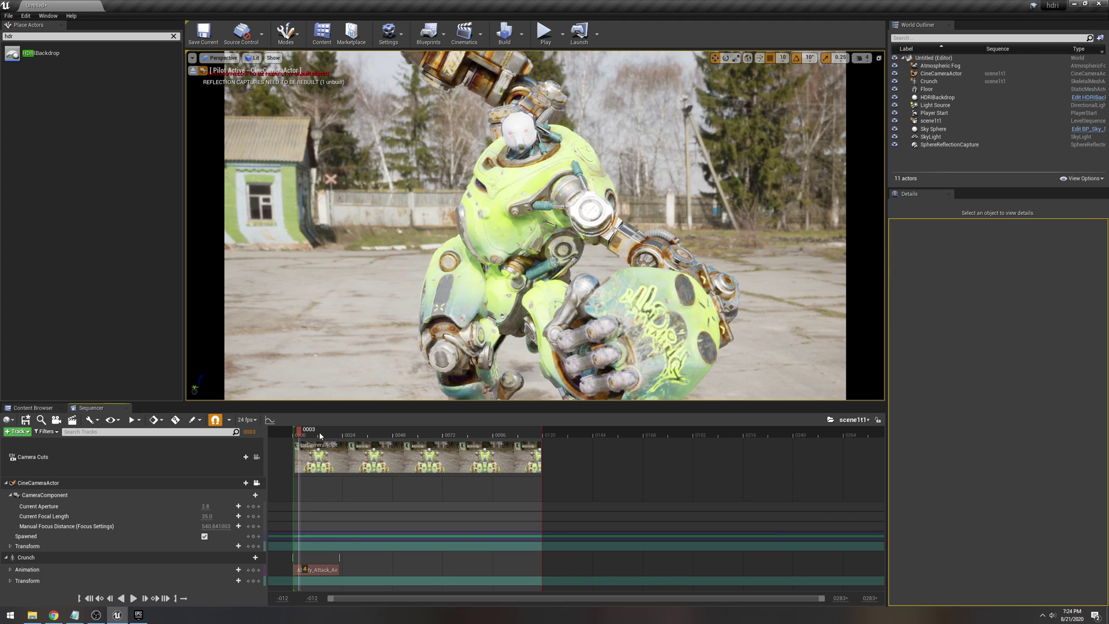
Step: Scrub the sequence to frame 6 to preview Crunch's attack animation
drag(319, 432, 314, 433)
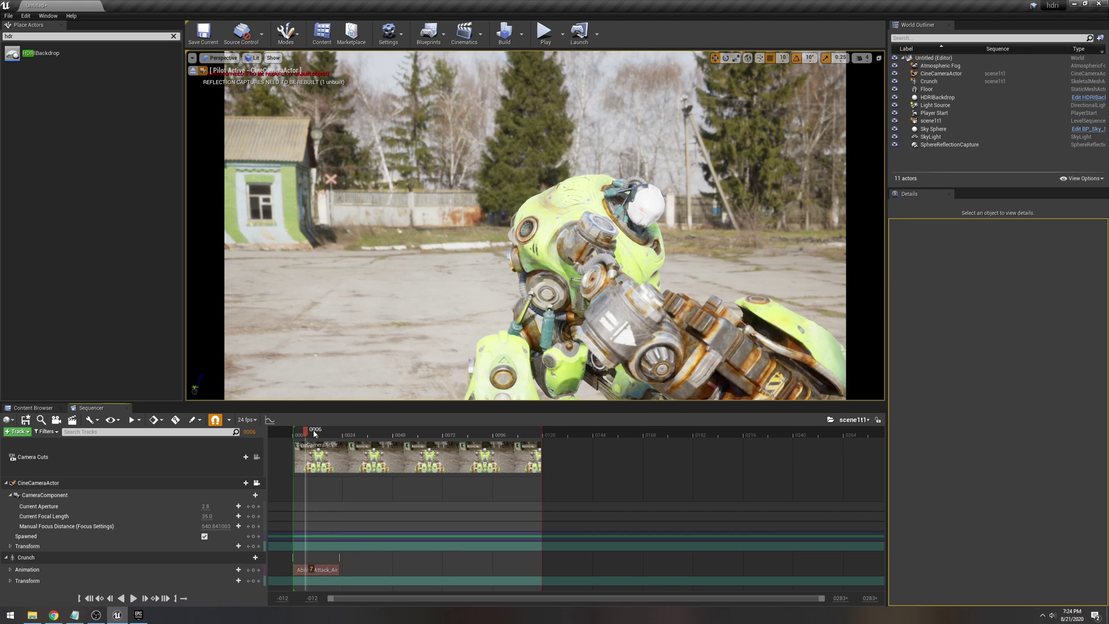